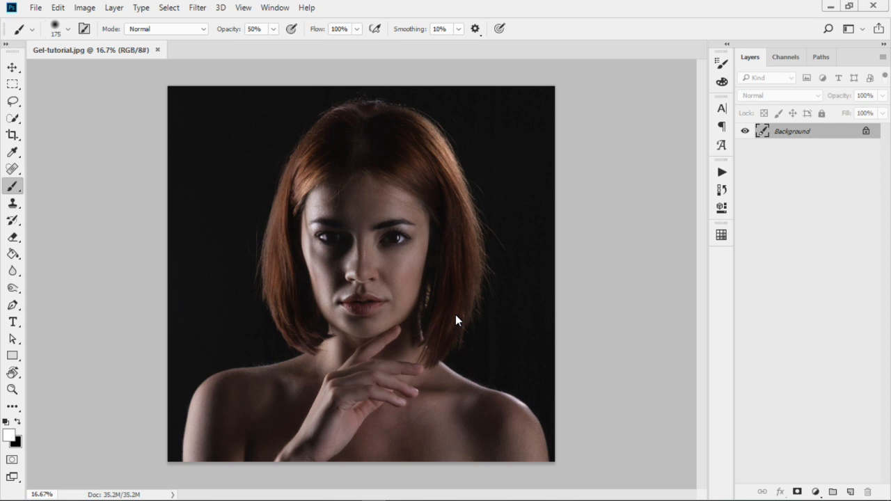
Check the portrait's pixel dimensions and resolution in the image size settings
key(h)
key(ctrl+alt+i)
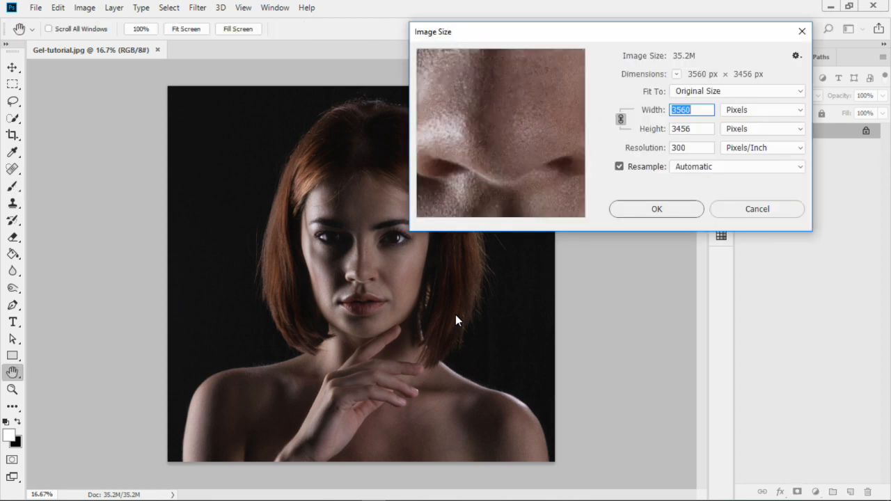
click(658, 210)
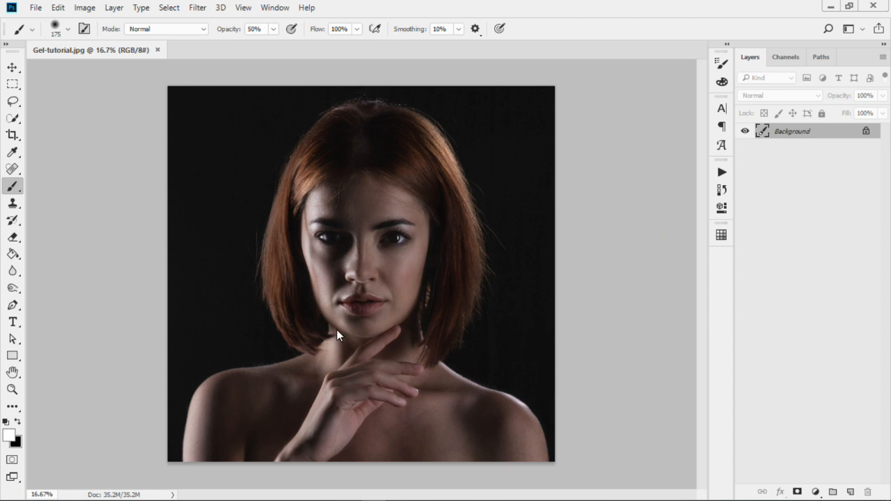
Show the Actions list and collapse the Gel lighting Turquoise / Violet and Gel lighting finisher sets
click(721, 176)
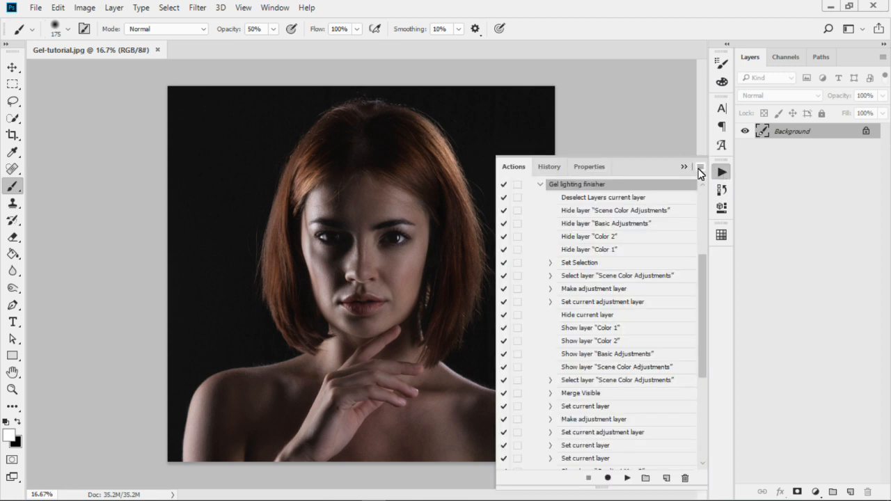
click(684, 166)
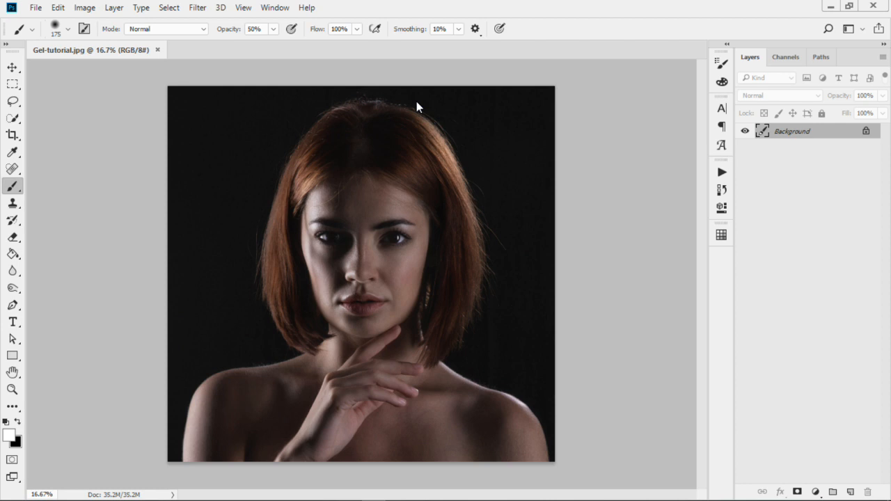
click(275, 8)
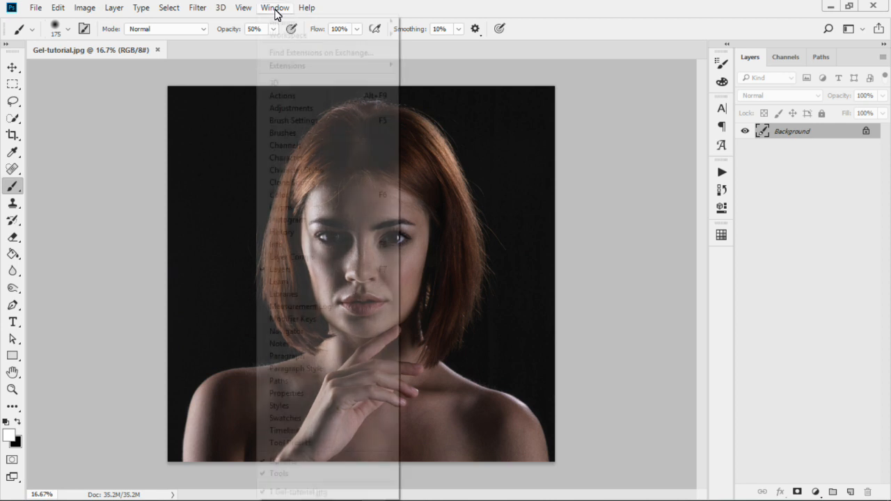
click(283, 99)
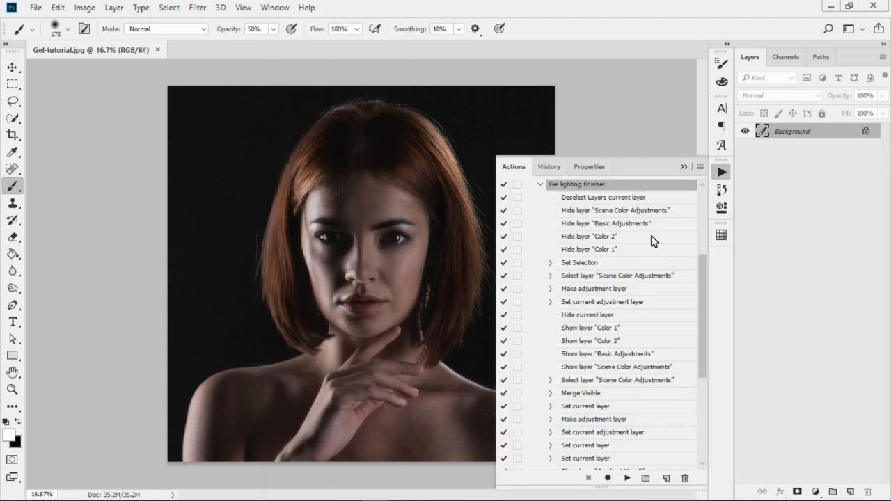
click(539, 184)
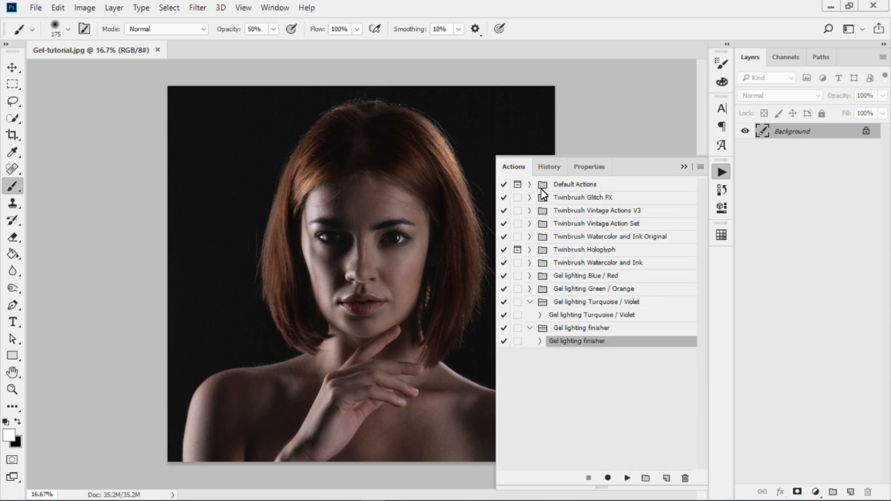
click(530, 302)
click(530, 315)
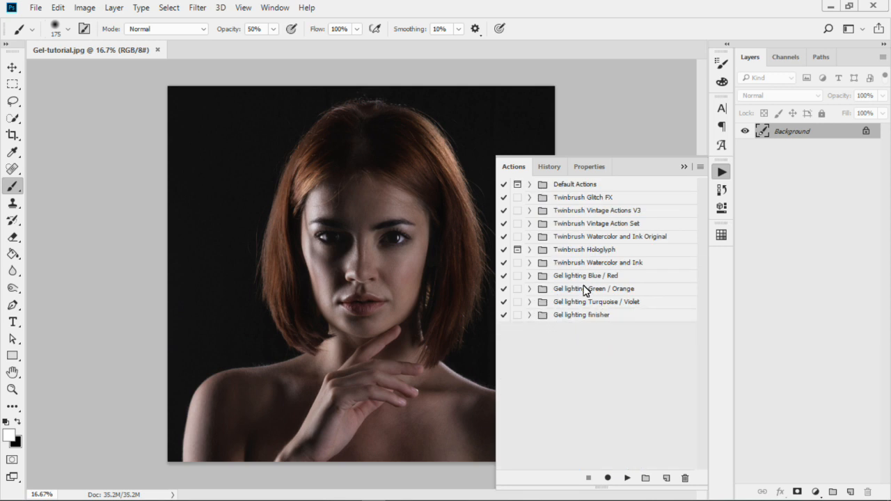
click(701, 170)
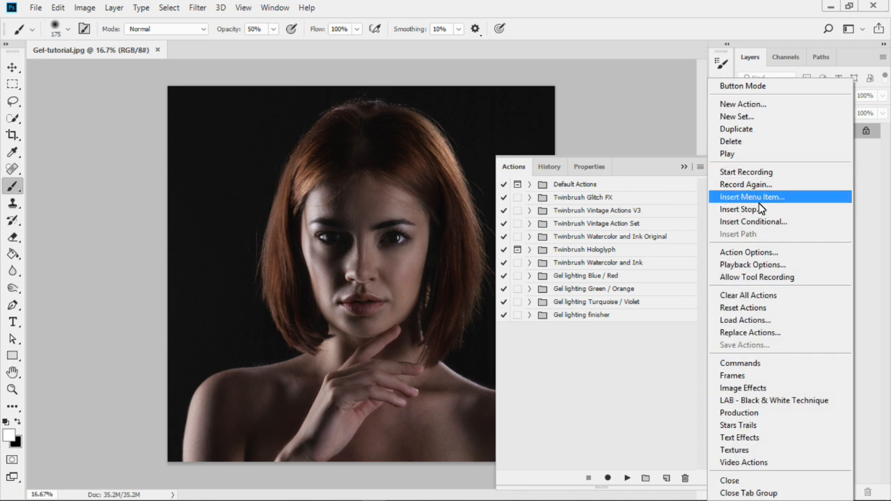
click(757, 325)
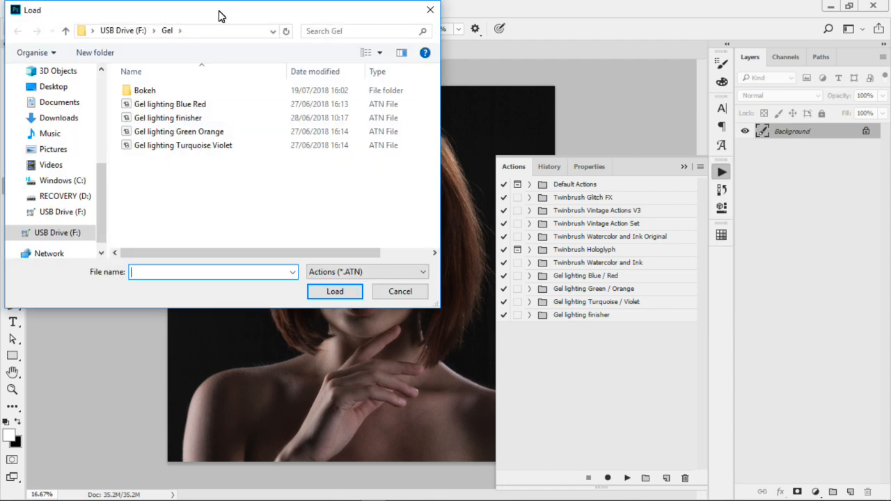
drag(218, 10, 284, 37)
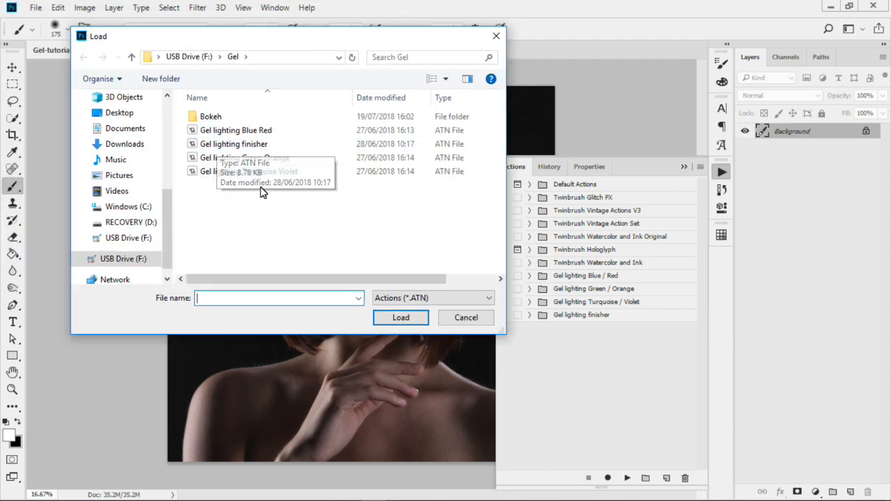
click(248, 130)
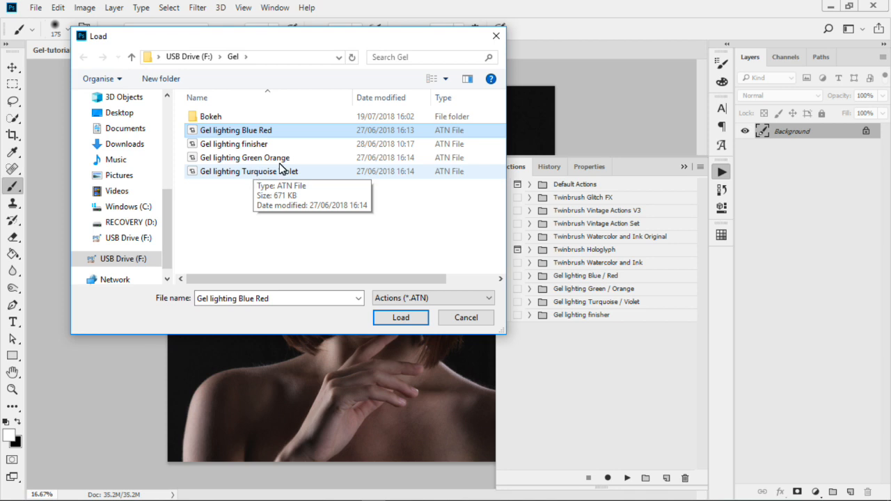
click(498, 41)
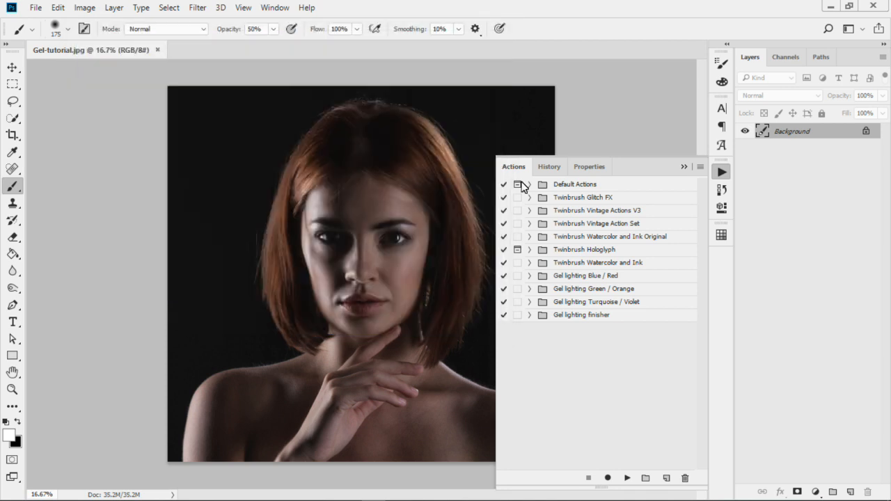
Examine the actions inside the Gel lighting Turquoise / Violet and Gel lighting Green / Orange sets
click(530, 302)
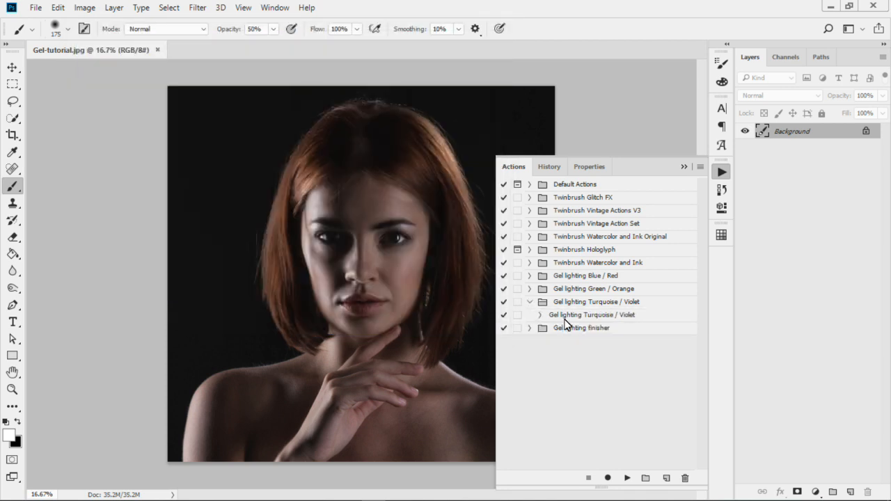
click(530, 303)
click(529, 289)
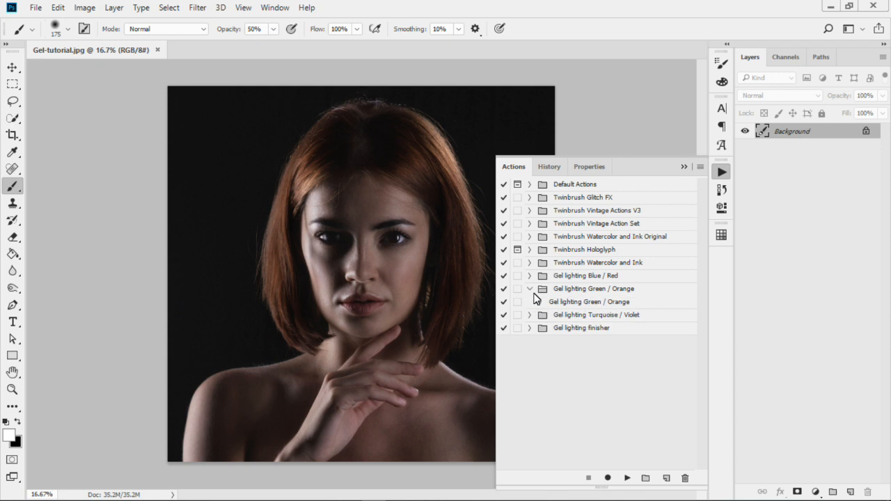
click(530, 289)
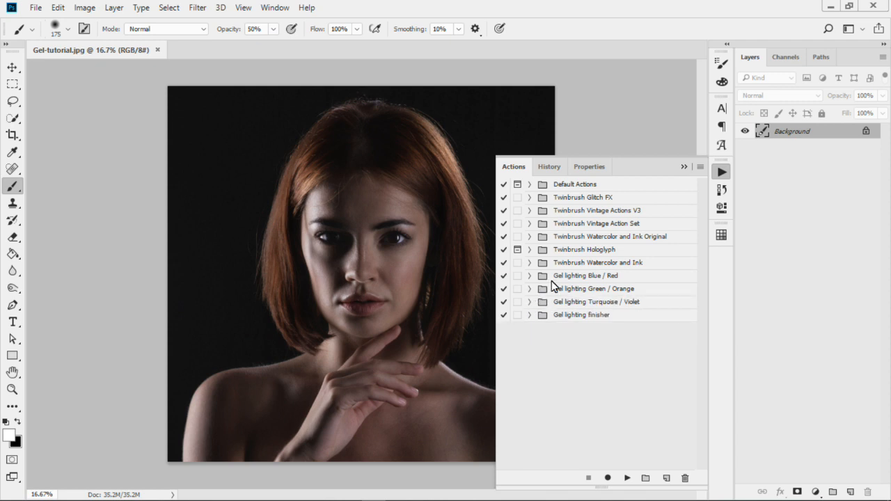
Review the Gel folder's Blue Red, finisher, Green Orange and Turquoise Violet action files without loading any of them
click(700, 167)
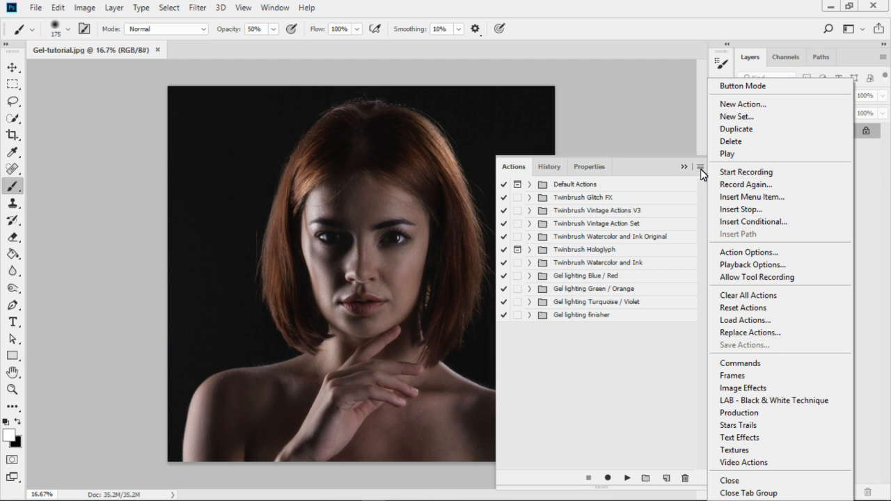
click(744, 320)
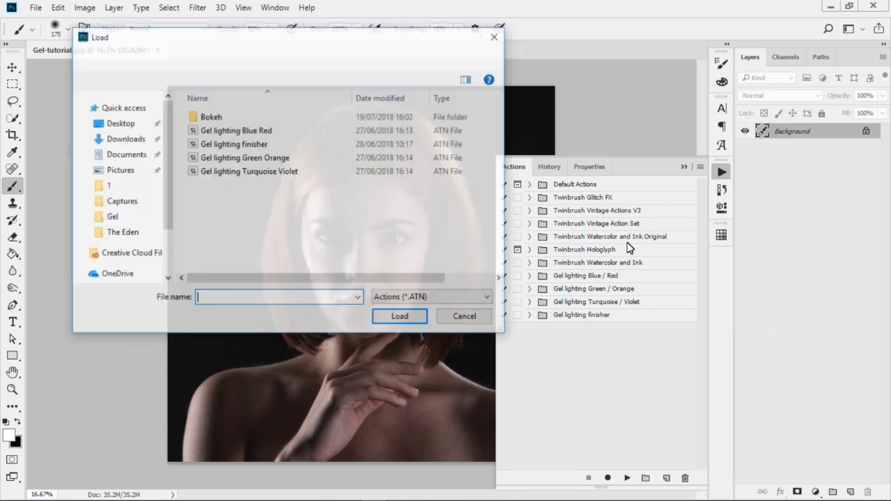
click(261, 133)
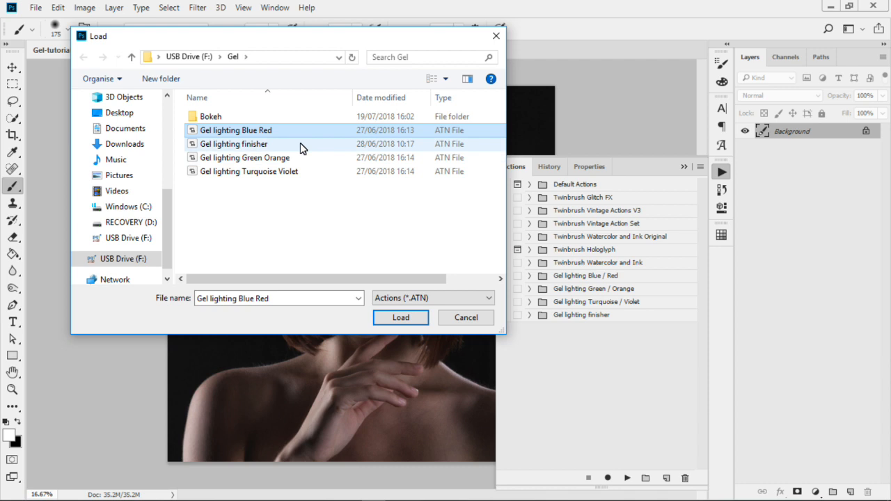
drag(290, 39, 290, 56)
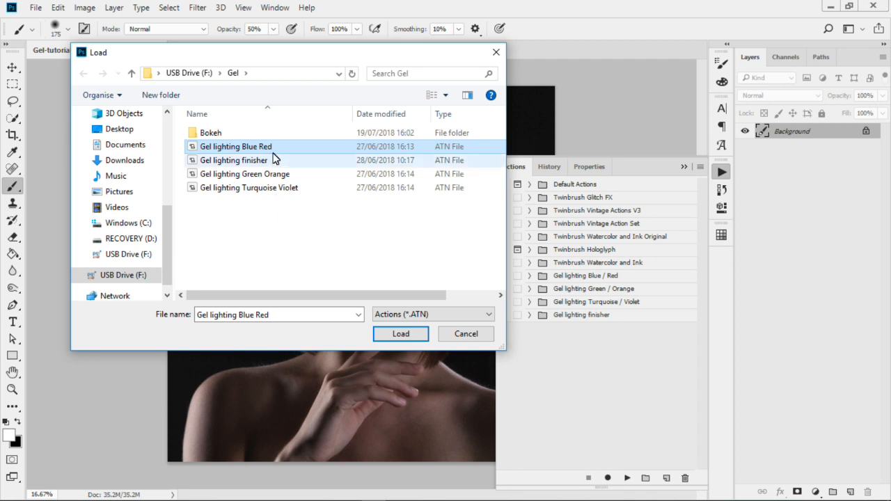
click(224, 163)
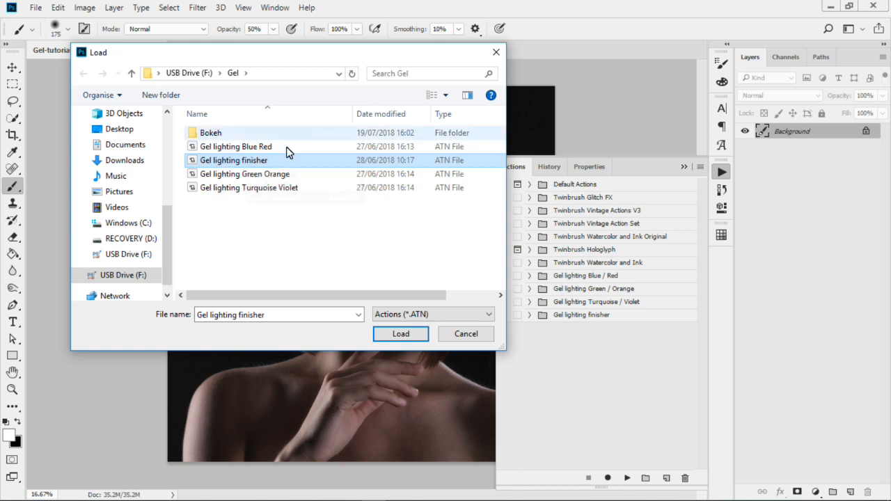
click(251, 150)
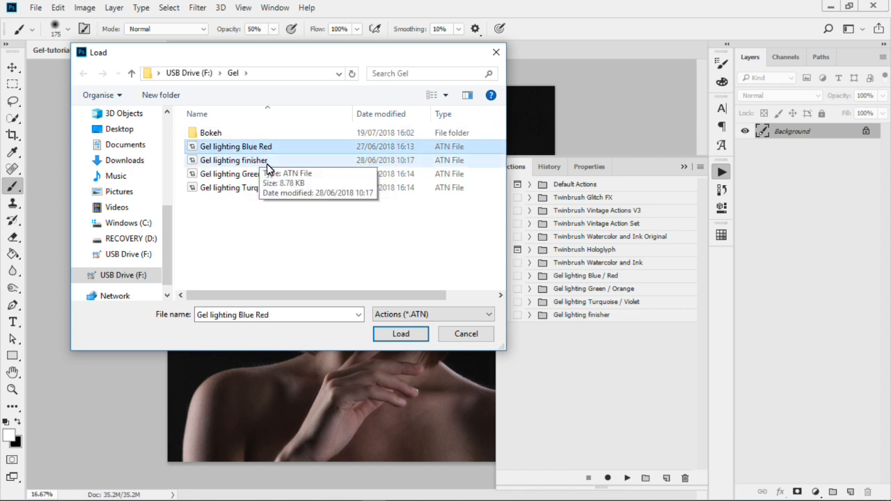
click(267, 177)
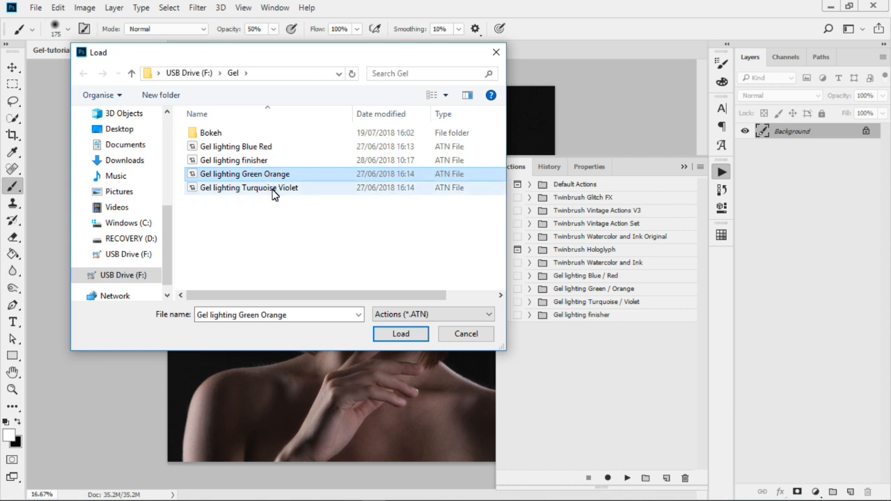
click(272, 189)
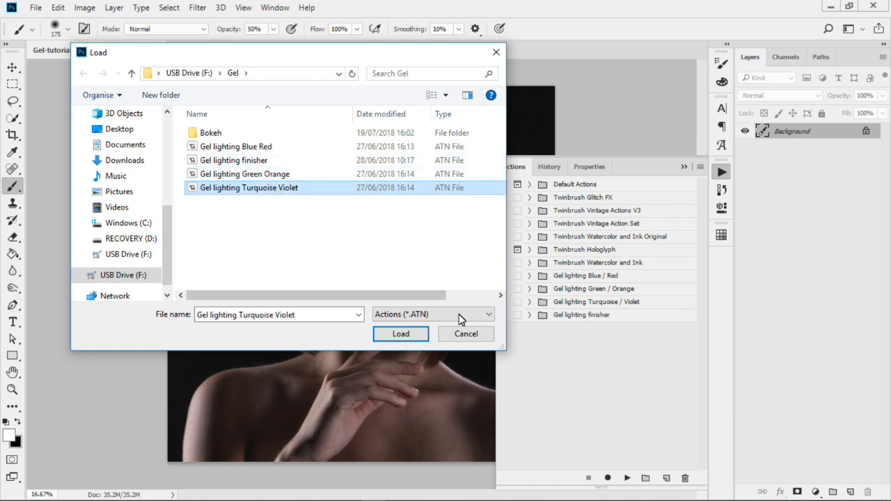
click(473, 334)
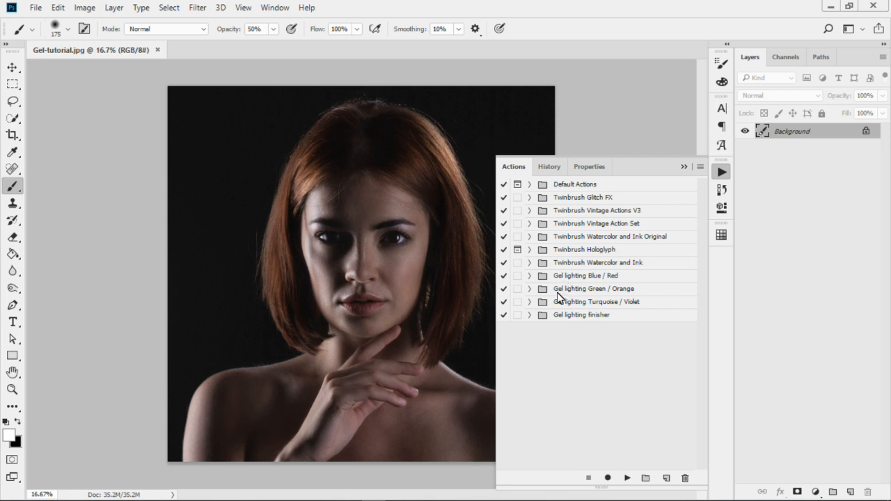
Examine the actions in the Gel lighting finisher and Turquoise / Violet sets, and highlight the Blue / Red and finisher sets
click(530, 317)
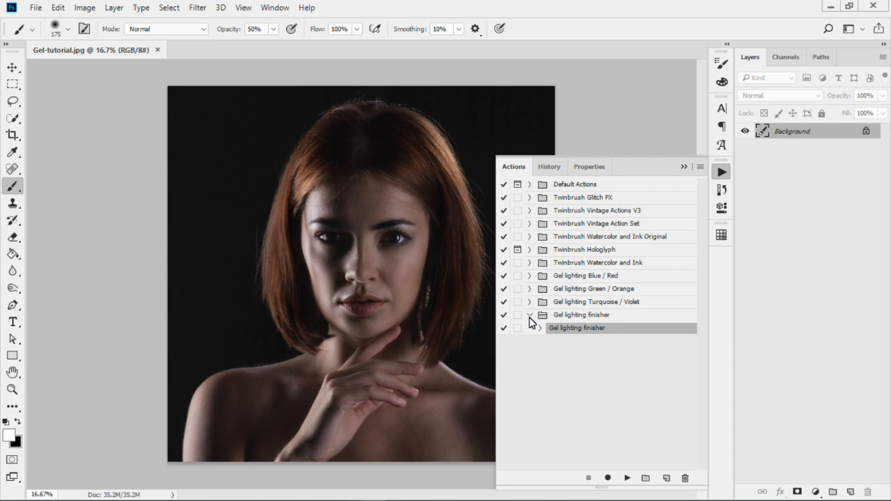
click(530, 316)
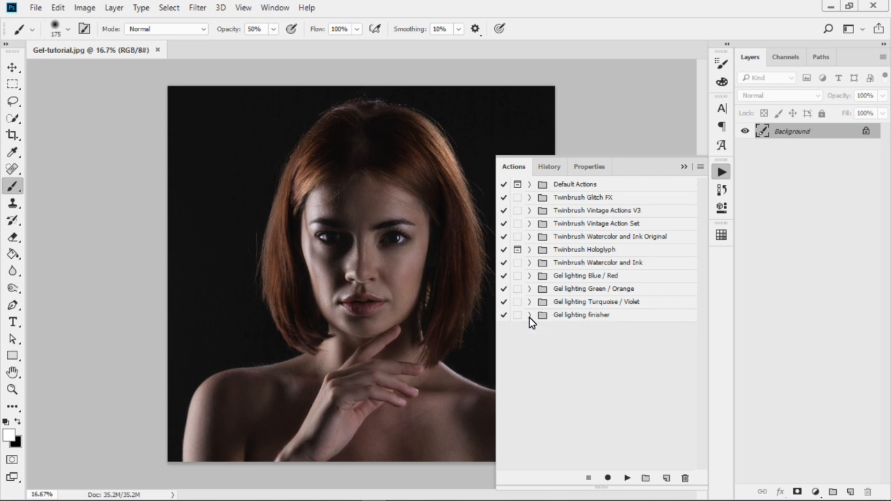
click(529, 302)
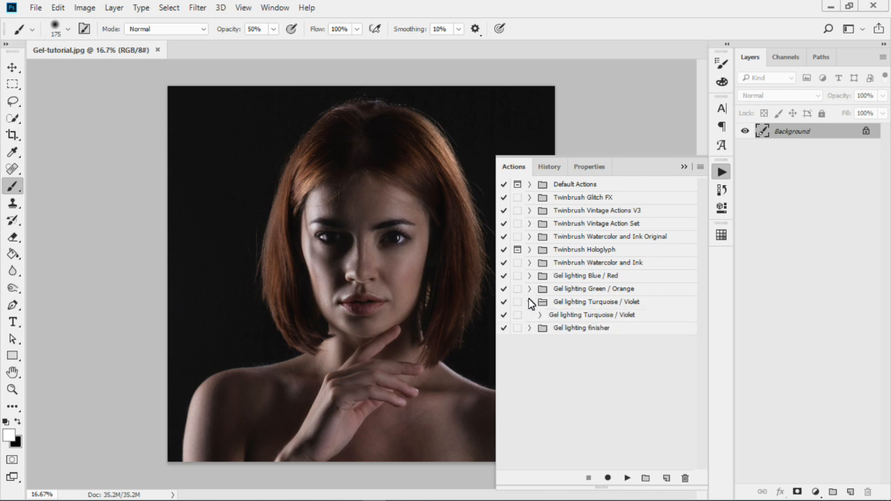
click(528, 299)
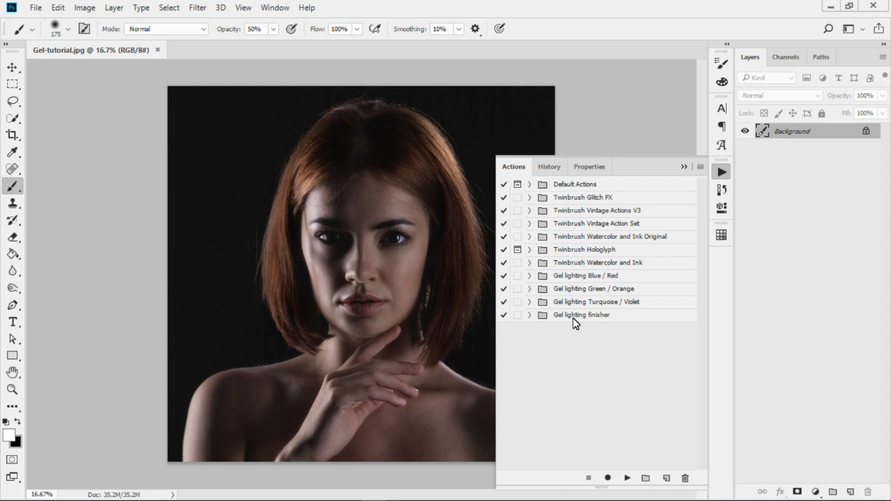
click(570, 275)
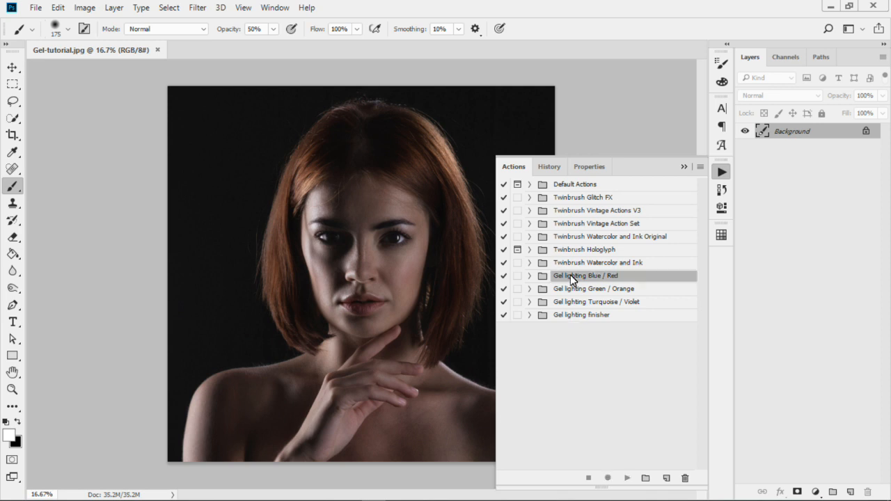
click(575, 318)
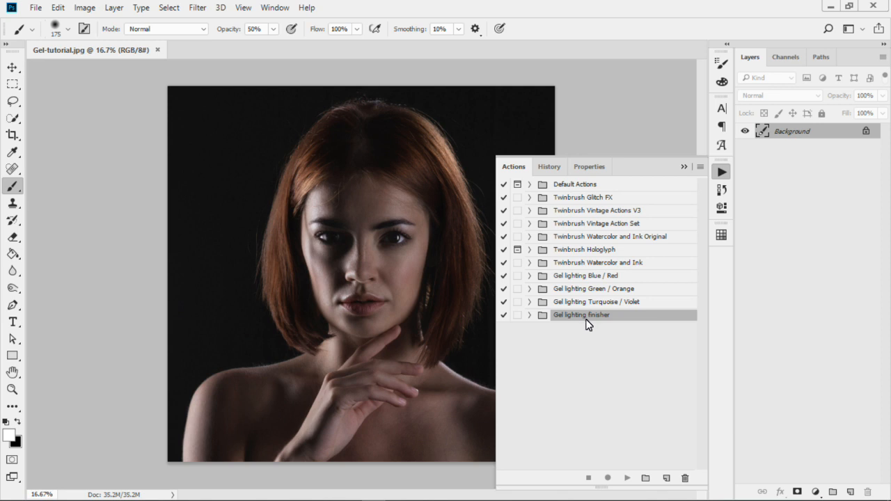
Add a Gradient Map adjustment layer above the portrait's Background layer
click(685, 167)
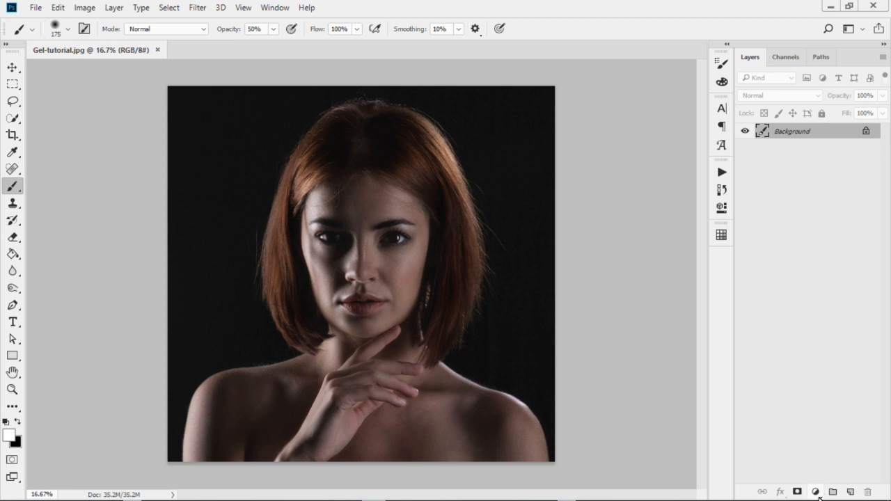
click(816, 493)
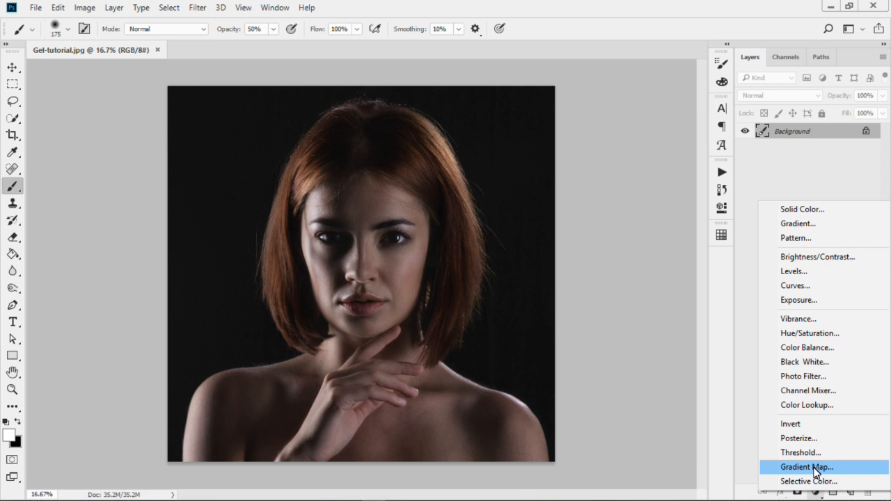
click(808, 467)
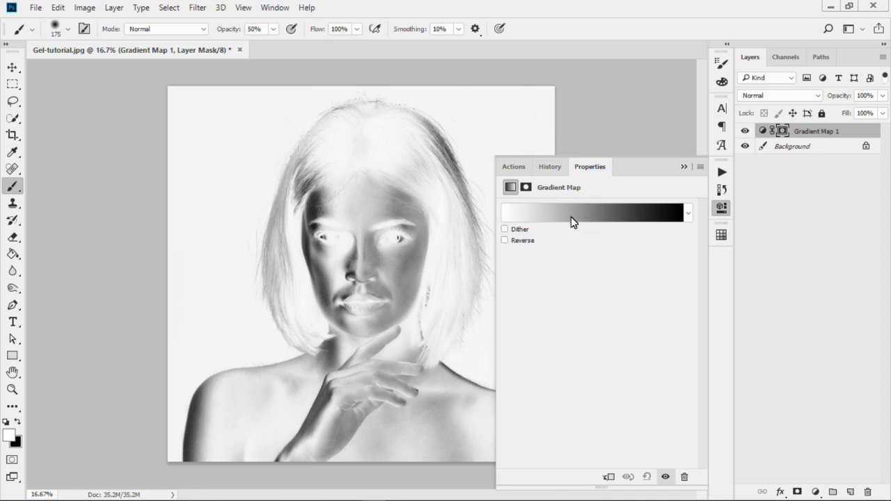
Check the gradient presets and the Gel Lighting Gradients file without loading it, and delete the Gradient Map adjustment layer
click(605, 214)
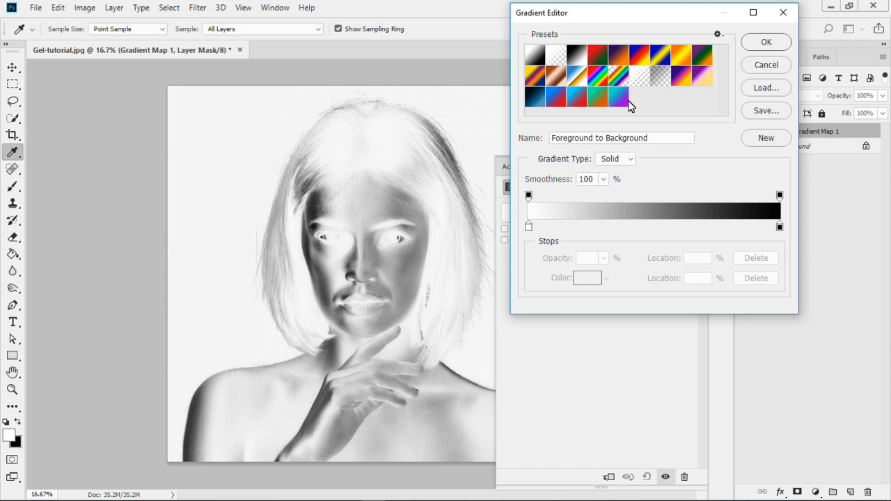
click(766, 90)
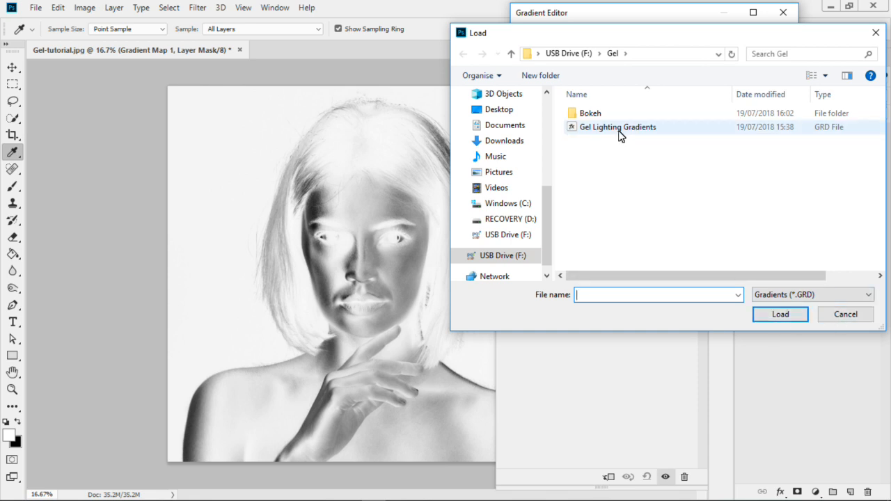
click(845, 314)
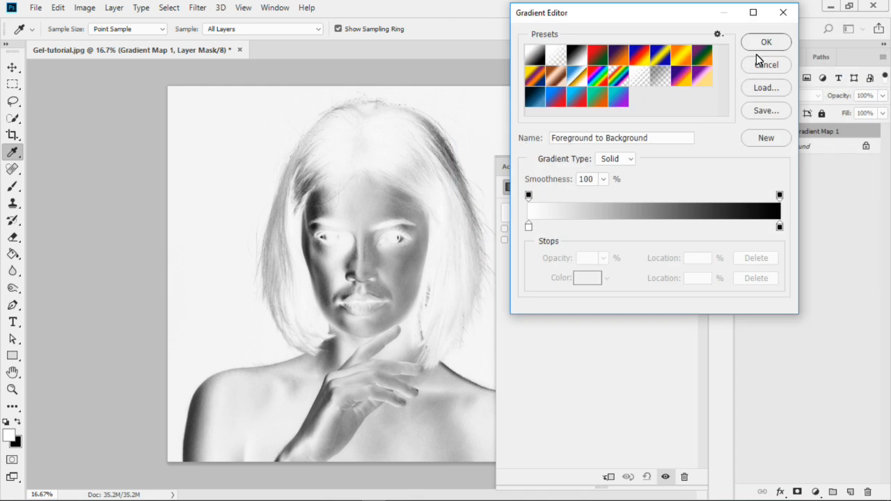
click(766, 43)
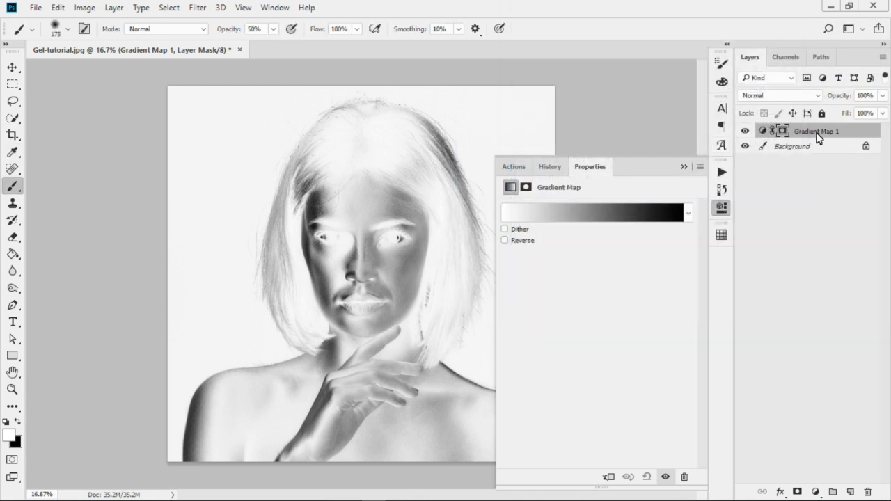
drag(819, 137, 871, 496)
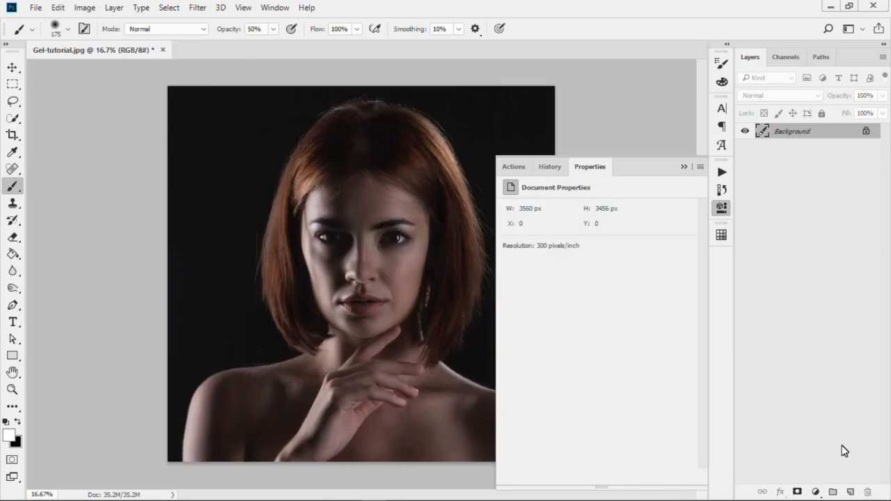
click(685, 168)
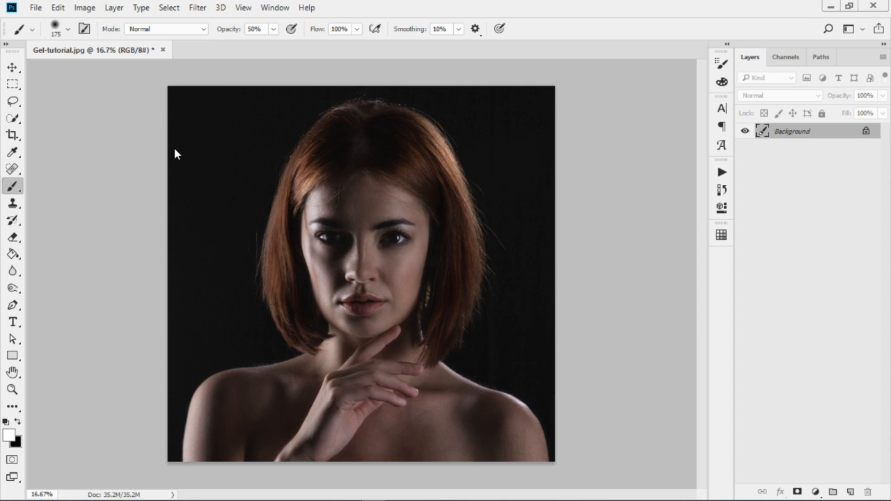
Select the woman's hair, face, hand and shoulders with the Quick Selection tool
click(14, 123)
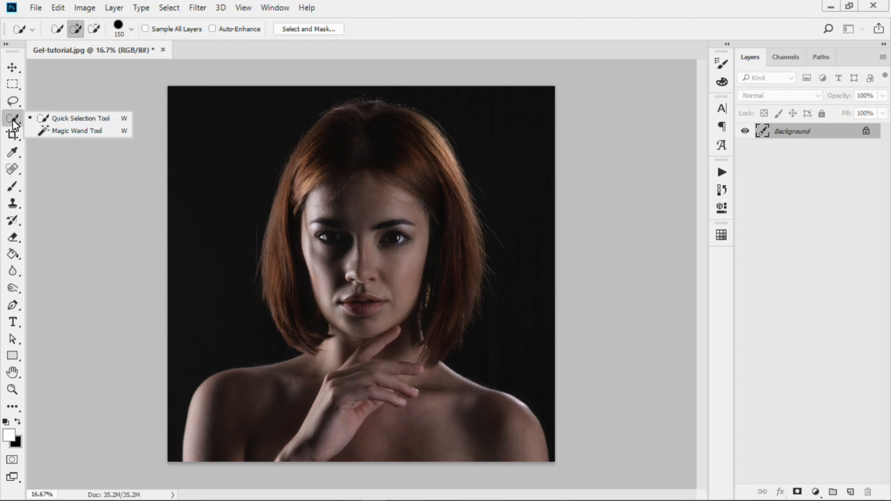
click(52, 120)
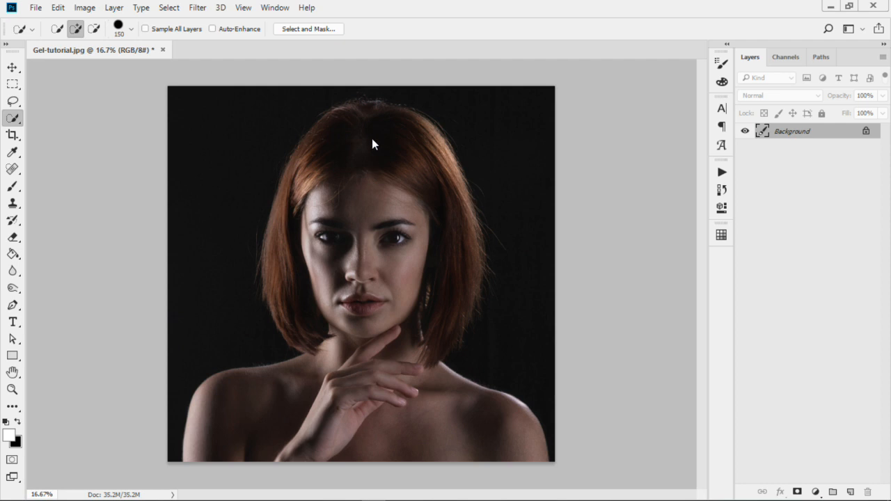
mouse_move(372, 138)
mouse_down()
mouse_move(334, 161)
mouse_move(331, 206)
mouse_move(377, 348)
mouse_move(241, 415)
mouse_move(298, 410)
mouse_up()
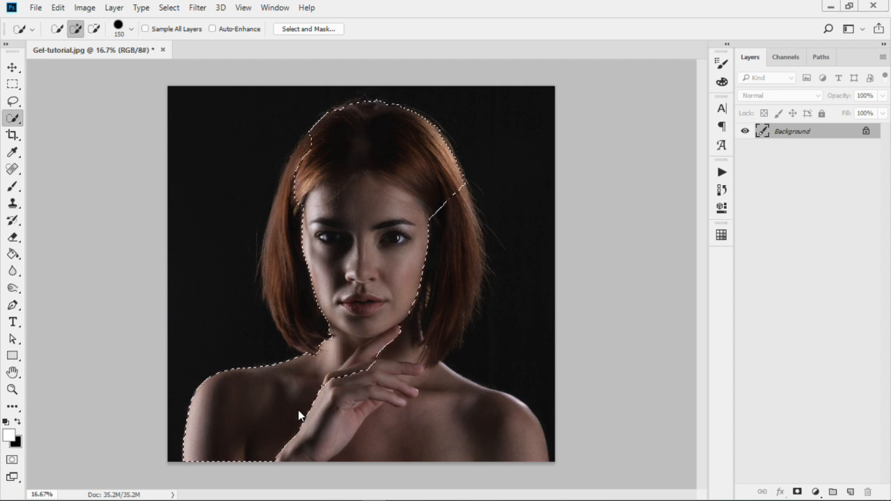
mouse_move(346, 387)
mouse_down()
mouse_move(413, 425)
mouse_move(498, 449)
mouse_move(442, 381)
mouse_move(447, 319)
mouse_move(366, 156)
mouse_move(347, 156)
mouse_move(293, 195)
mouse_move(293, 297)
mouse_move(306, 322)
mouse_up()
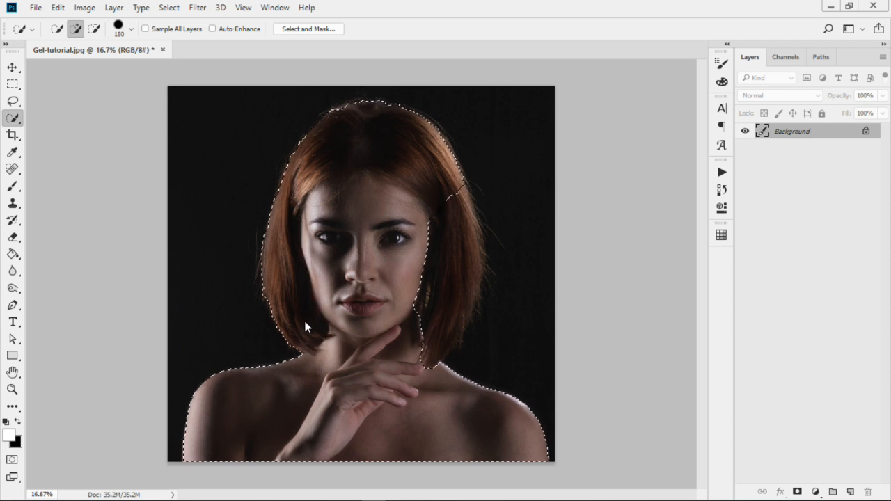
mouse_move(438, 203)
mouse_down()
mouse_move(453, 256)
mouse_move(445, 322)
mouse_move(455, 325)
mouse_move(475, 289)
mouse_move(466, 241)
mouse_move(403, 154)
mouse_move(338, 124)
mouse_move(335, 115)
mouse_move(365, 111)
mouse_up()
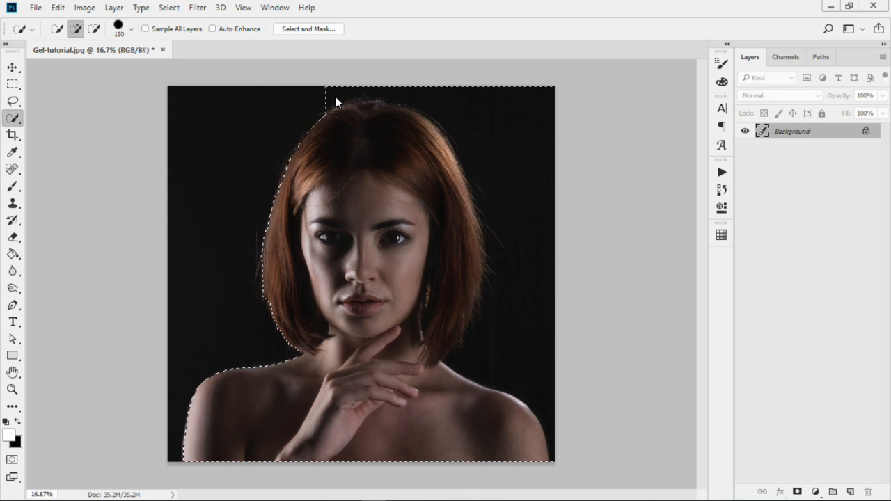
Subtract the dark background above the head and beside the hair from the Quick Selection
key(alt)
mouse_move(336, 103)
mouse_down()
mouse_move(320, 94)
mouse_move(330, 100)
mouse_move(353, 90)
mouse_up()
mouse_move(423, 95)
mouse_down()
mouse_move(473, 125)
mouse_move(506, 165)
mouse_move(531, 244)
mouse_move(525, 328)
mouse_move(499, 358)
mouse_up()
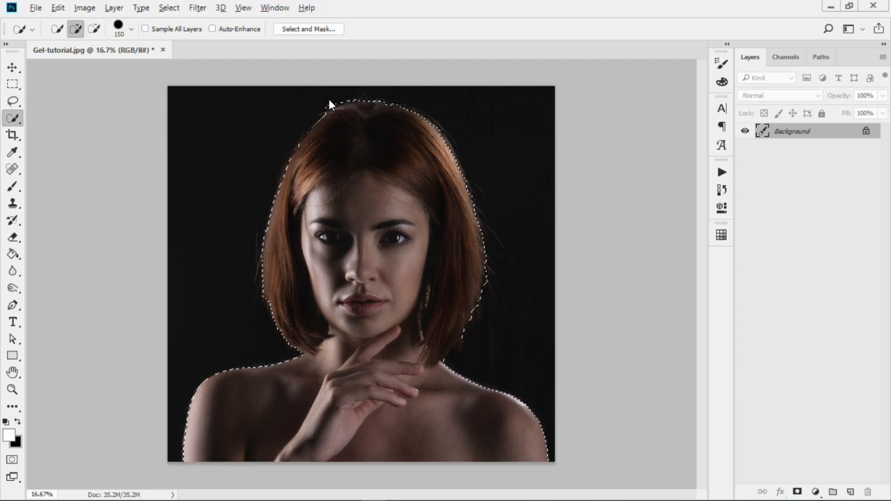
key(alt)
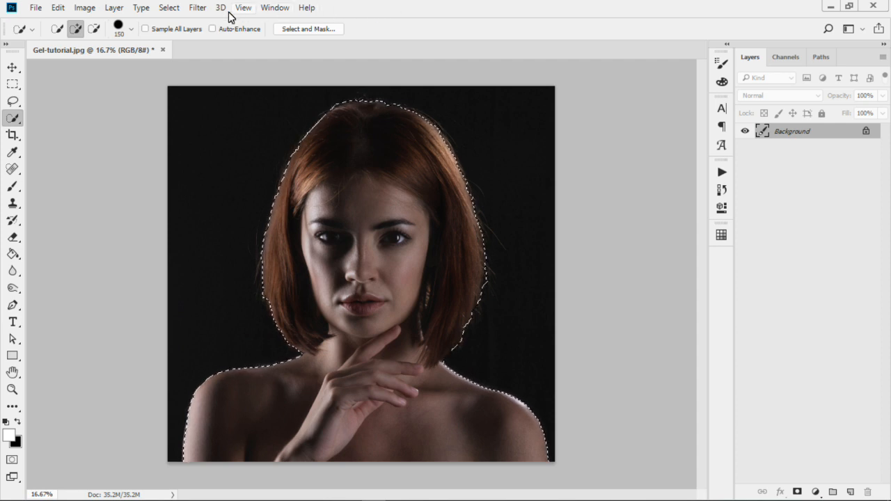
Open Refine Edge for the woman's selection and make the Refine Radius tool active
click(173, 10)
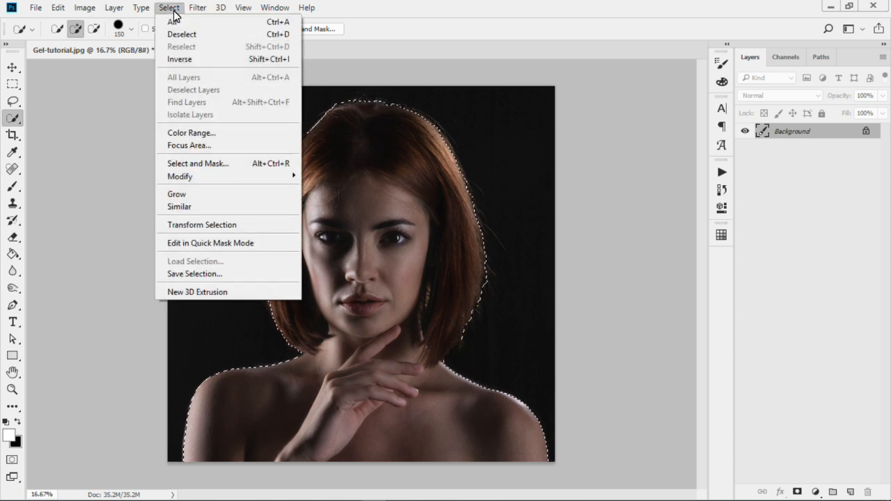
shift+click(207, 164)
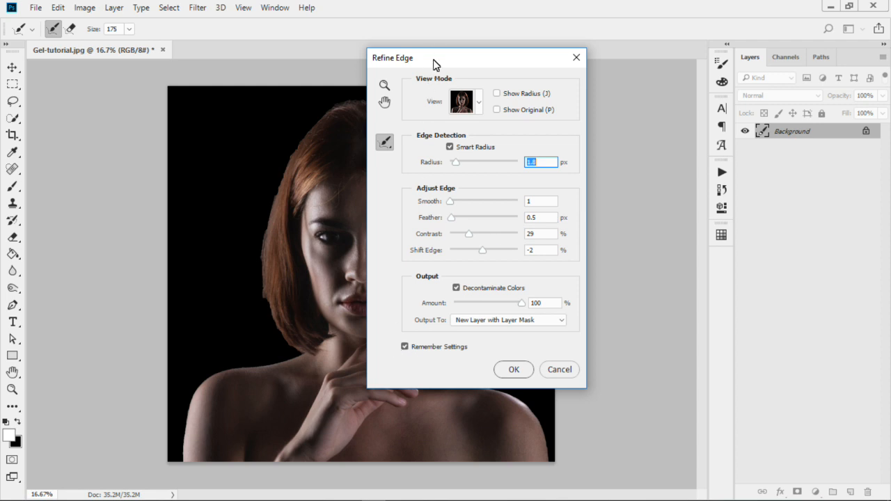
drag(434, 64, 629, 62)
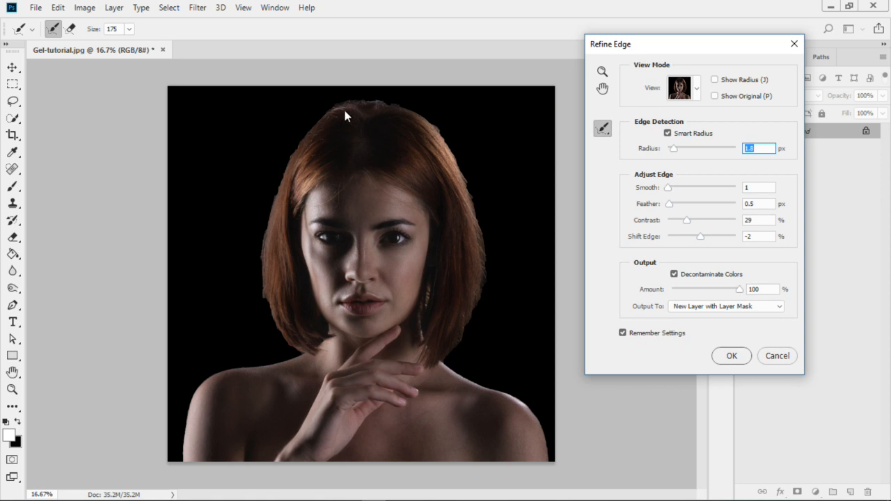
click(603, 132)
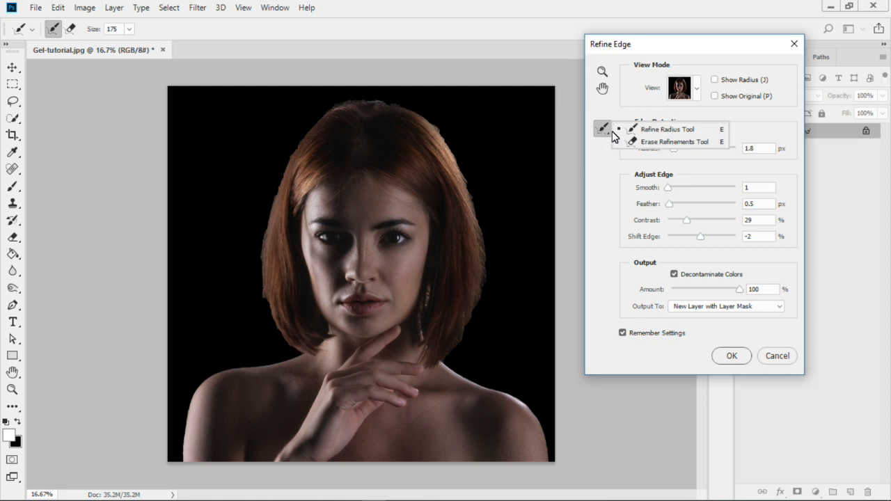
click(653, 143)
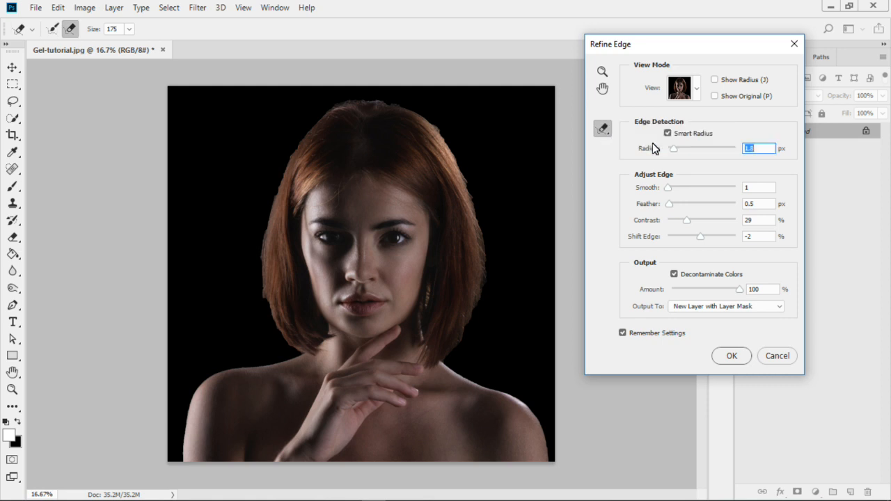
click(603, 132)
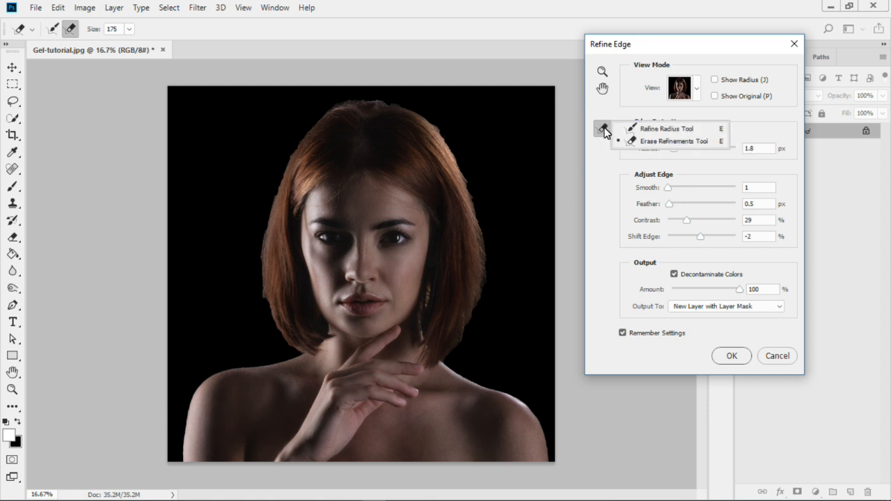
click(652, 131)
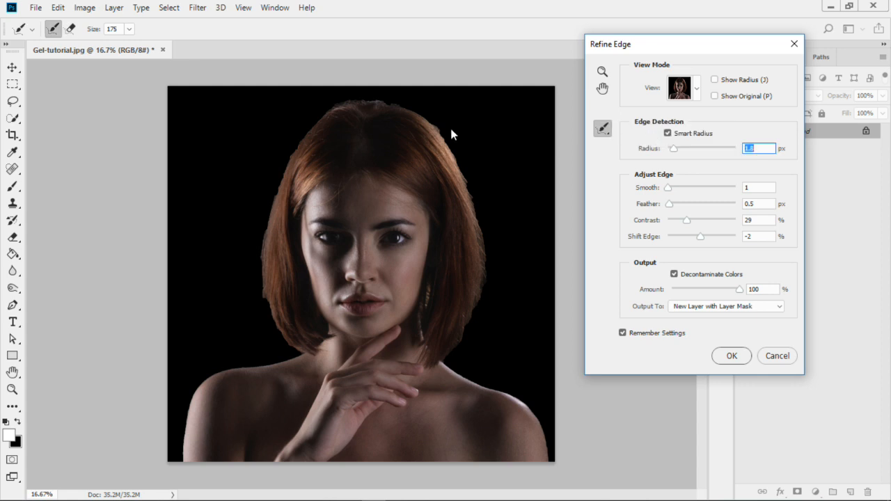
Brush the Refine Radius tool along the hair and shoulder edges and output the selection to a new layer with layer mask
mouse_move(328, 121)
mouse_down()
mouse_move(285, 166)
mouse_move(268, 225)
mouse_up()
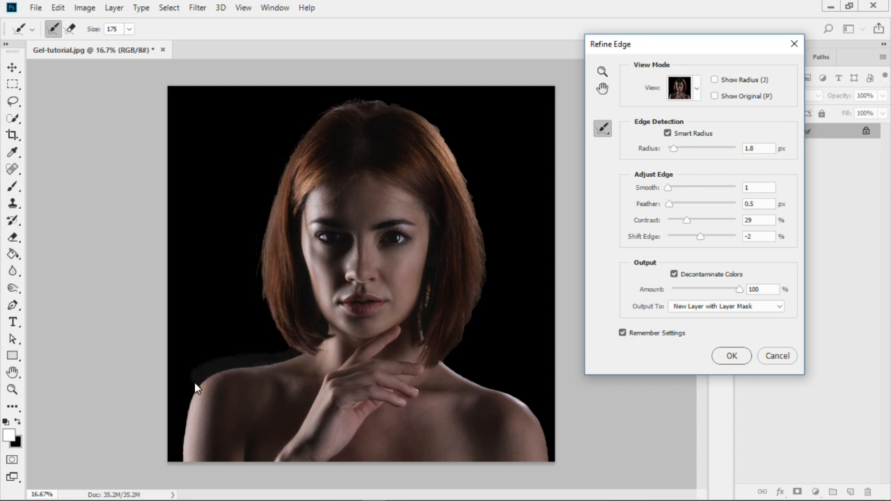
drag(194, 383, 182, 456)
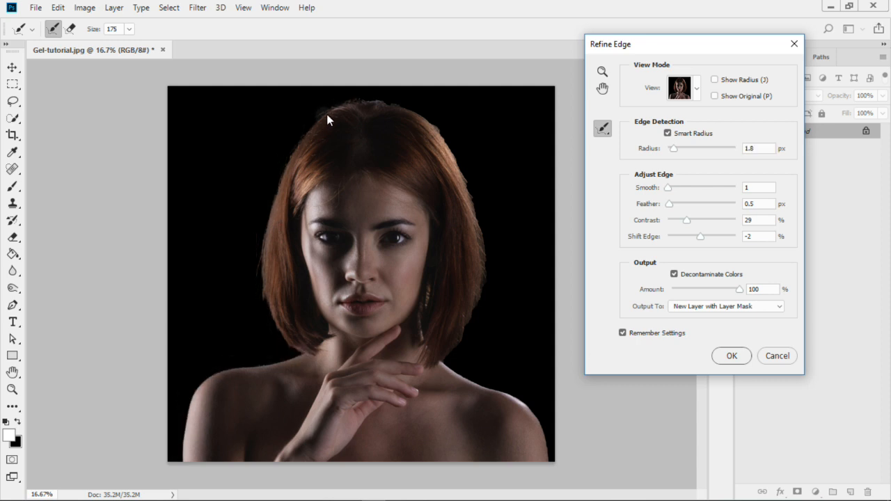
mouse_move(443, 135)
mouse_down()
mouse_move(484, 237)
mouse_move(486, 282)
mouse_up()
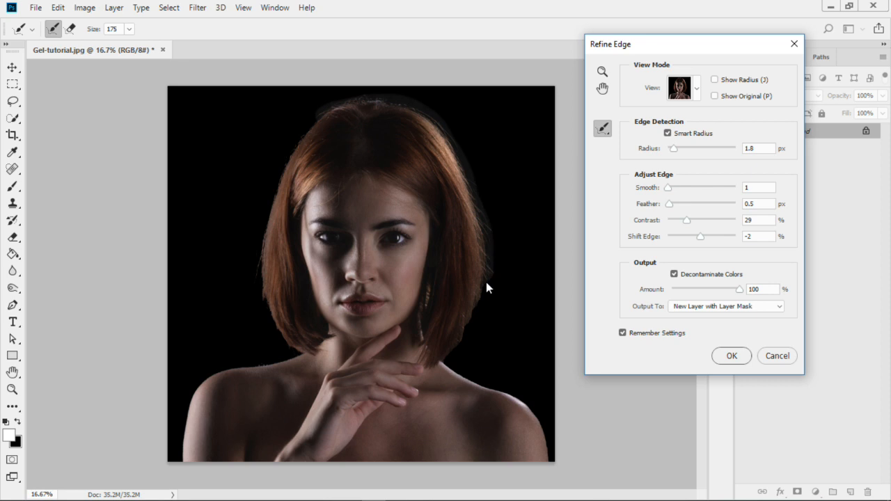
mouse_move(459, 342)
mouse_down()
mouse_move(453, 371)
mouse_move(532, 406)
mouse_move(542, 441)
mouse_up()
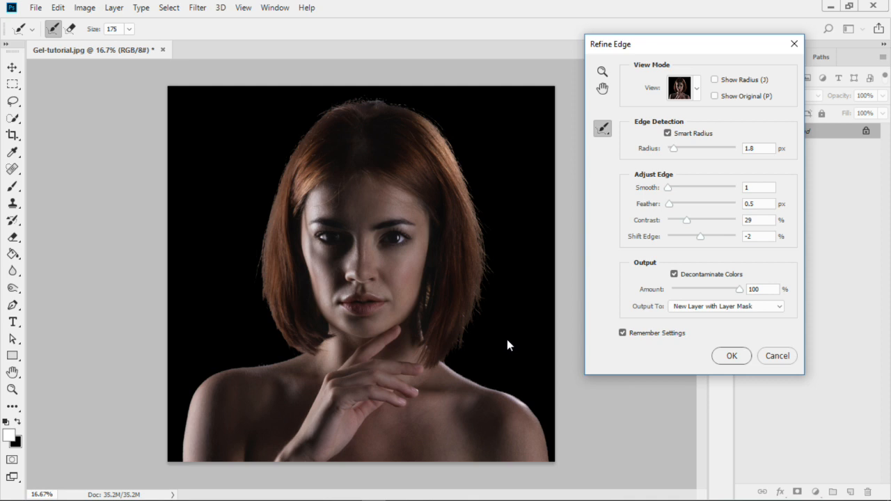
click(731, 357)
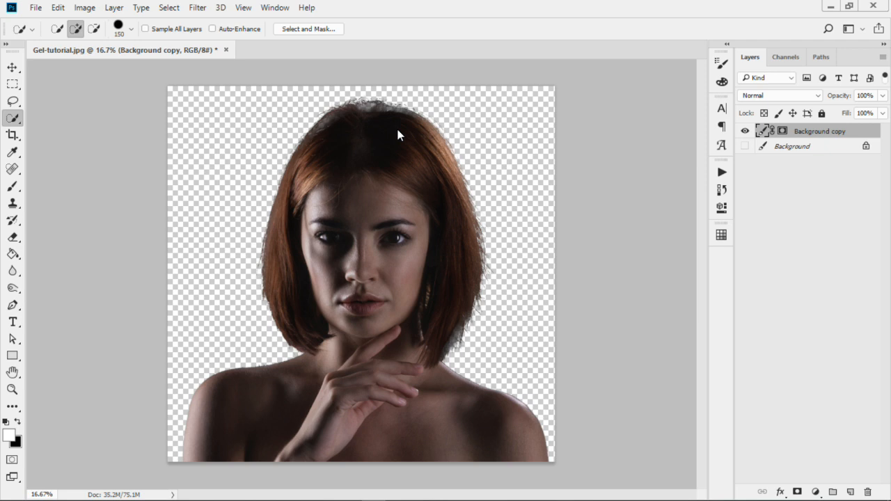
Set the layer thumbnails to the medium size so the image and mask previews are shown
click(784, 135)
click(882, 59)
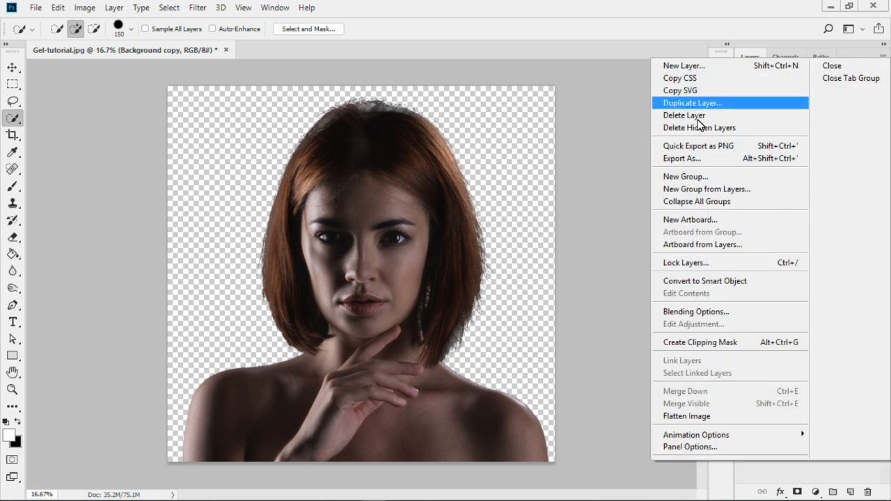
click(710, 453)
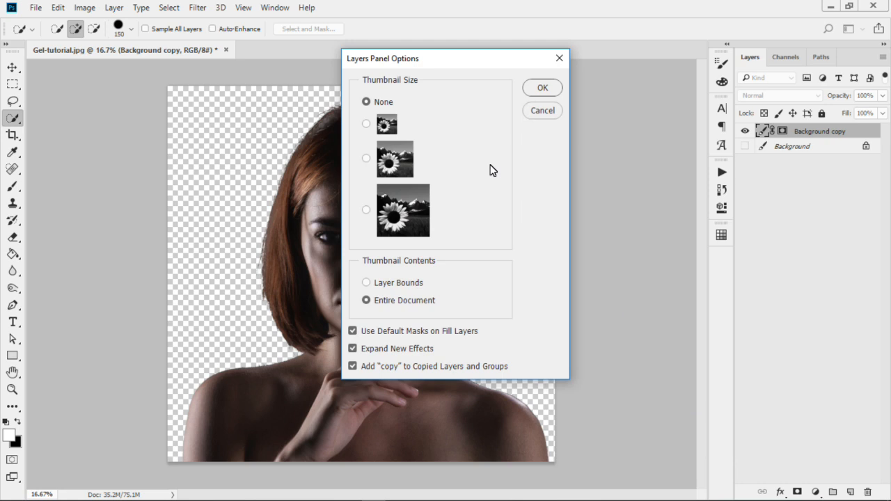
drag(420, 66, 537, 25)
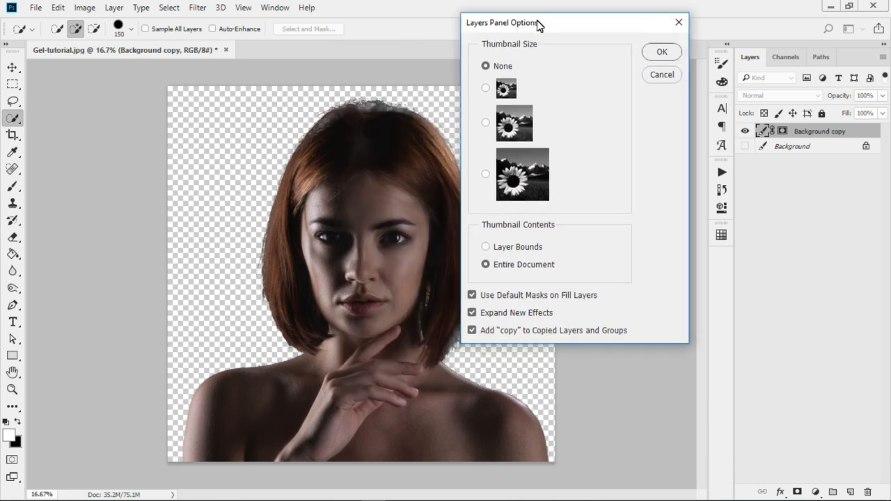
click(486, 88)
click(487, 123)
click(668, 57)
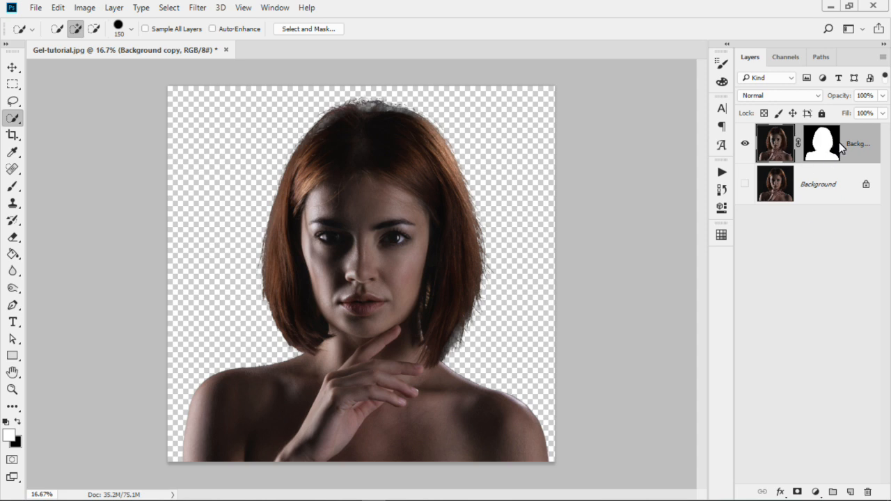
Set the layer thumbnail size to None
click(883, 57)
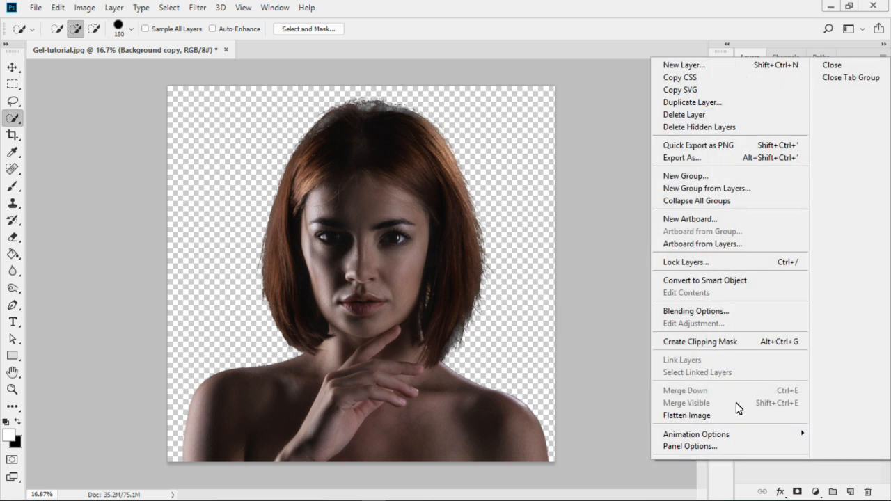
click(715, 446)
click(490, 68)
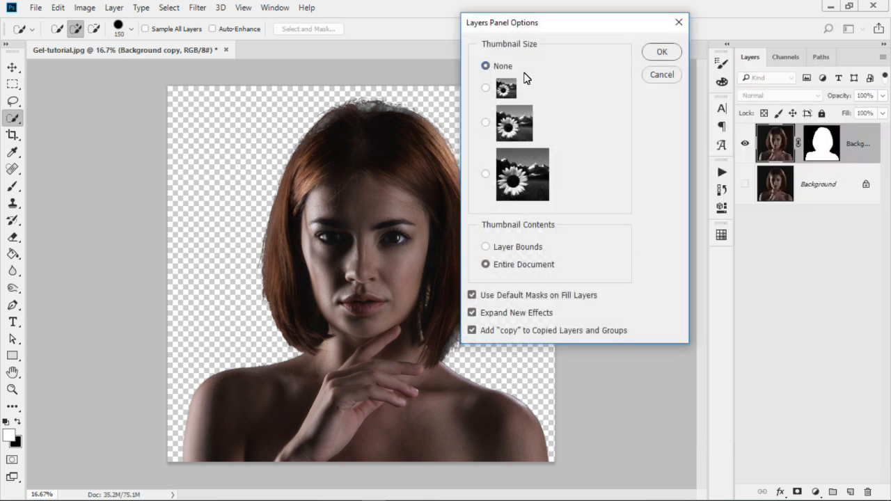
click(658, 53)
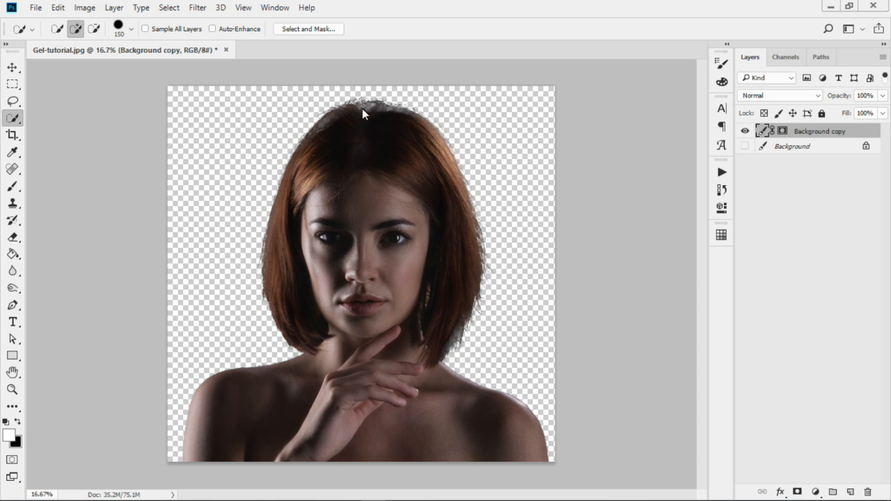
Paint white over the gap at the crown of the hair in the layer mask at 100% brush opacity, and apply the mask
click(782, 133)
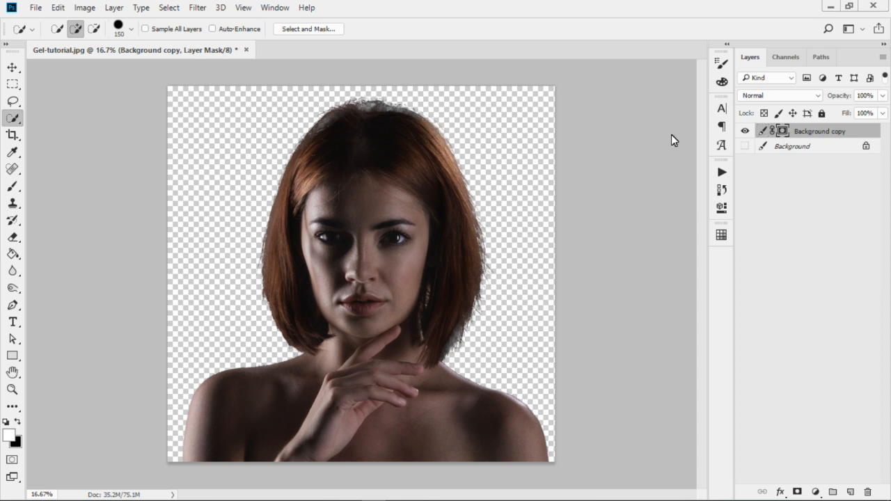
click(12, 188)
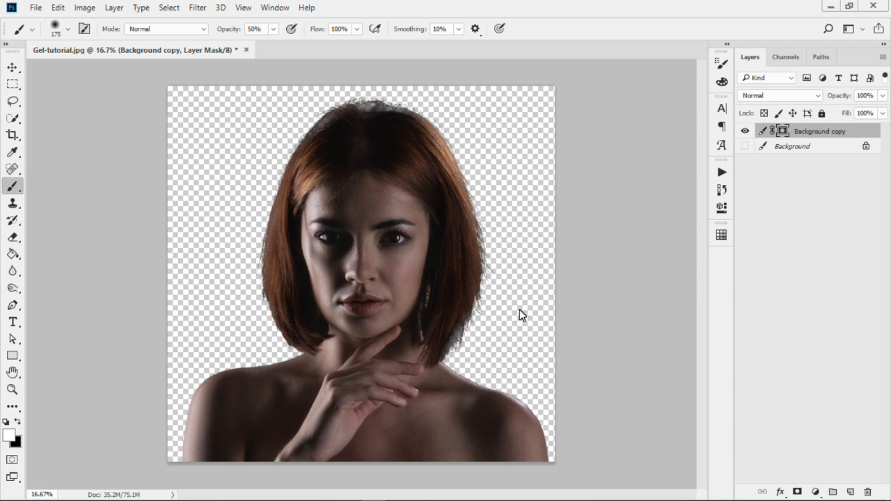
alt+click(783, 131)
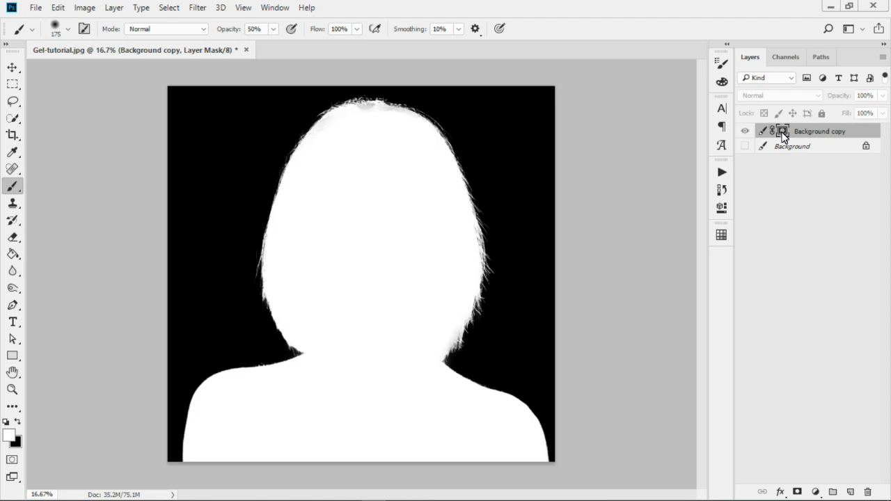
alt+click(783, 132)
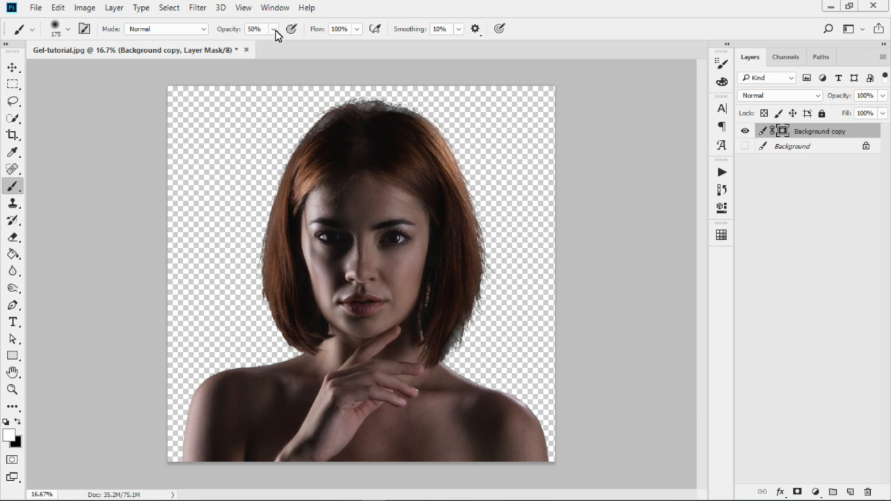
drag(277, 35, 368, 118)
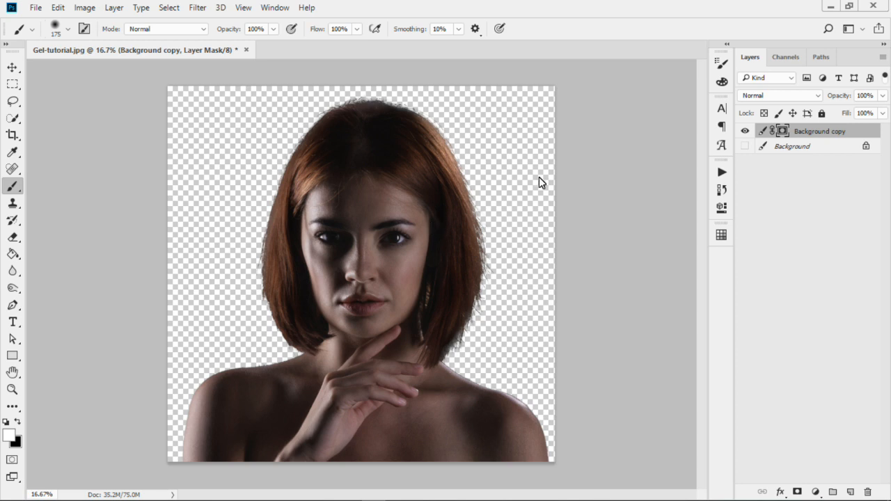
right_click(782, 136)
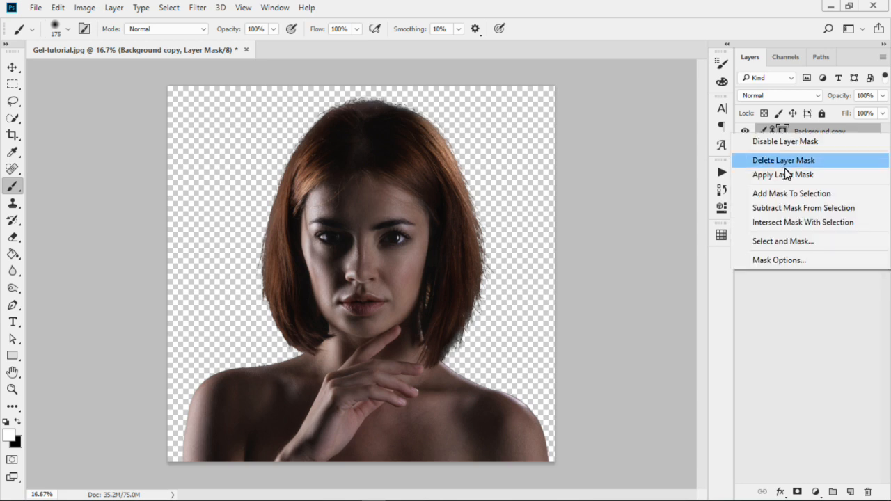
click(787, 175)
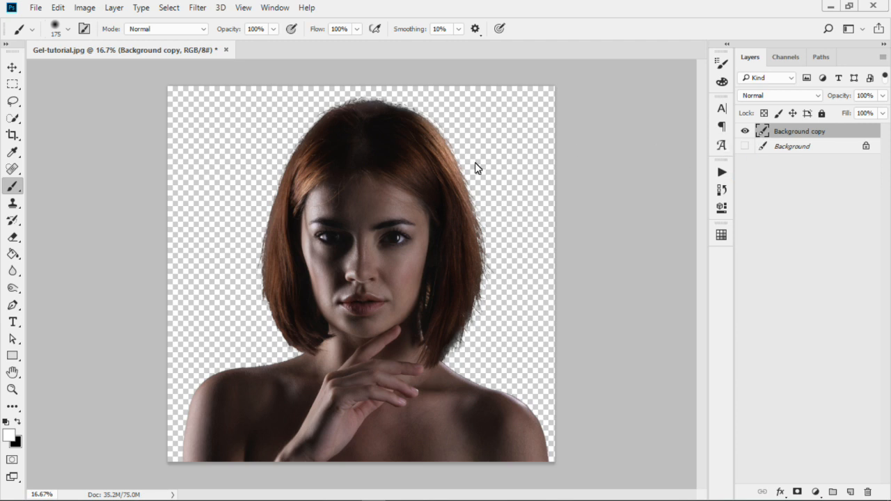
mouse_move(492, 174)
mouse_down()
mouse_move(319, 181)
mouse_move(322, 312)
mouse_move(369, 286)
mouse_up()
mouse_move(397, 402)
mouse_down()
mouse_move(457, 194)
mouse_move(263, 177)
mouse_move(264, 261)
mouse_move(321, 153)
mouse_move(426, 223)
mouse_move(243, 272)
mouse_move(404, 343)
mouse_up()
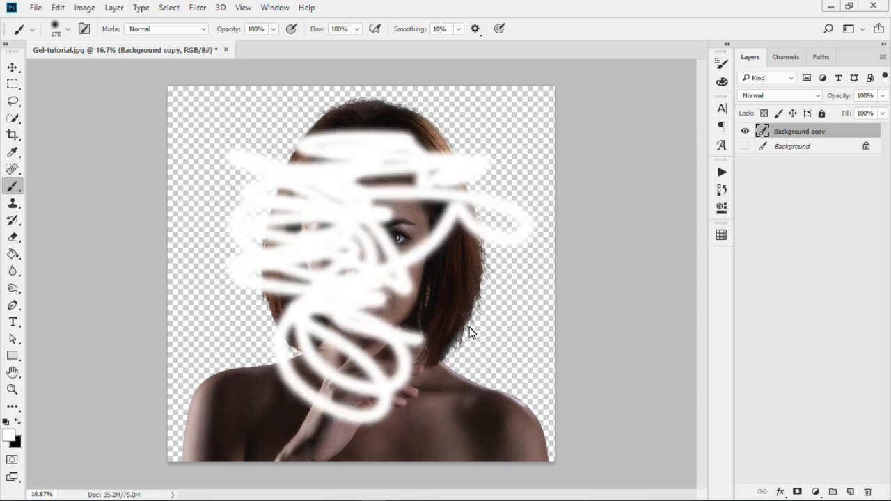
key(ctrl+z)
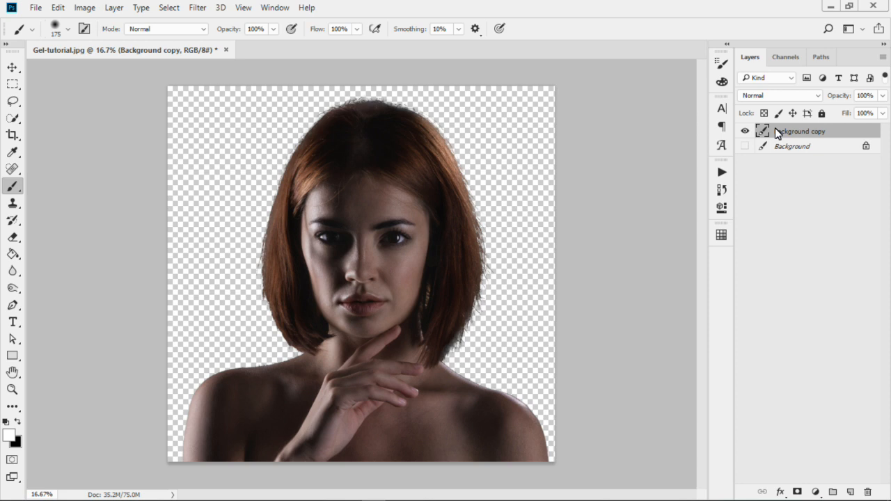
Rename the cut-out layer as subject
double_click(802, 137)
text(subject)
key(Return)
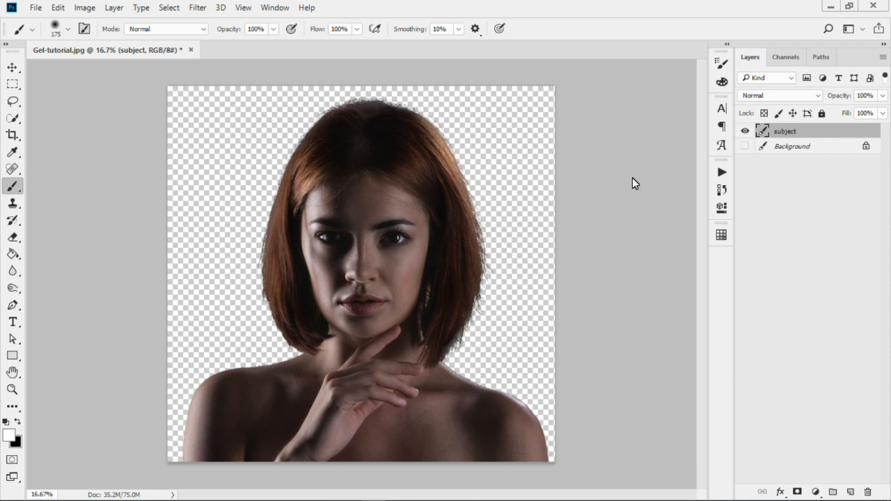
Run the Gel lighting Turquoise / Violet action on the subject layer
click(722, 174)
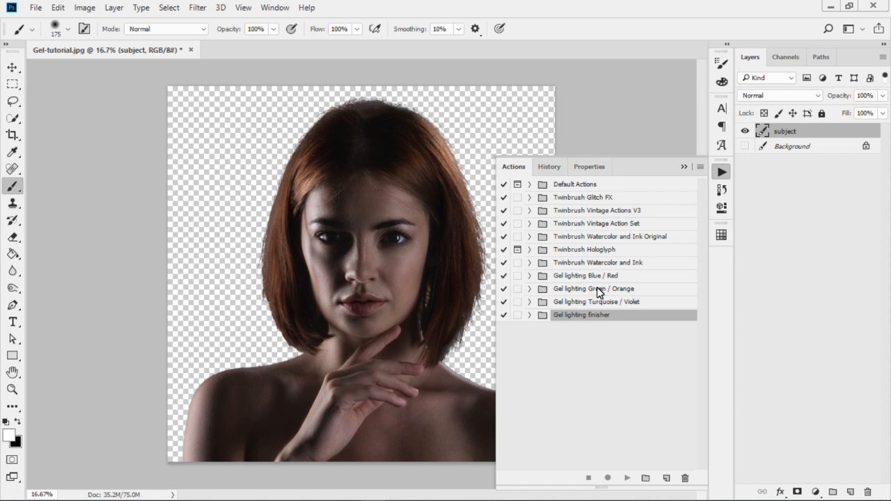
click(530, 302)
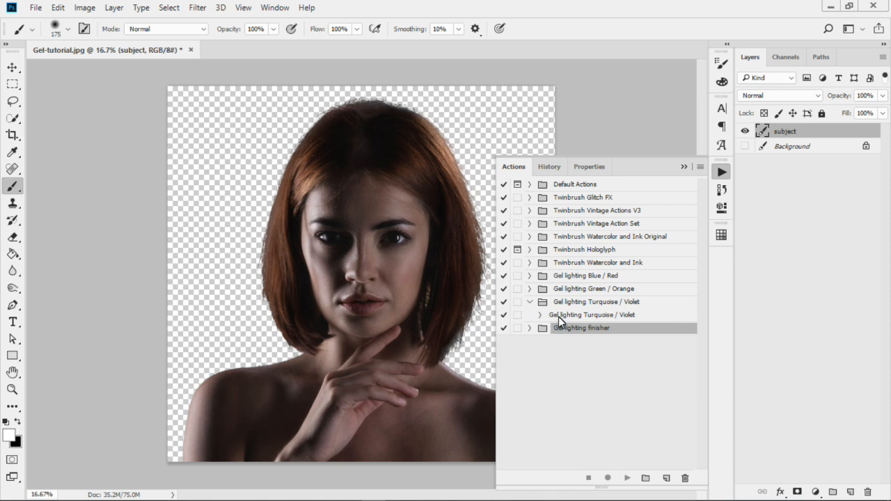
click(530, 302)
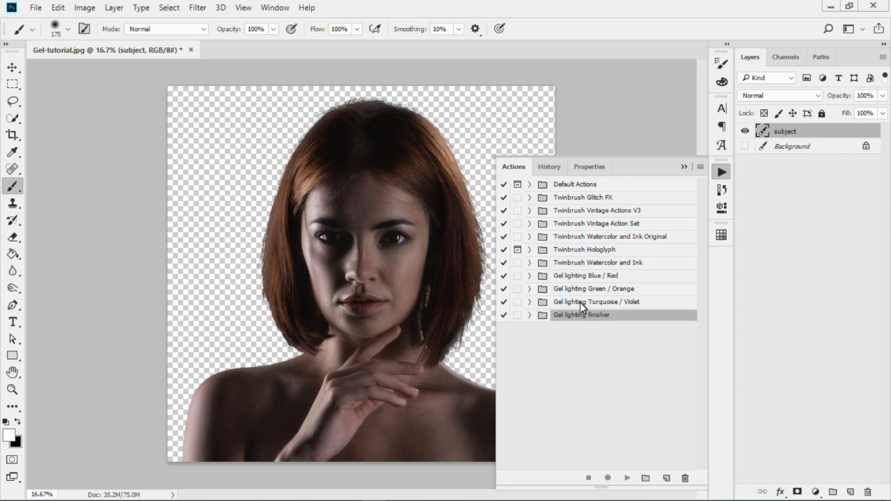
click(530, 302)
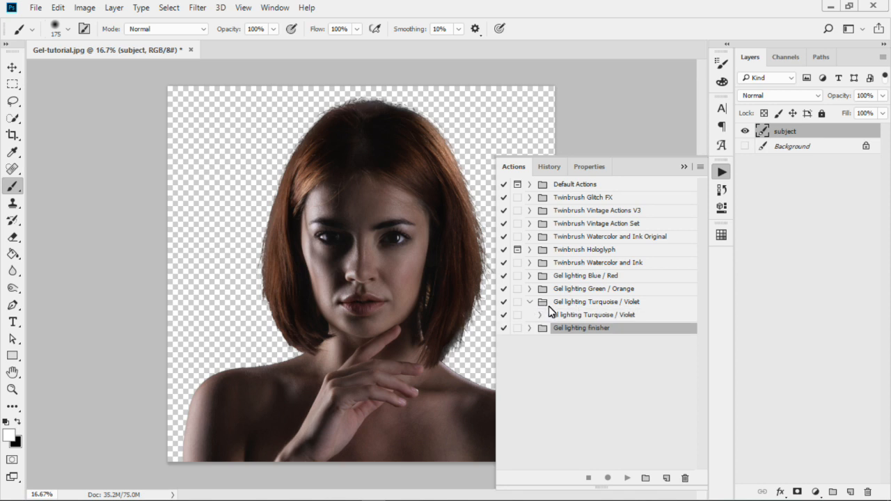
click(598, 315)
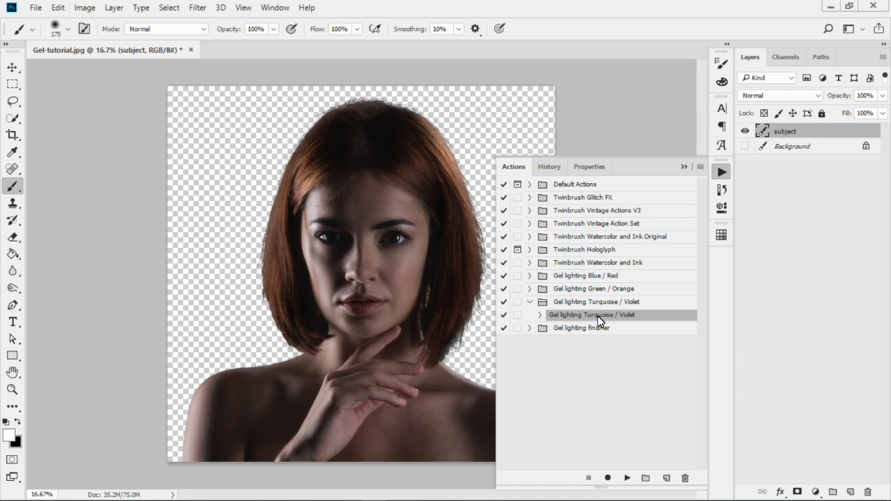
click(628, 479)
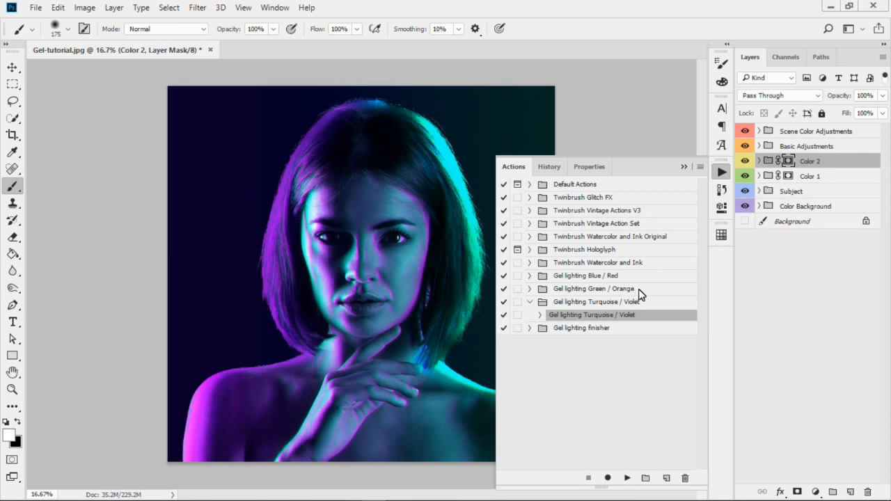
click(685, 167)
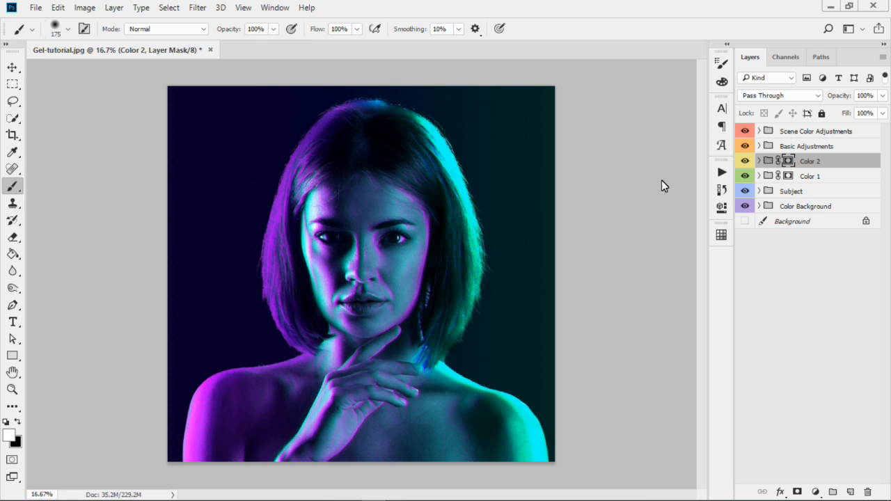
Preview the Color Lookup layers in the Scene Color Adjustments group by showing and hiding them in turn
click(759, 130)
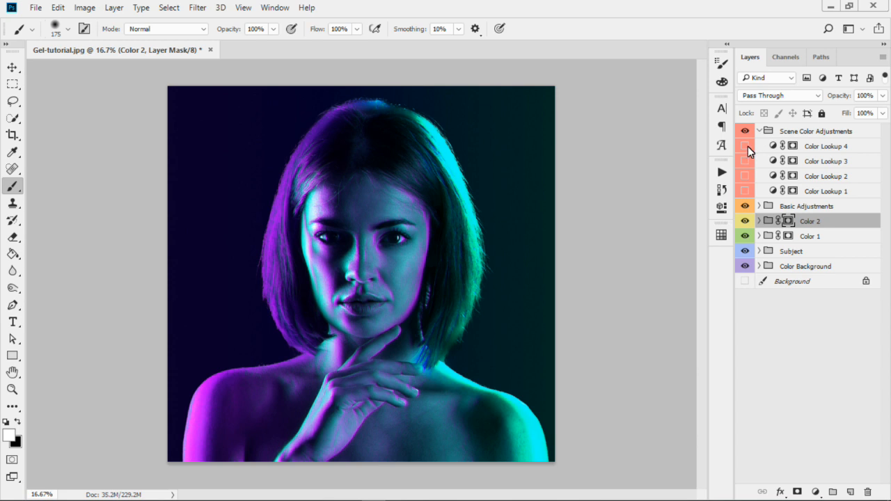
click(746, 146)
click(746, 148)
click(744, 162)
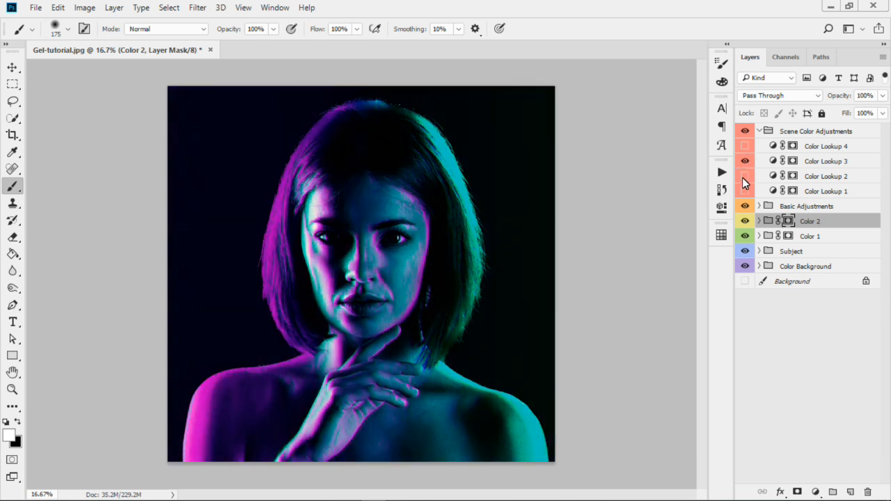
click(746, 177)
click(746, 177)
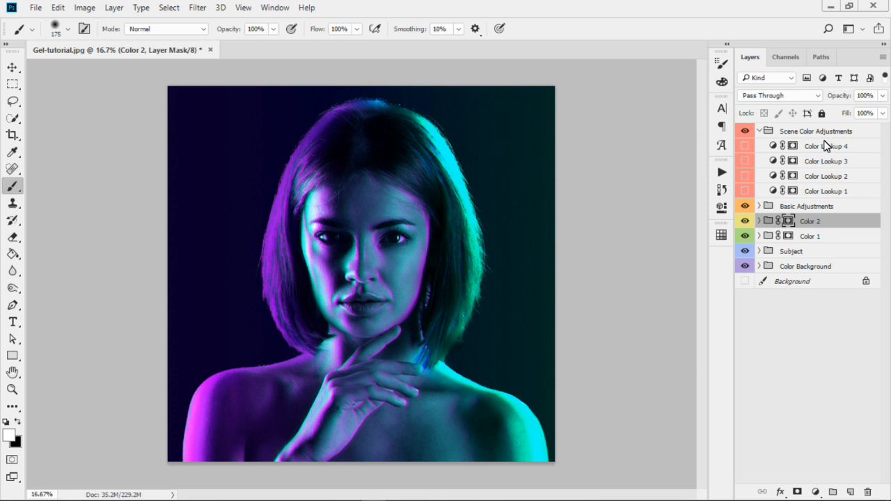
click(759, 131)
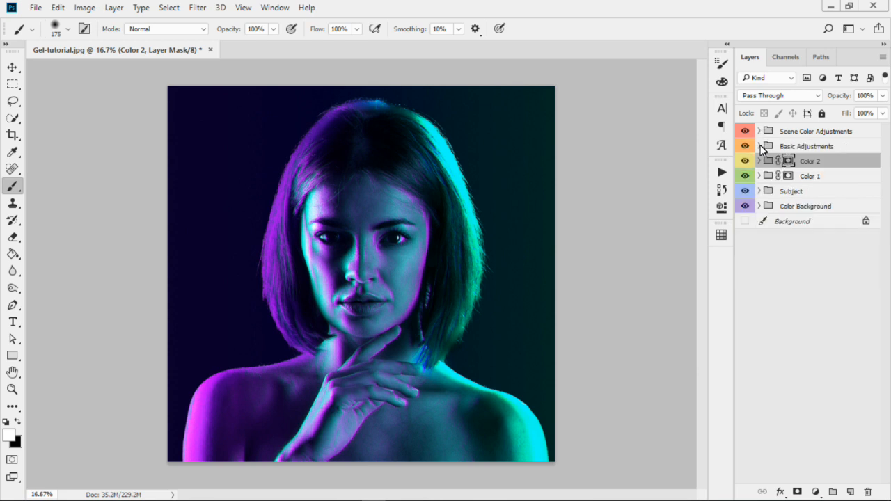
Examine the adjustment layers in the Basic Adjustments group and the blend mode options available for Color Balance 1
click(760, 146)
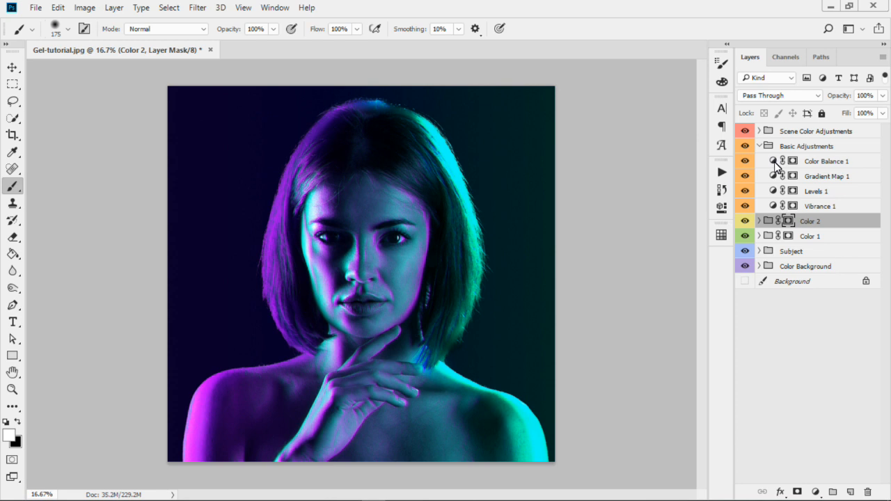
click(828, 163)
click(806, 100)
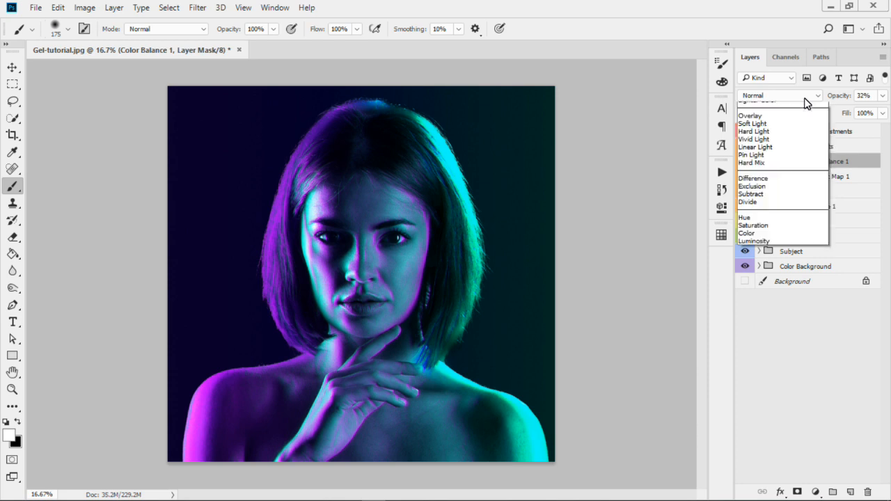
click(794, 96)
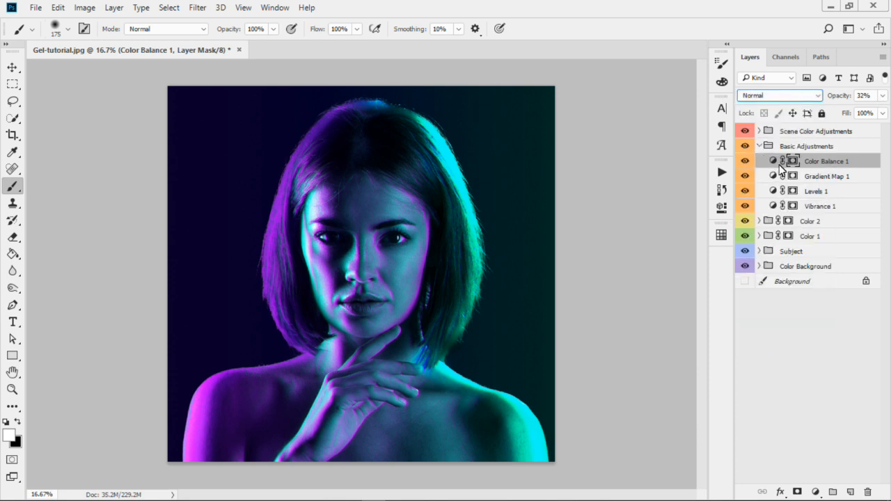
click(760, 146)
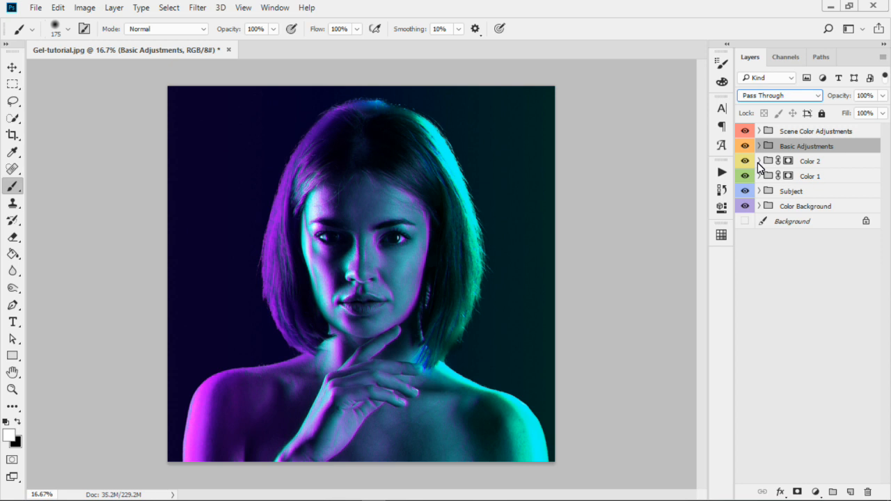
click(822, 166)
click(820, 180)
click(828, 161)
click(830, 174)
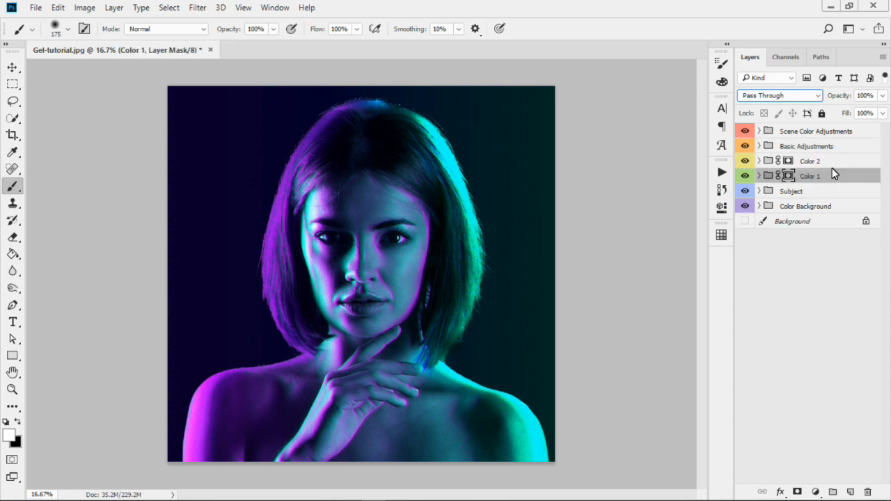
click(830, 161)
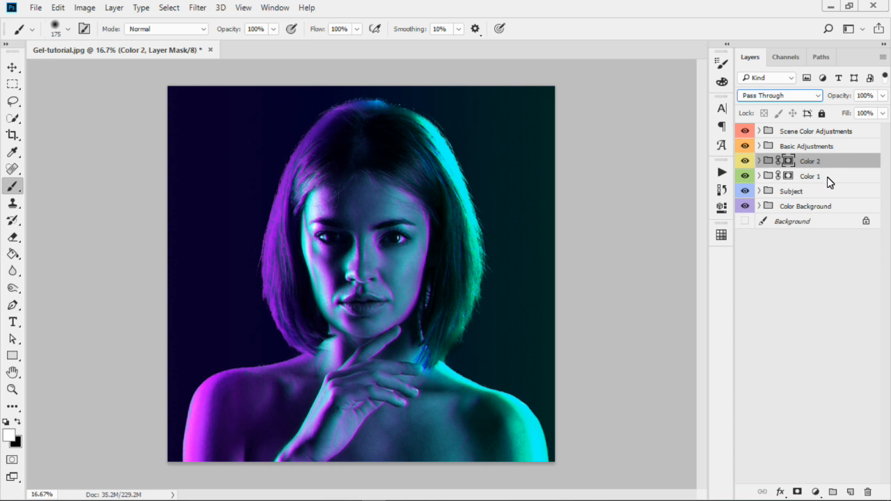
click(827, 176)
click(827, 162)
Expand the Color 1 and Color 2 groups and compare the portrait with the Color 2 fill layers hidden and shown
click(789, 176)
click(760, 176)
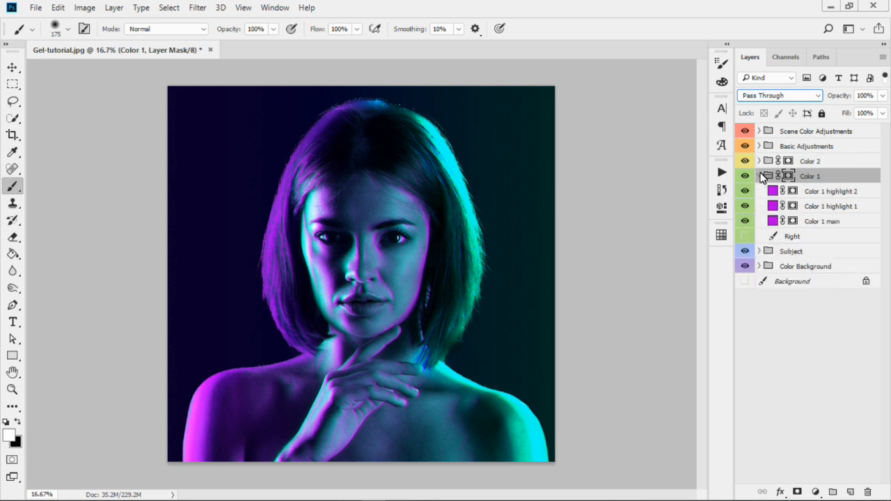
click(759, 161)
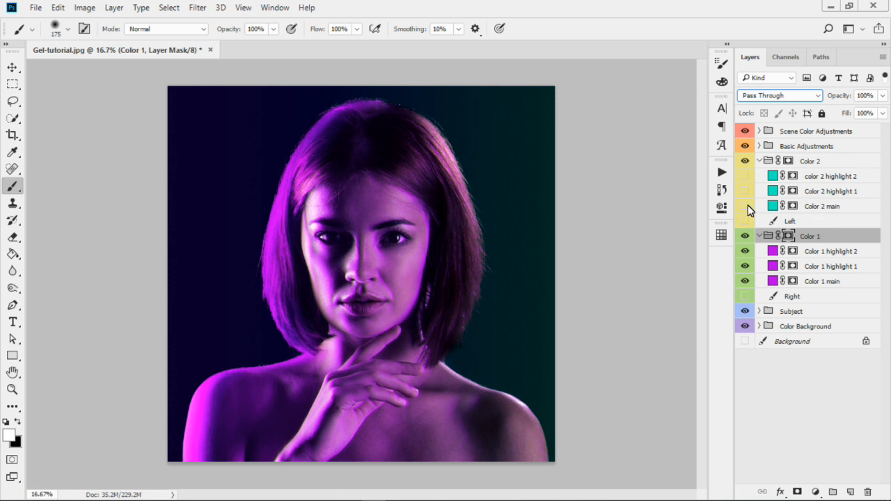
click(746, 207)
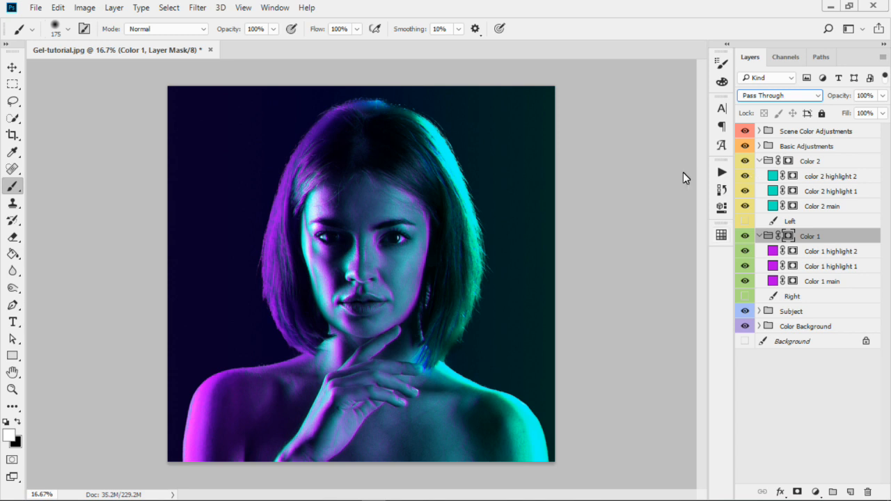
Hide color 2 highlight 2 and toggle Color 2 highlight 1 to compare its effect on the hair and shoulder edge
scroll(429, 303, up, 2)
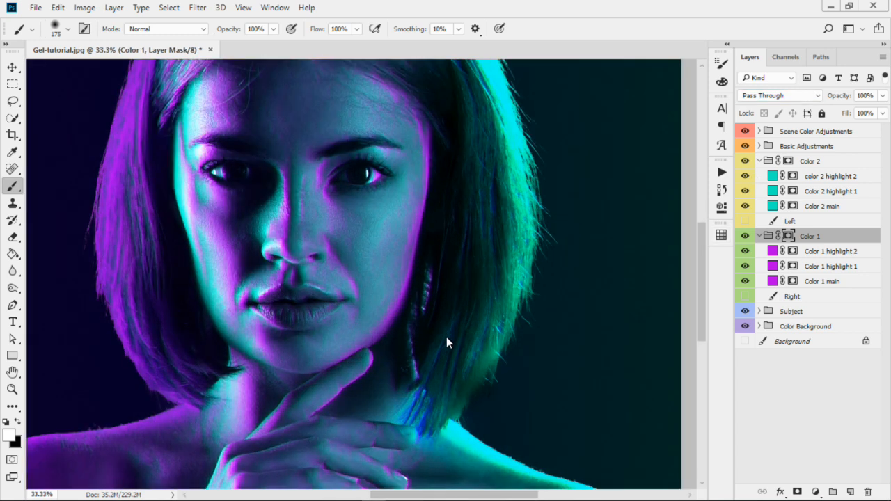
scroll(446, 337, up, 1)
drag(447, 337, 487, 201)
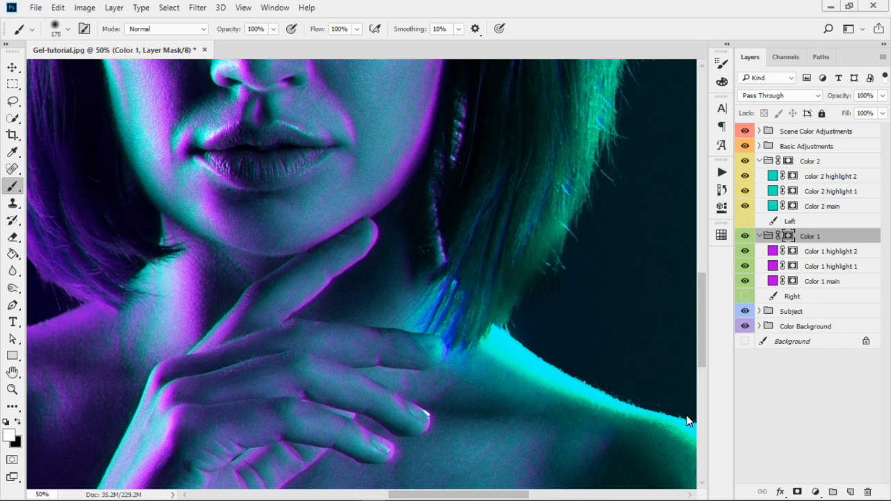
click(745, 176)
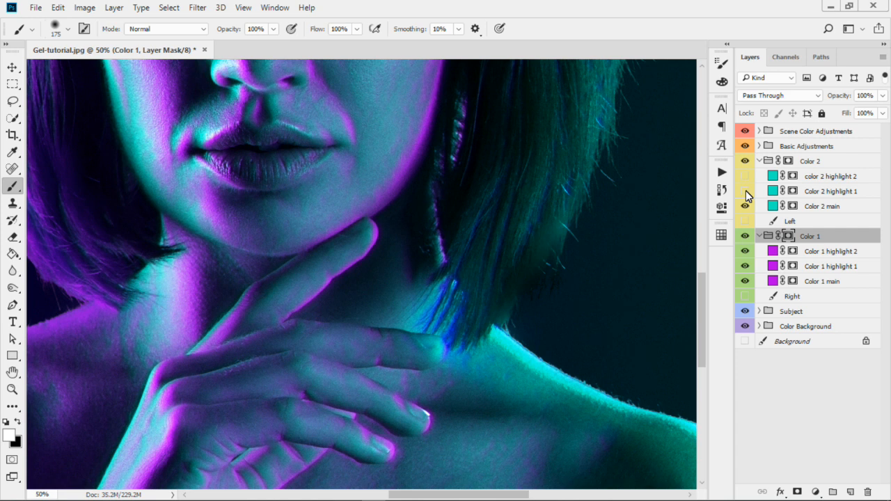
click(746, 191)
click(746, 191)
click(746, 191)
click(746, 191)
click(746, 191)
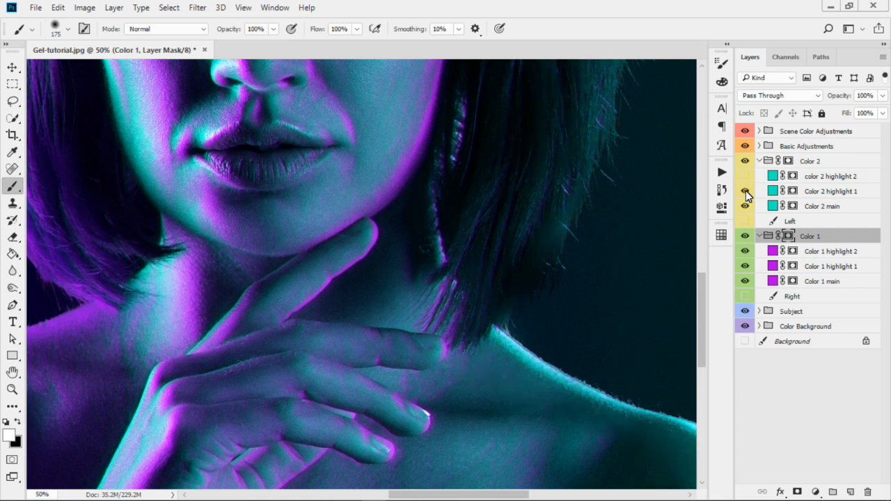
click(745, 190)
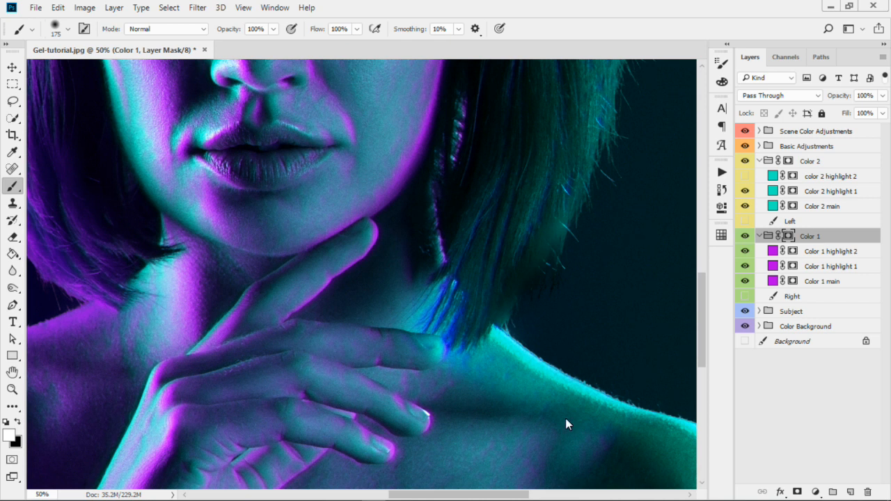
Toggle Color 2 highlight 1, and compare the hair and shoulder edge with color 2 highlight 2 shown and hidden, leaving both layers visible
click(744, 192)
click(744, 192)
click(744, 177)
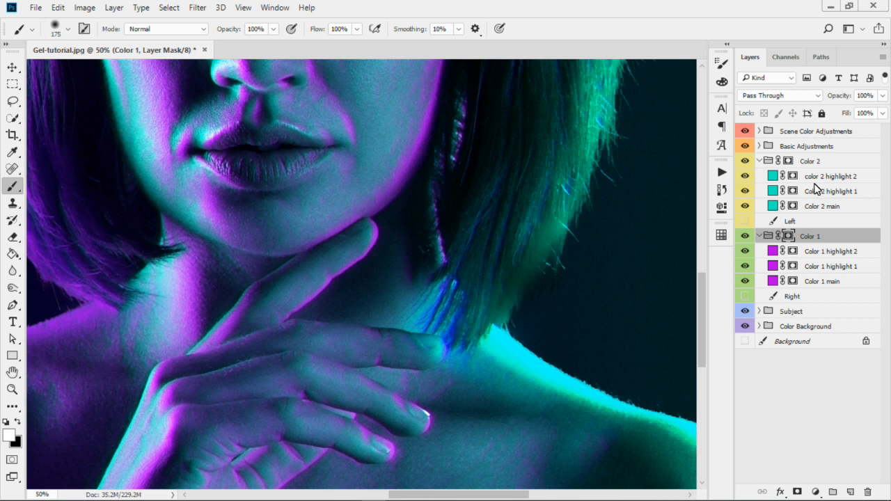
click(745, 177)
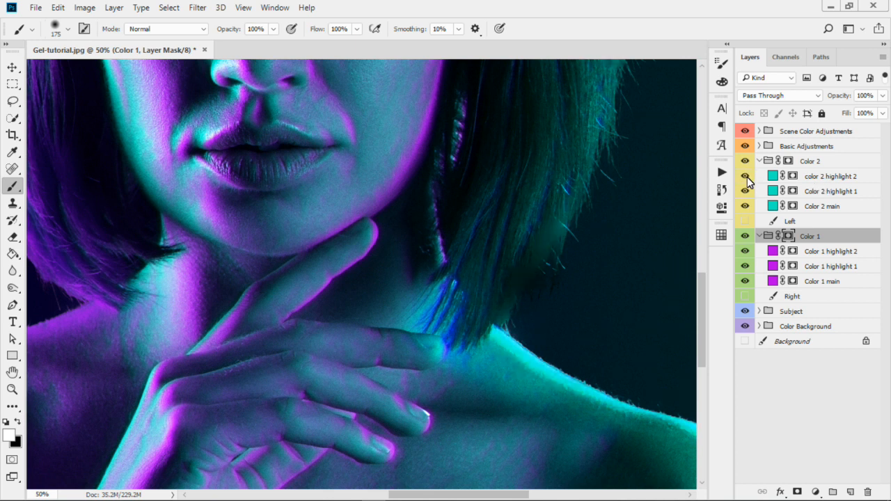
click(744, 176)
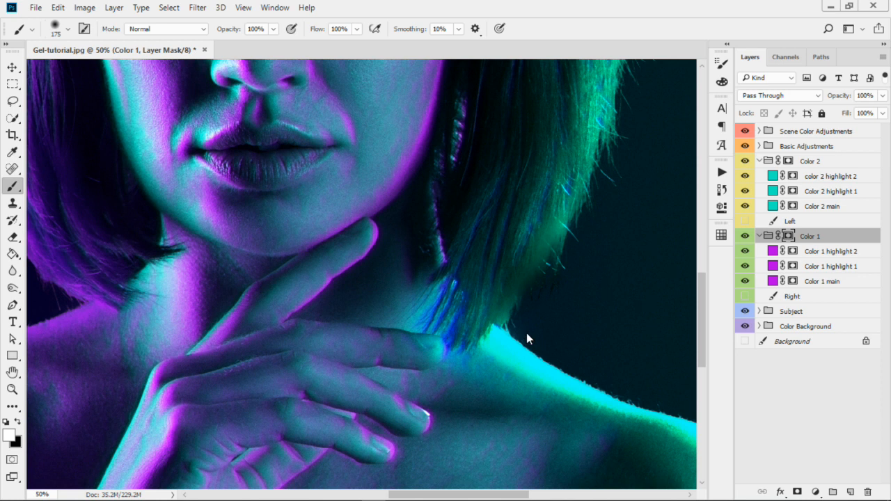
Try softening the color 2 highlight 2 layer mask with a Gaussian Blur radius of about 45.6 pixels
scroll(552, 356, down, 1)
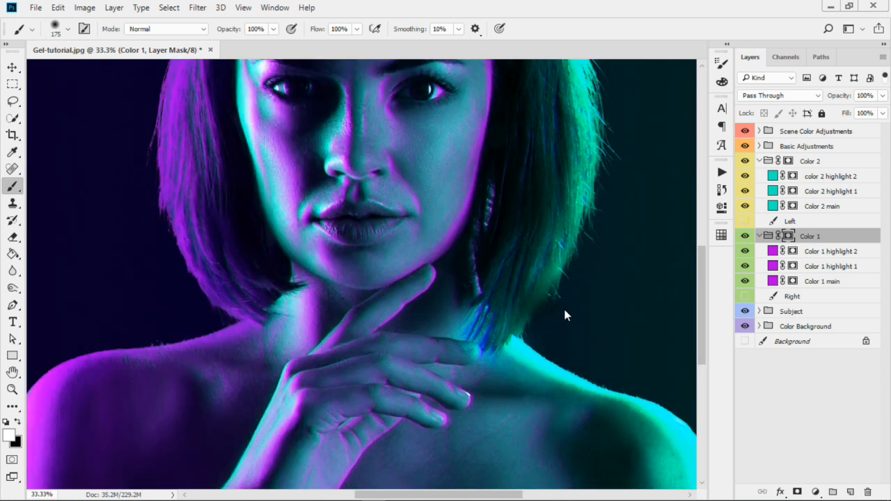
scroll(578, 278, down, 1)
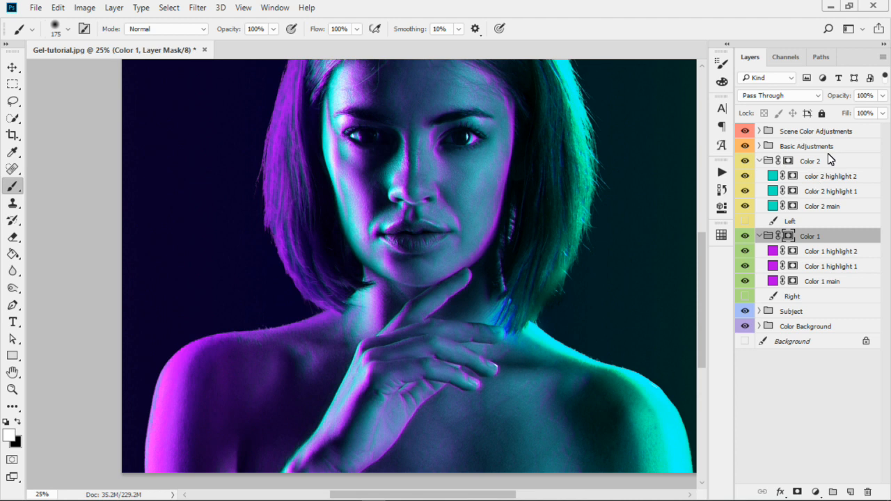
click(793, 179)
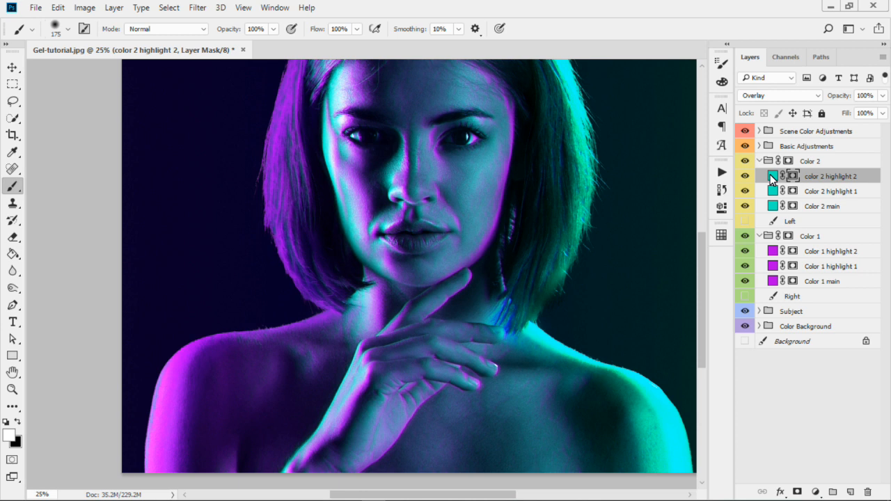
click(196, 9)
mouse_move(290, 156)
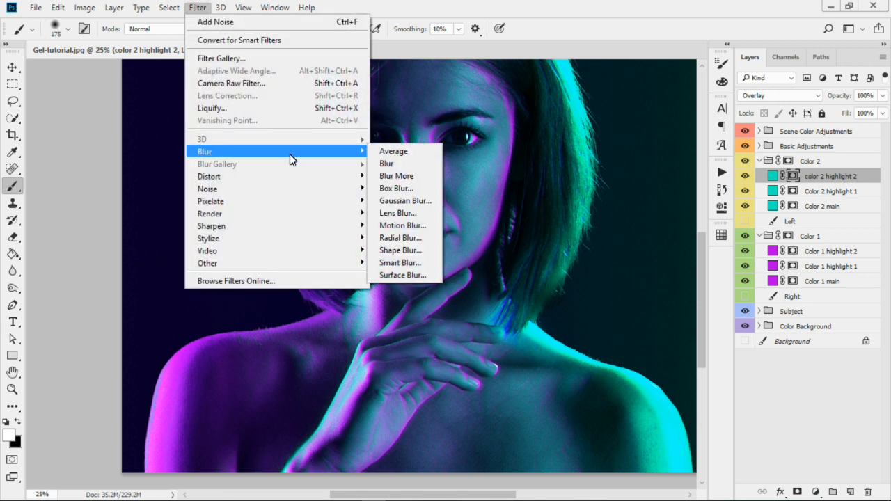
click(410, 202)
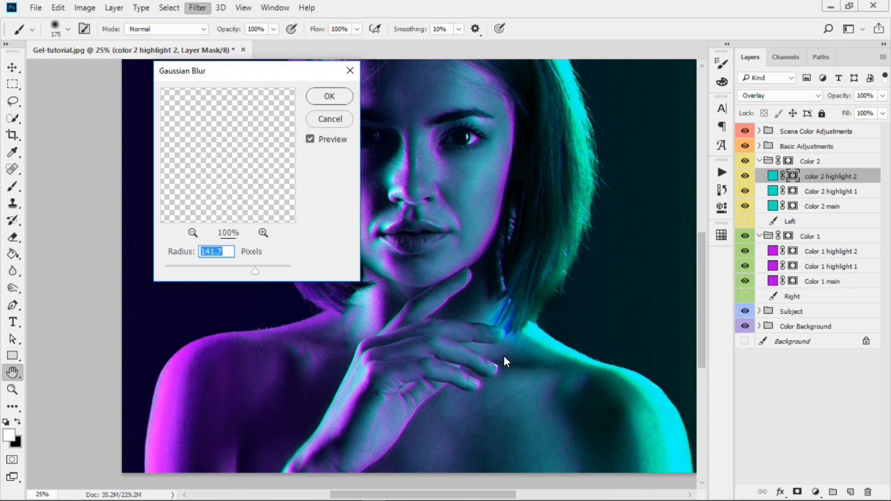
drag(255, 271, 230, 272)
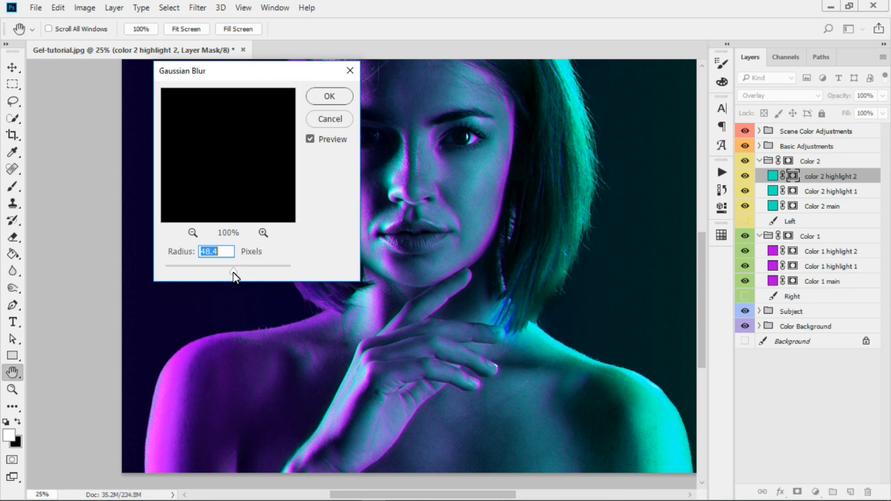
drag(234, 278, 227, 274)
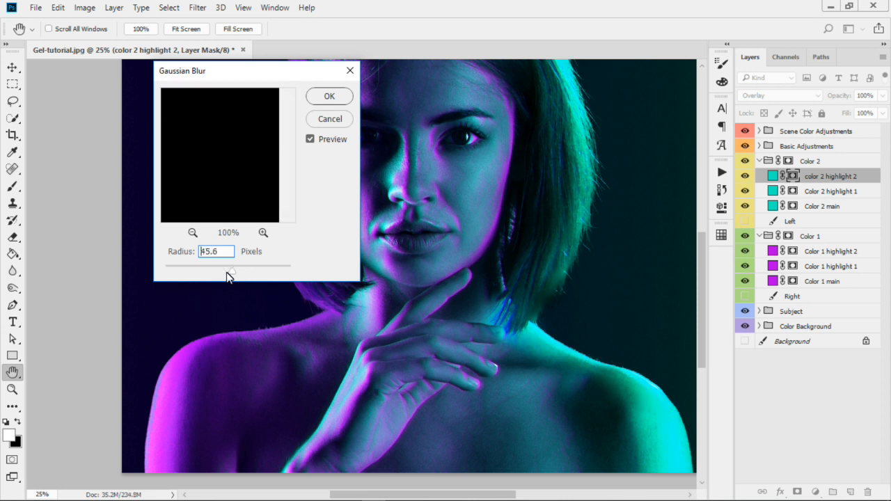
click(330, 119)
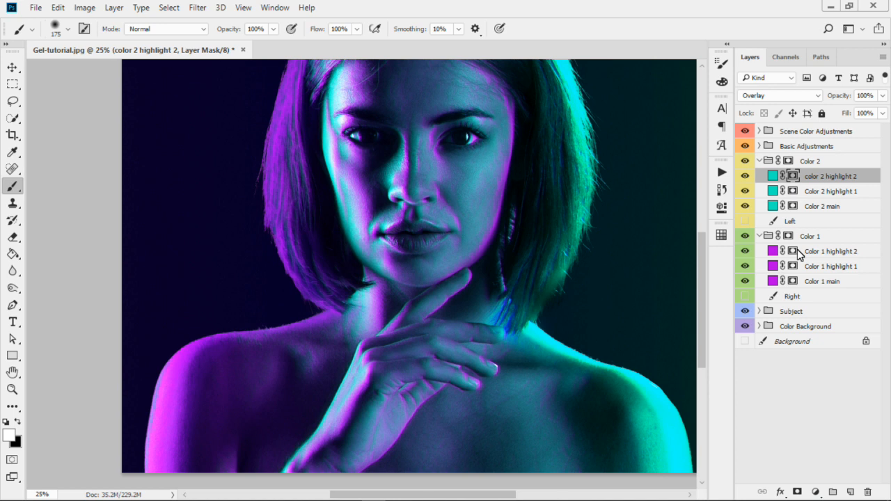
Compare the portrait with the Color 1 highlight 1 and Color 1 highlight 2 layers hidden and shown
click(743, 252)
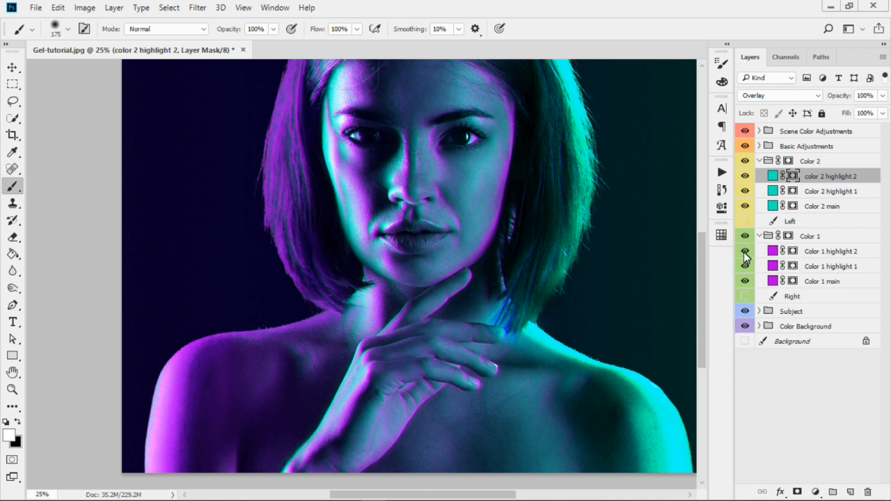
click(745, 266)
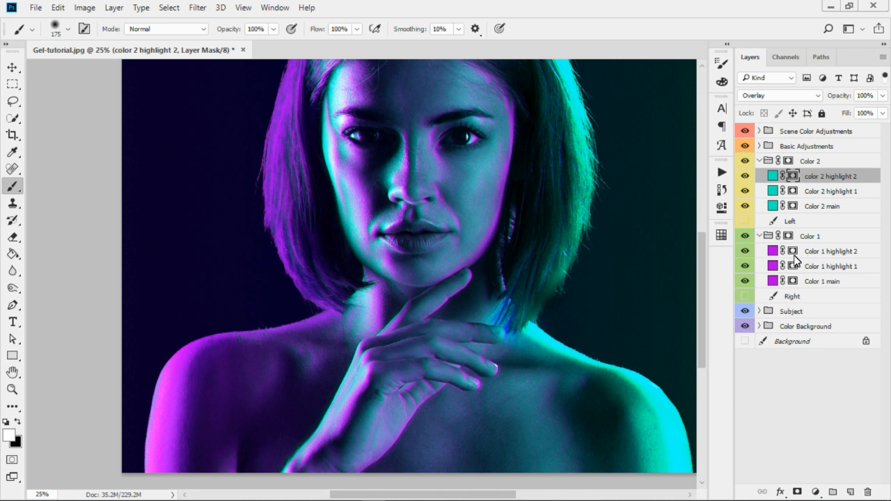
click(743, 252)
click(742, 267)
click(742, 266)
click(742, 252)
click(744, 253)
click(748, 265)
Select the Color 1 highlight 2 layer mask and look through the blur filters available for it
click(793, 253)
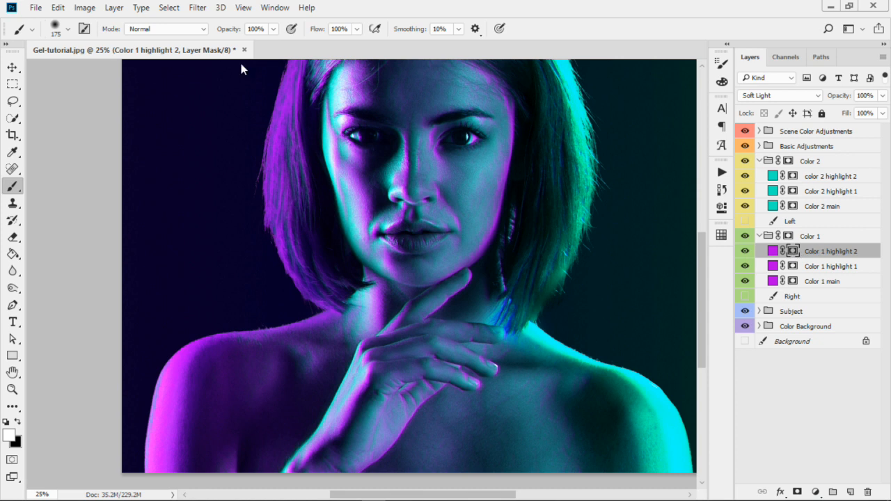
click(198, 8)
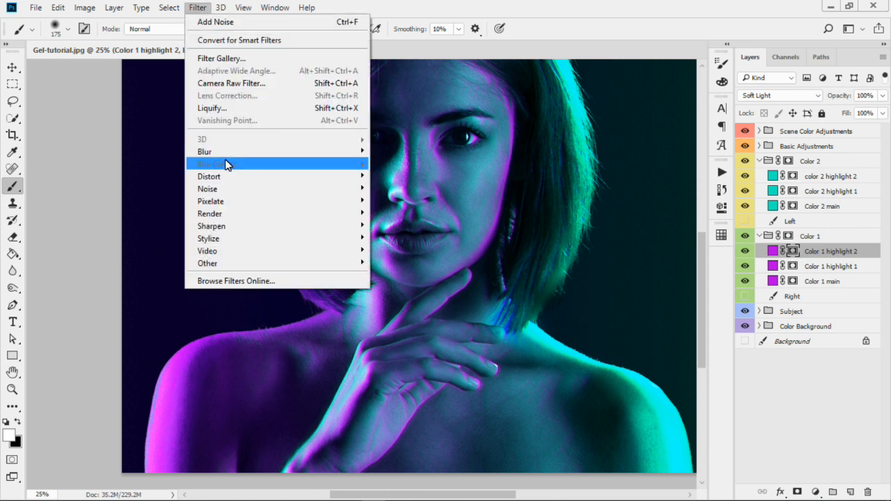
mouse_move(223, 151)
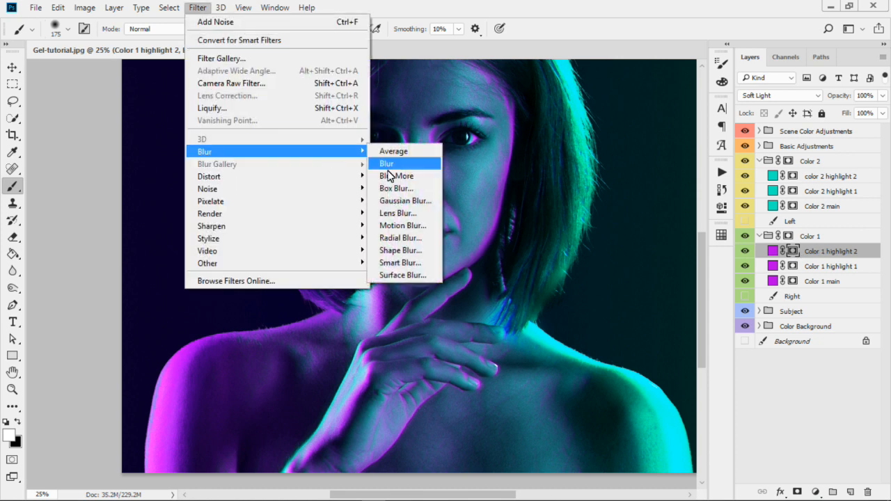
click(610, 36)
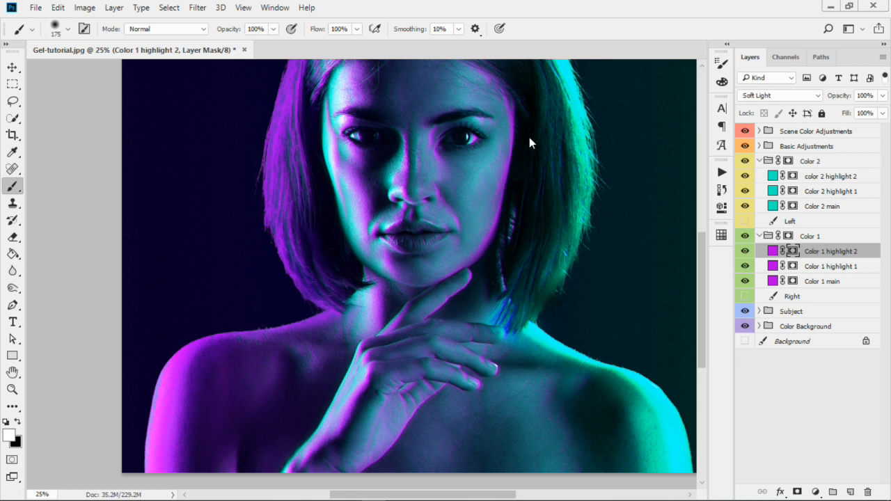
Select the Color 1 main layer and the Color 2 main mask, and examine the colour transitions on the face, neck and hand up close
scroll(438, 178, up, 1)
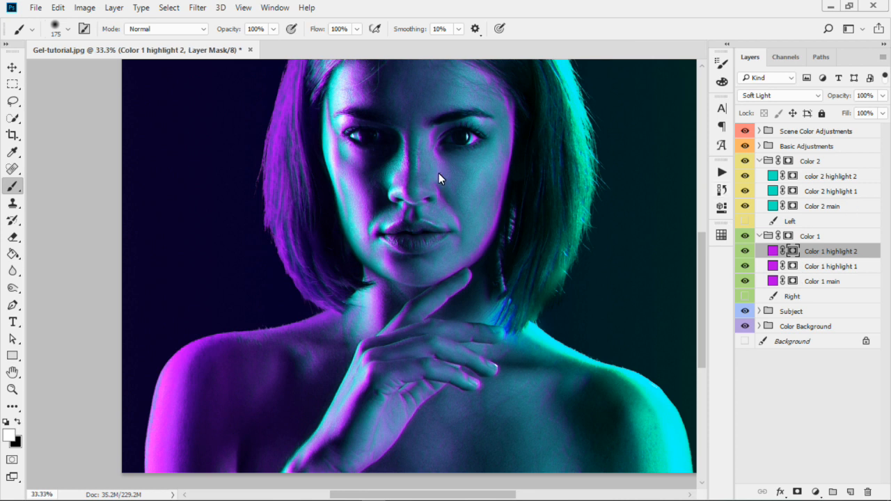
scroll(439, 178, up, 1)
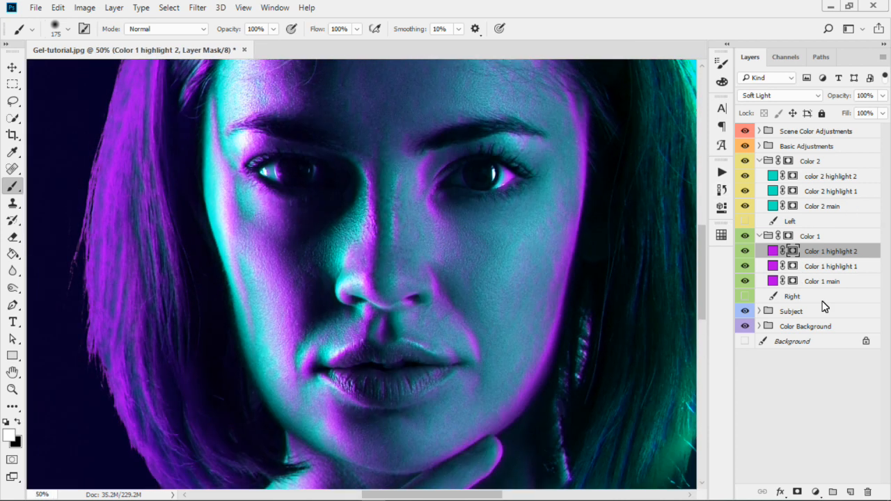
click(826, 282)
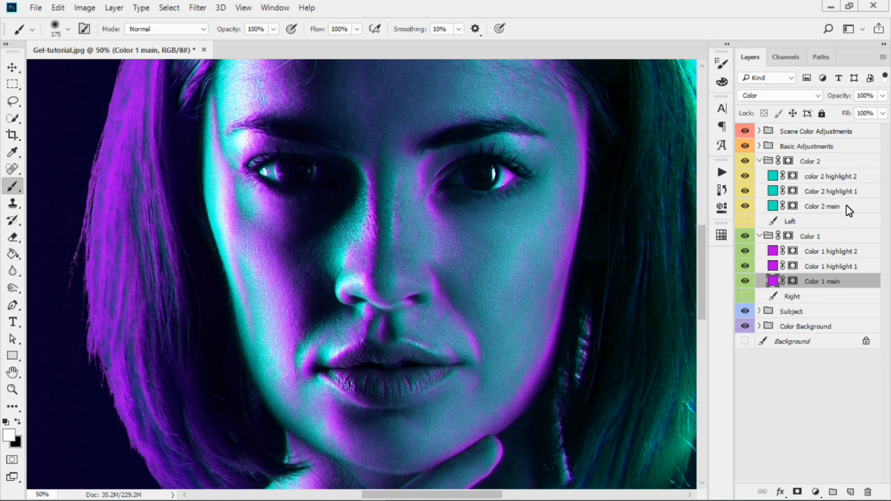
click(847, 208)
click(794, 206)
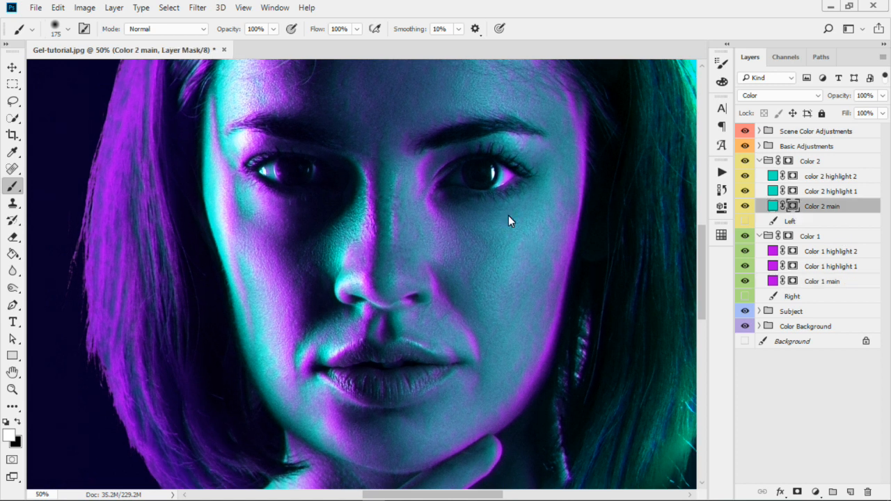
scroll(508, 220, down, 10)
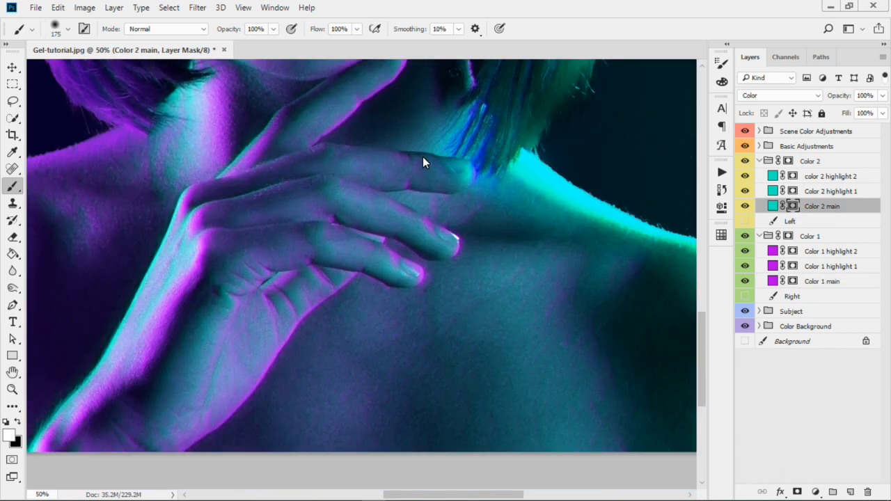
scroll(467, 234, up, 5)
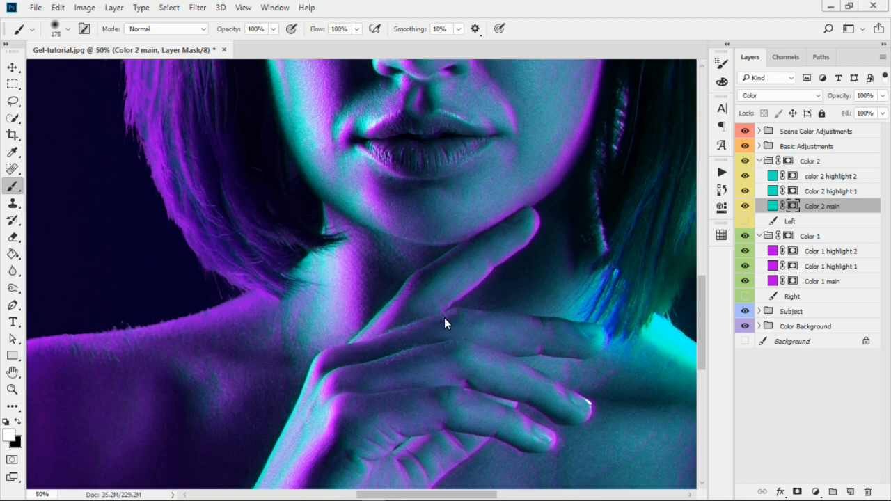
scroll(452, 306, up, 5)
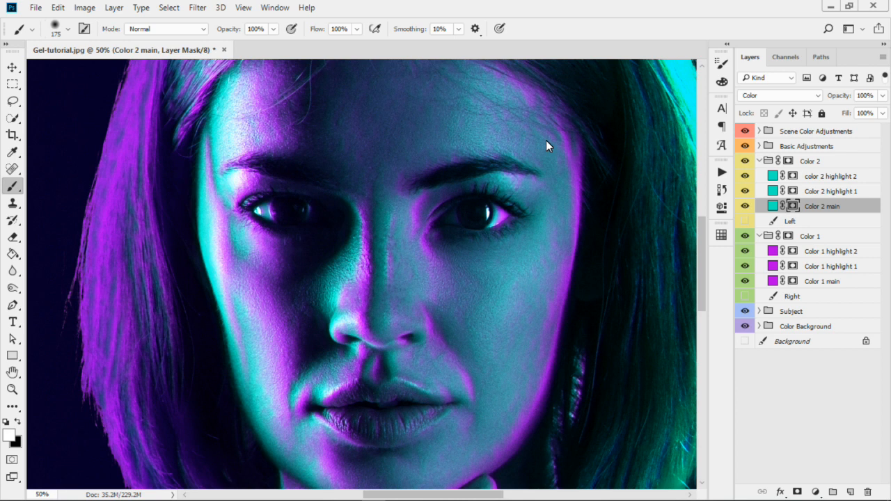
Try a Gaussian Blur on the Color 2 main layer mask, testing several radii and ending at 8.0 pixels
click(792, 281)
click(796, 205)
click(199, 10)
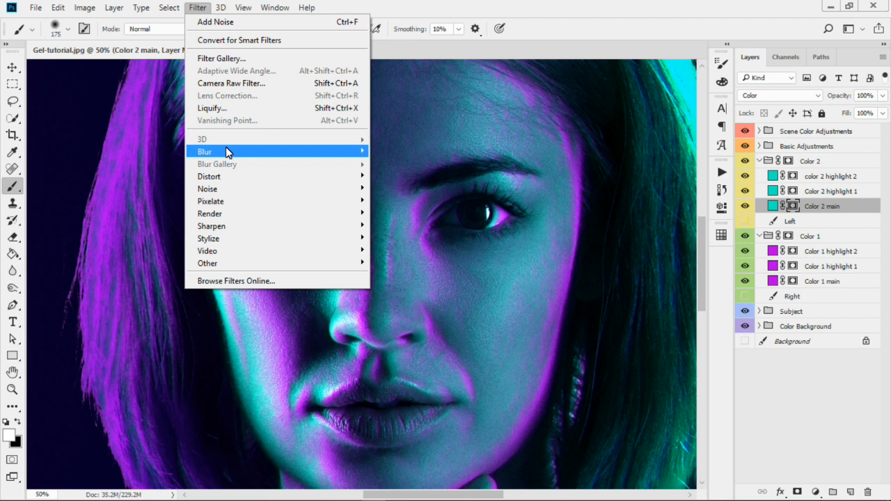
mouse_move(225, 151)
click(418, 201)
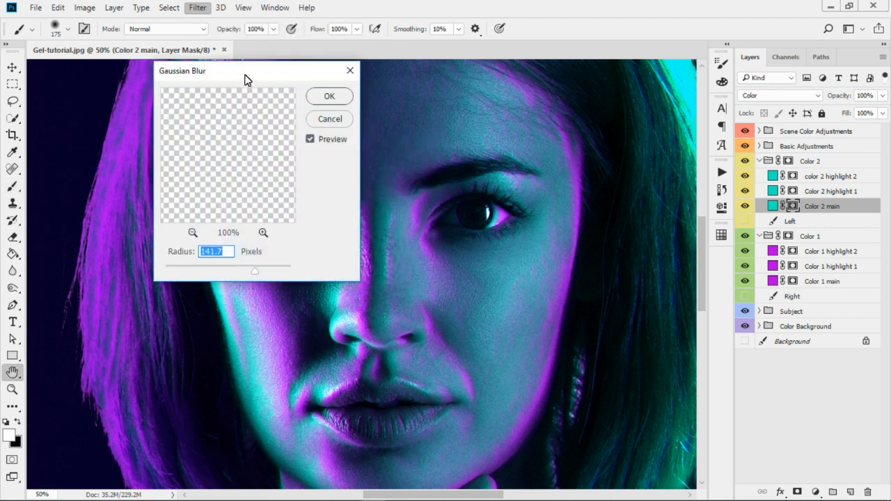
drag(245, 74, 173, 25)
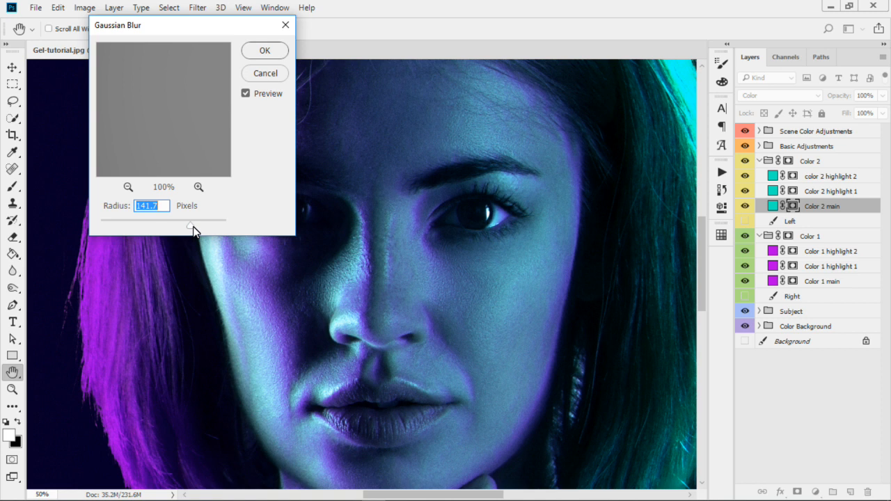
drag(193, 229, 123, 222)
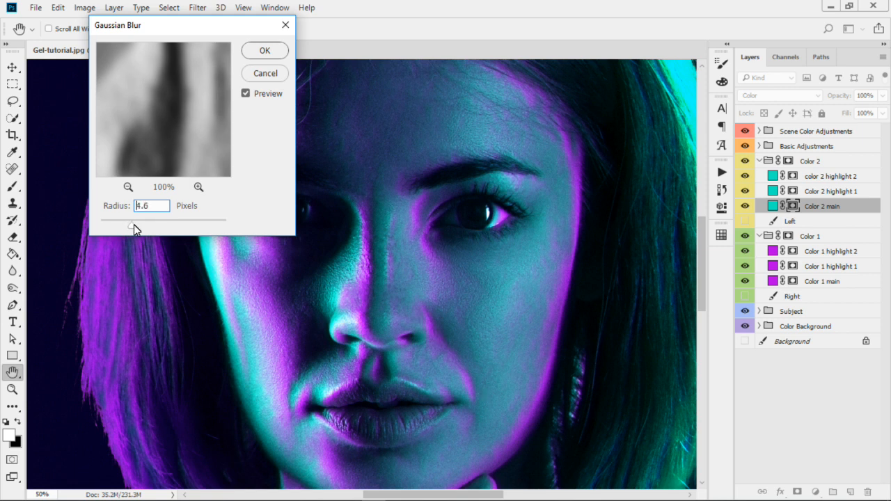
drag(133, 224, 154, 226)
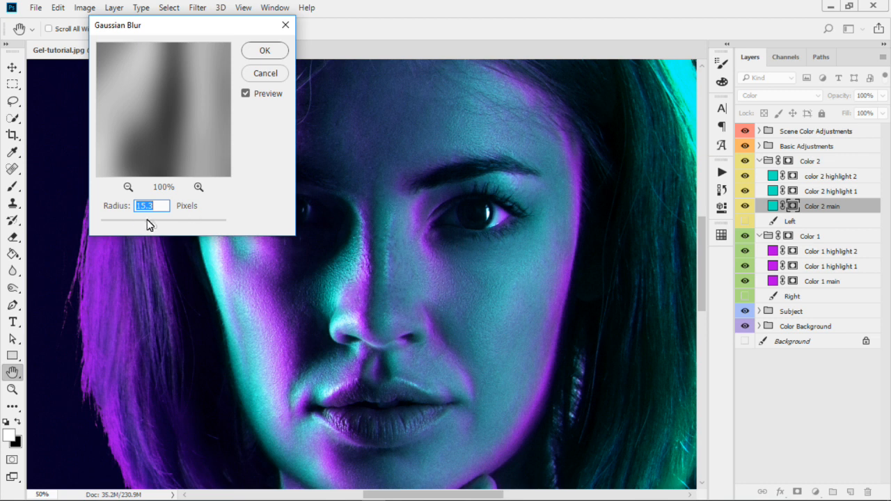
mouse_move(146, 225)
mouse_down()
mouse_move(152, 229)
mouse_move(144, 227)
mouse_up()
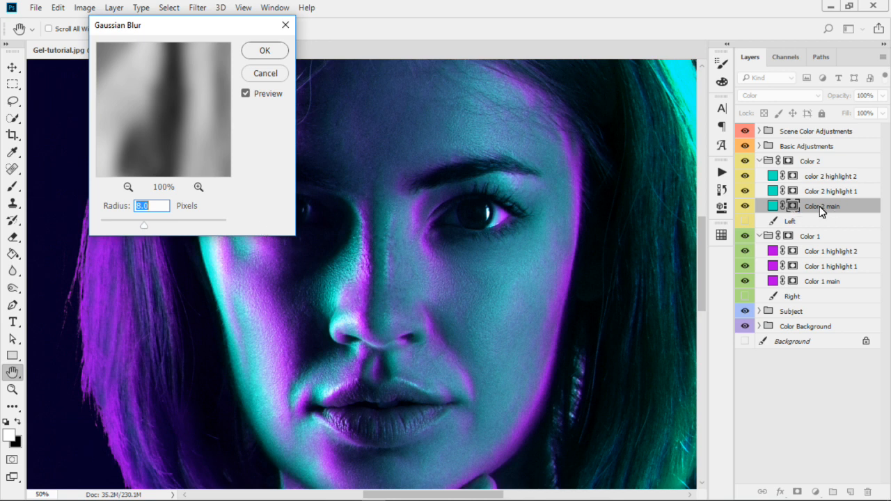
key(Return)
click(286, 27)
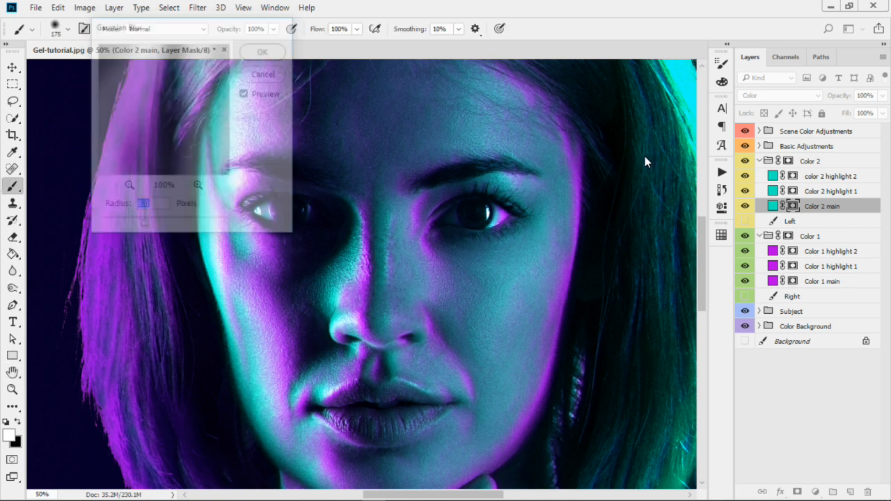
Select the Color 1 main layer mask and collapse the Color 2 and Color 1 groups
click(793, 280)
click(759, 160)
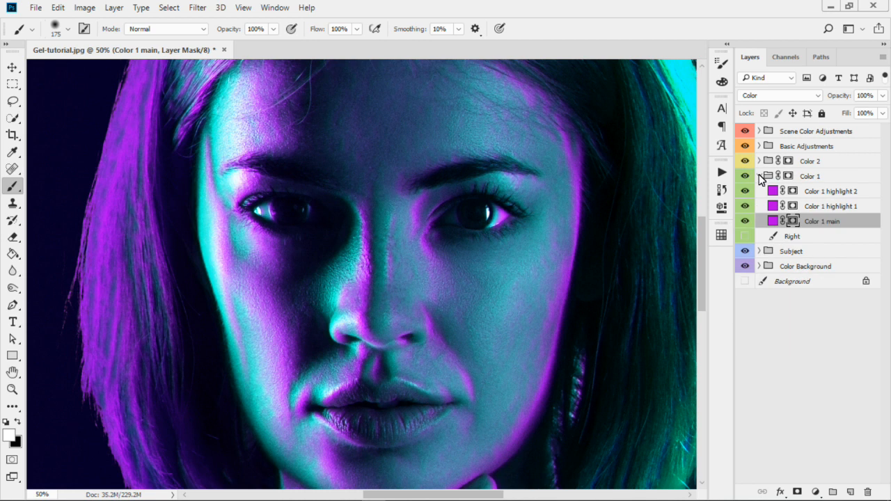
click(760, 176)
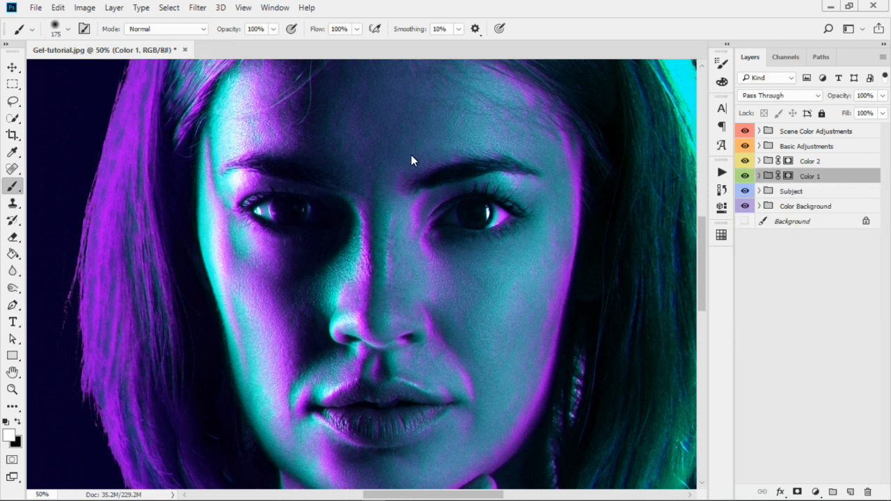
Try moving the Color 1 group above the Color 2 group in the layer stack
scroll(411, 155, down, 2)
drag(459, 178, 452, 224)
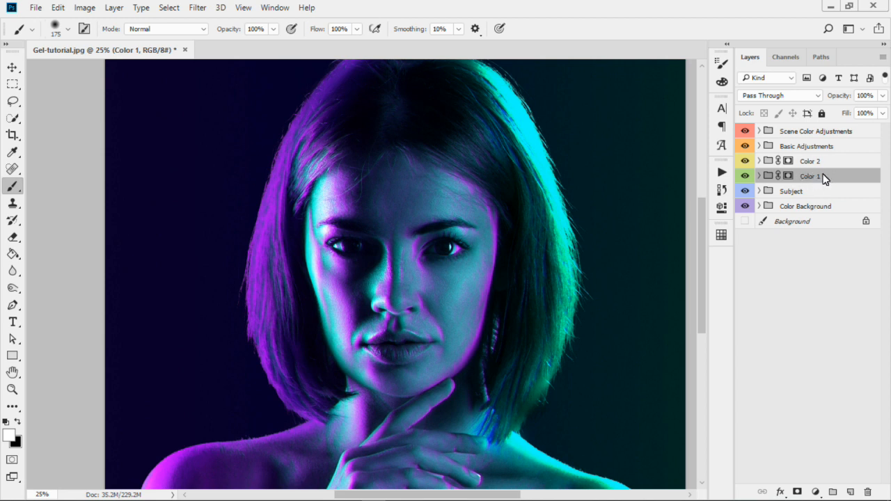
drag(822, 177, 824, 161)
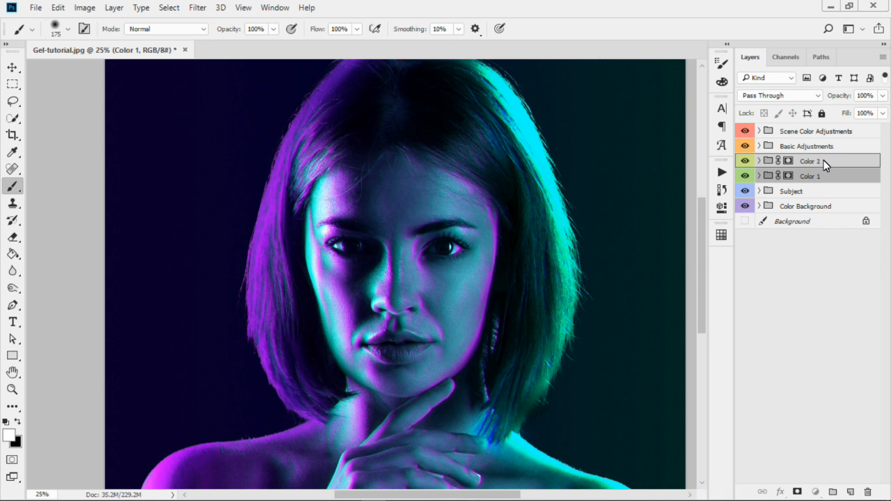
mouse_move(825, 164)
mouse_down()
mouse_move(823, 175)
mouse_move(821, 155)
mouse_up()
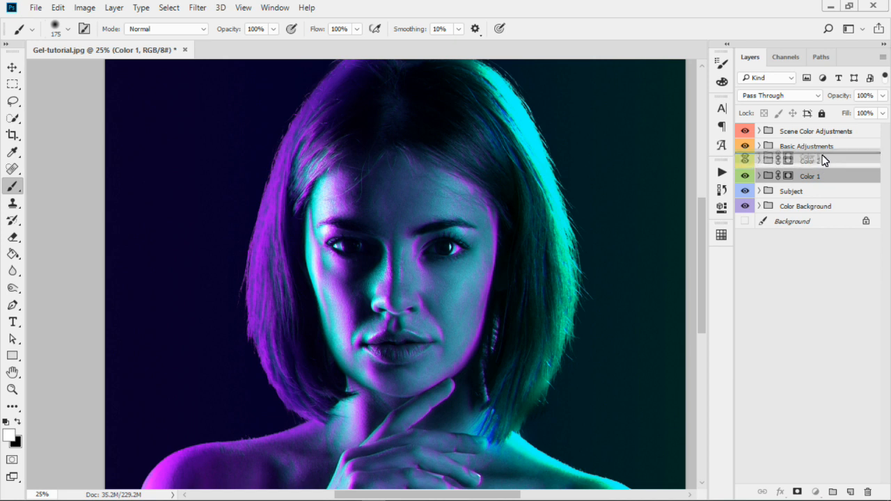
drag(823, 155, 823, 160)
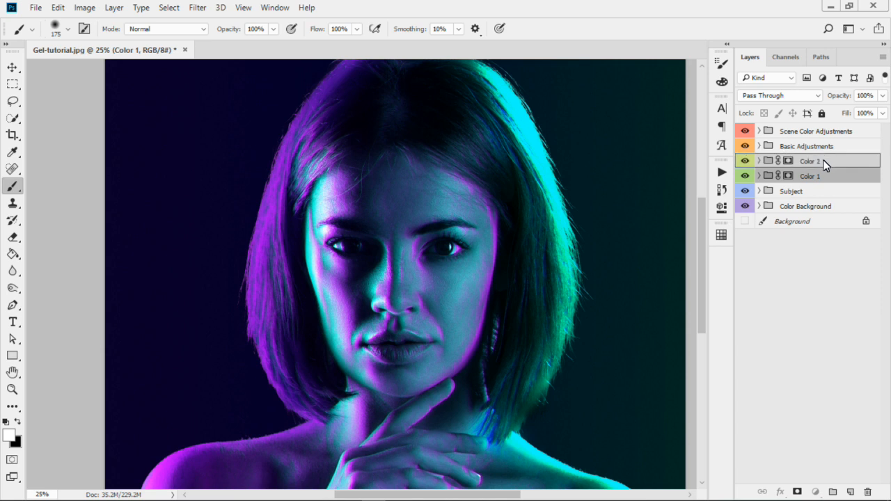
drag(824, 164, 825, 161)
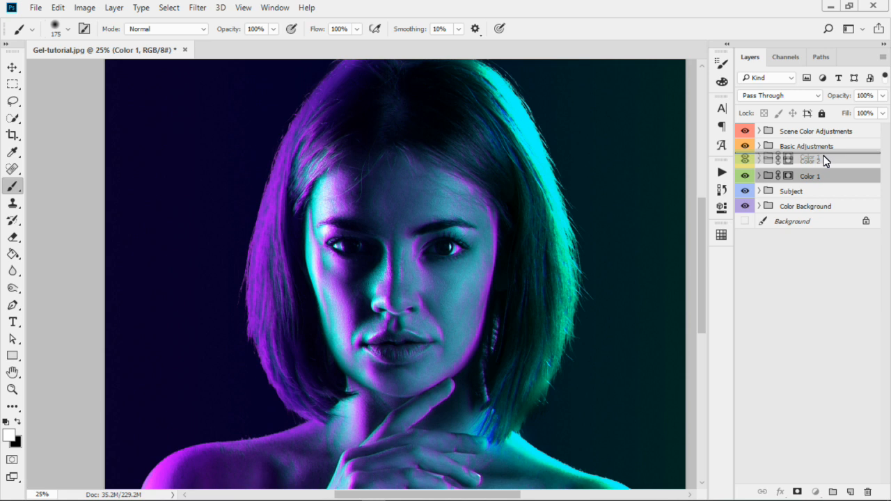
drag(826, 161, 822, 162)
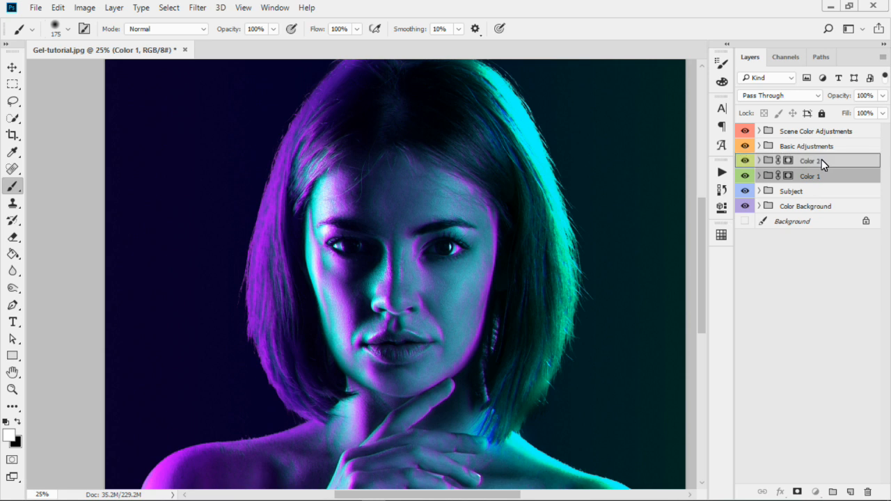
drag(821, 160, 819, 154)
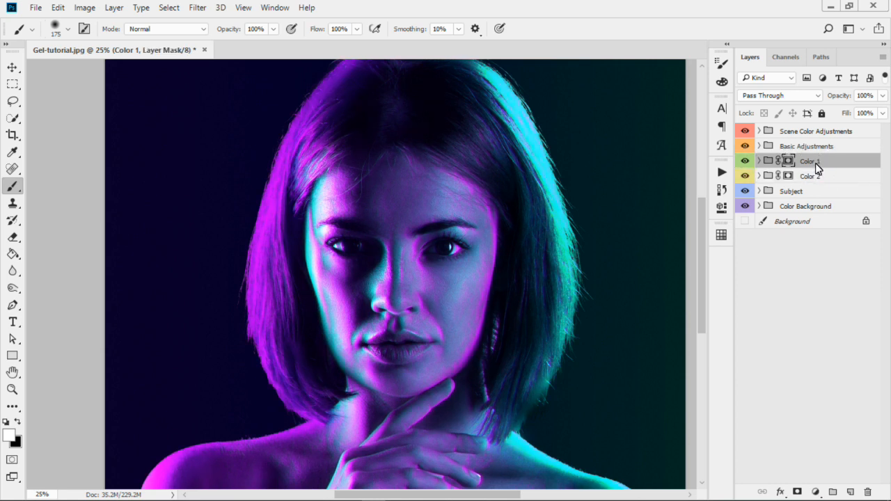
key(ctrl+z)
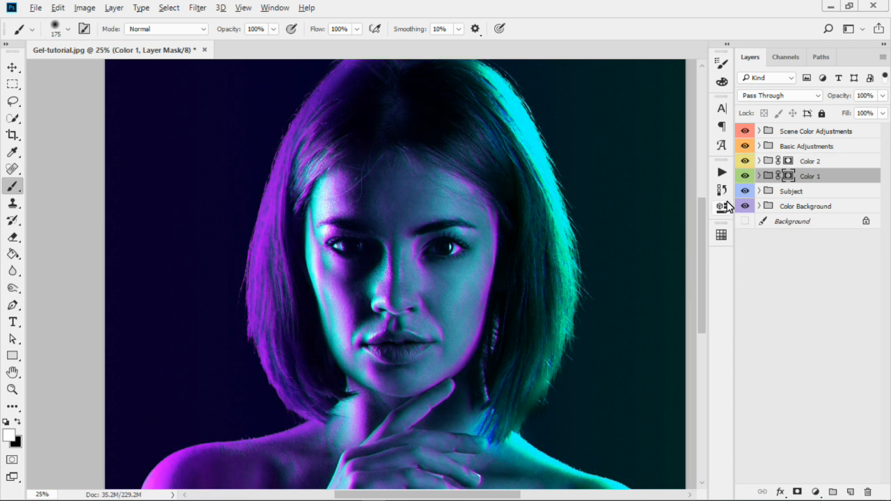
Deselect all layers and compare the portrait with the Color 1 and Color 2 groups swapped and in their original order
shift+click(828, 207)
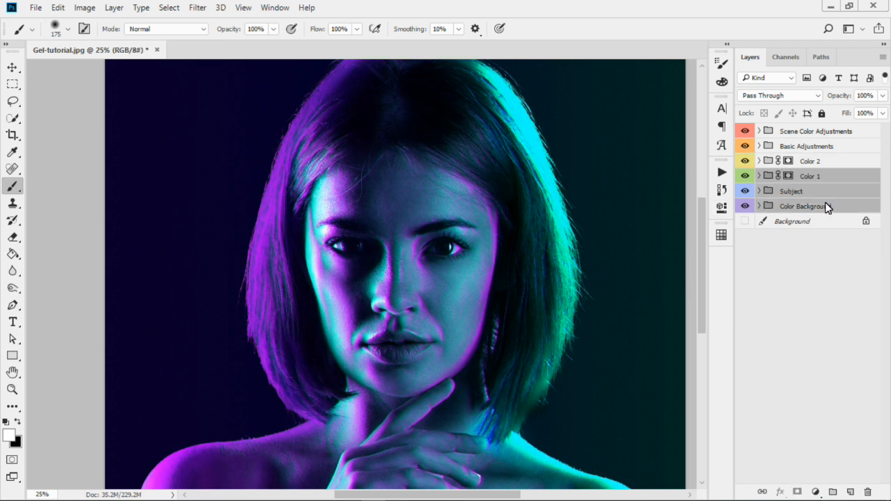
click(828, 239)
key(ctrl+shift+z)
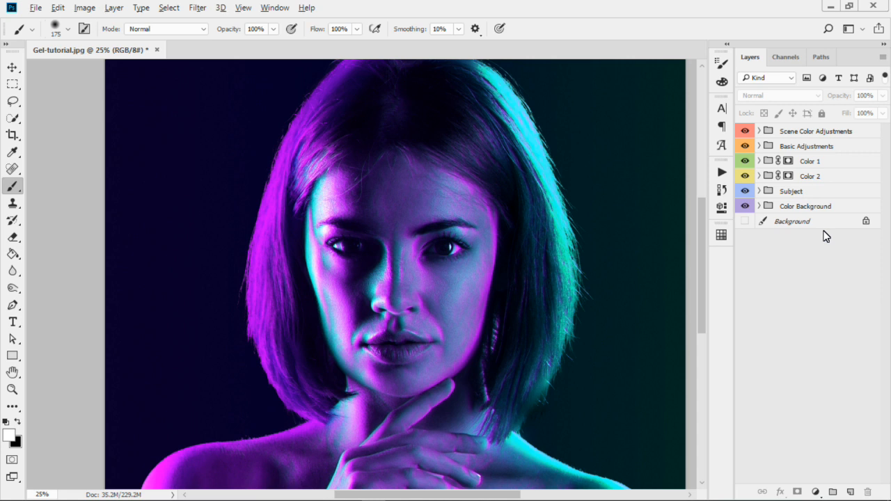
key(ctrl+z)
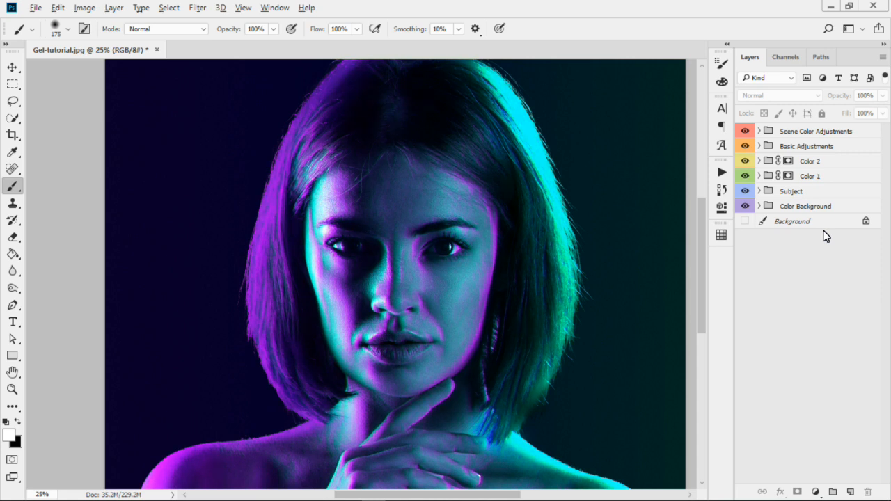
Expand the Color 1 and Color 2 groups and set the Color 2 main fill to orange #e99900
click(759, 176)
click(760, 161)
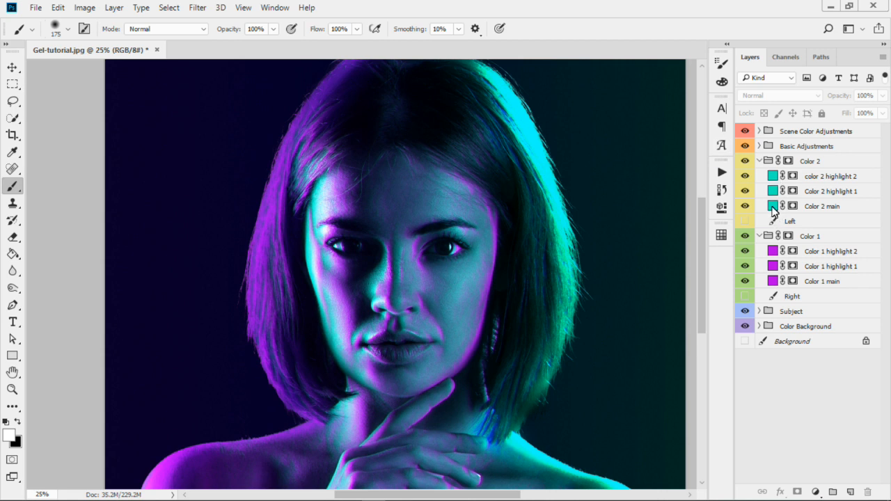
click(773, 207)
click(773, 191)
click(773, 177)
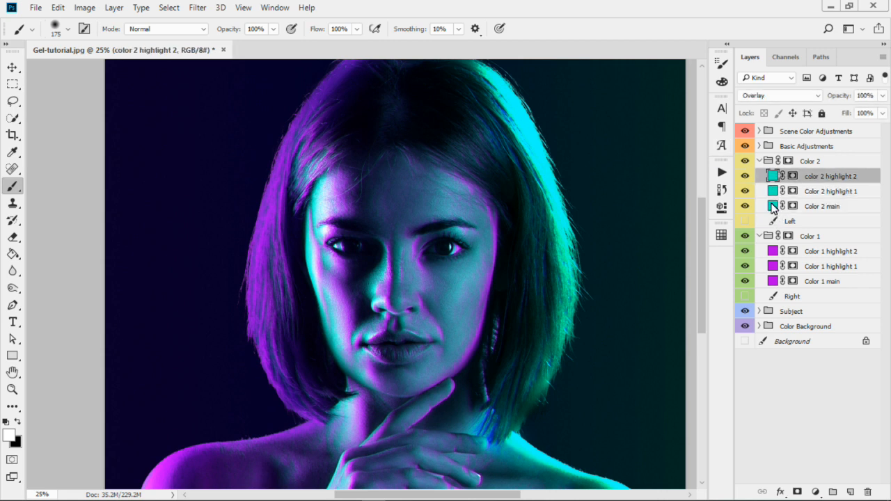
click(773, 209)
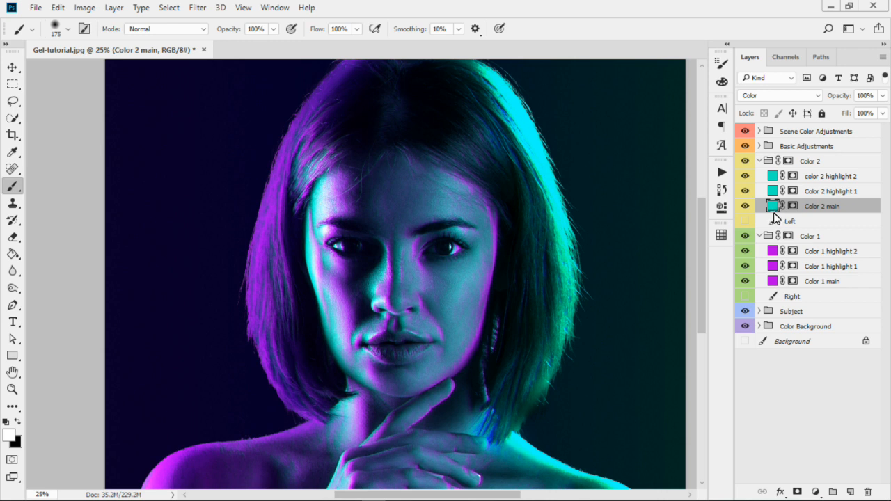
key(i)
double_click(751, 208)
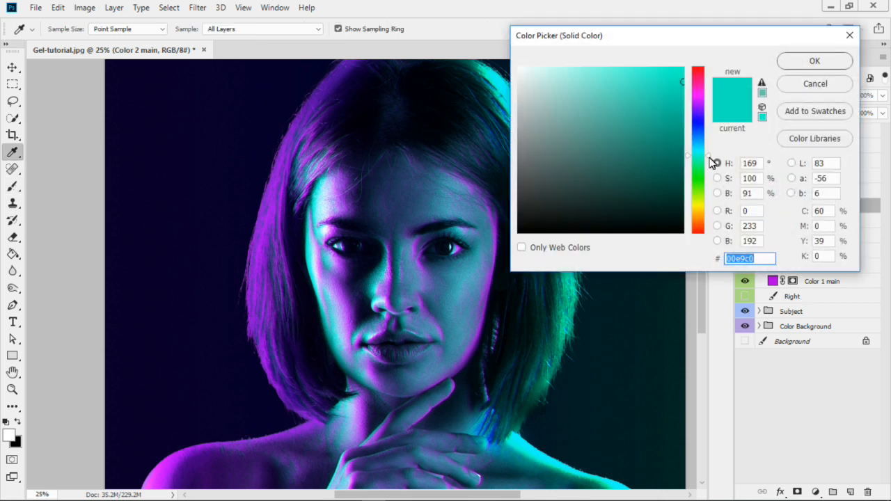
drag(705, 162, 686, 211)
drag(669, 164, 688, 61)
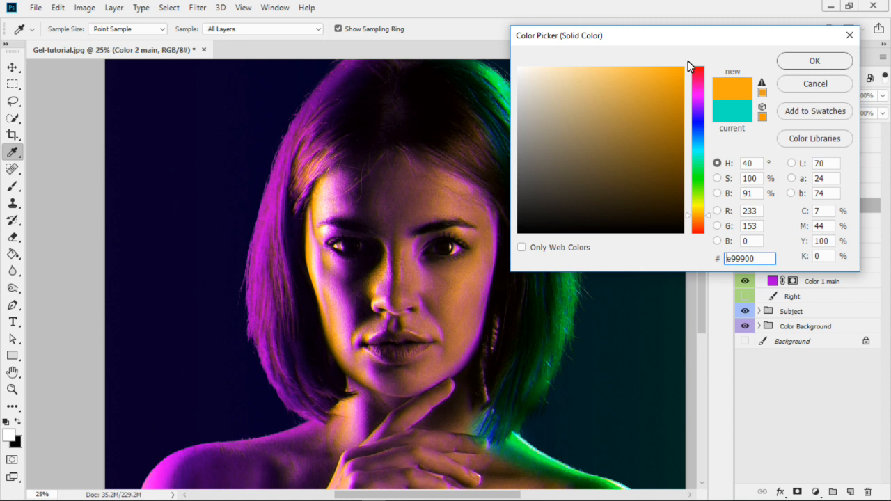
click(808, 67)
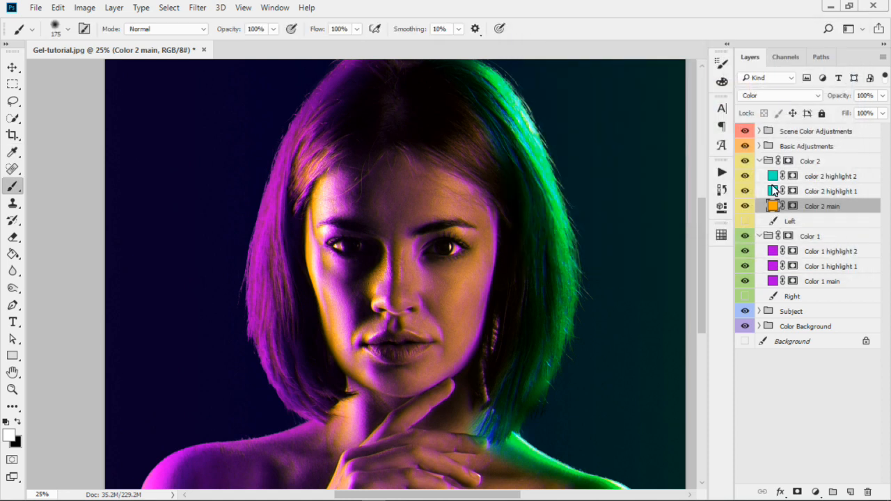
Change the Color 2 highlight 1 fill to a yellowish orange, keeping its saturation and brightness
click(773, 192)
double_click(773, 191)
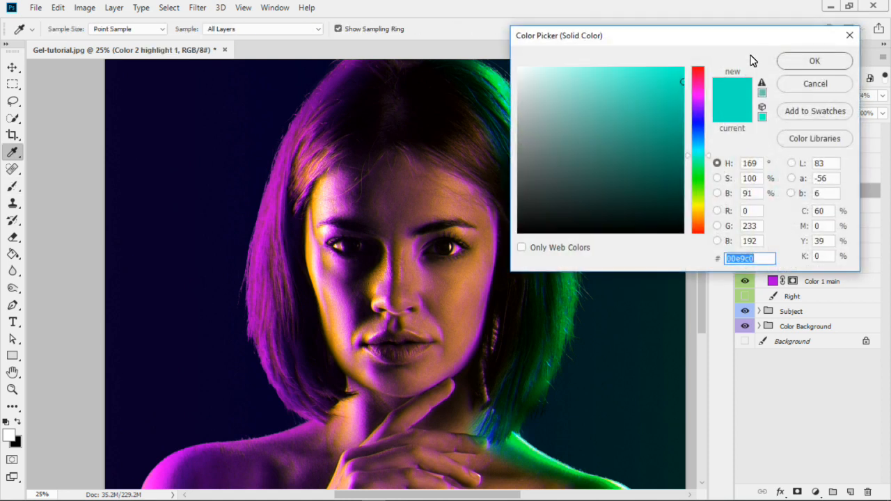
drag(702, 154, 702, 210)
click(780, 62)
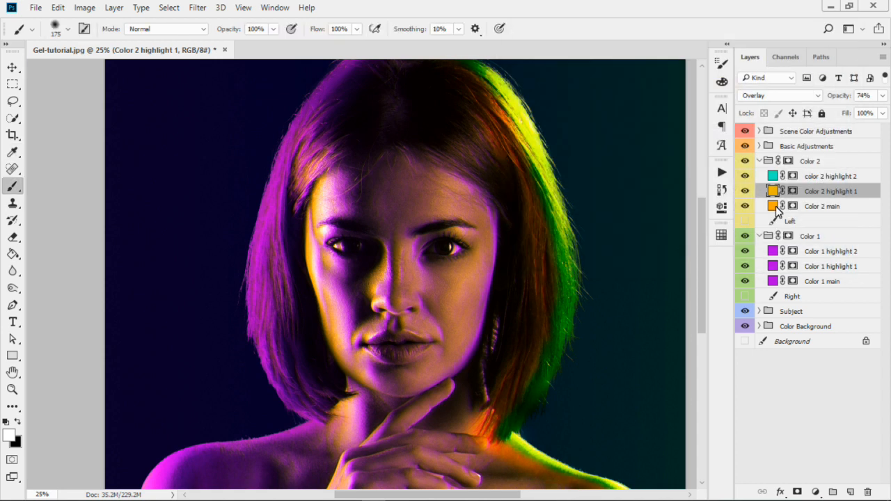
Set the color 2 highlight 2 fill to yellow #e9d600
double_click(775, 178)
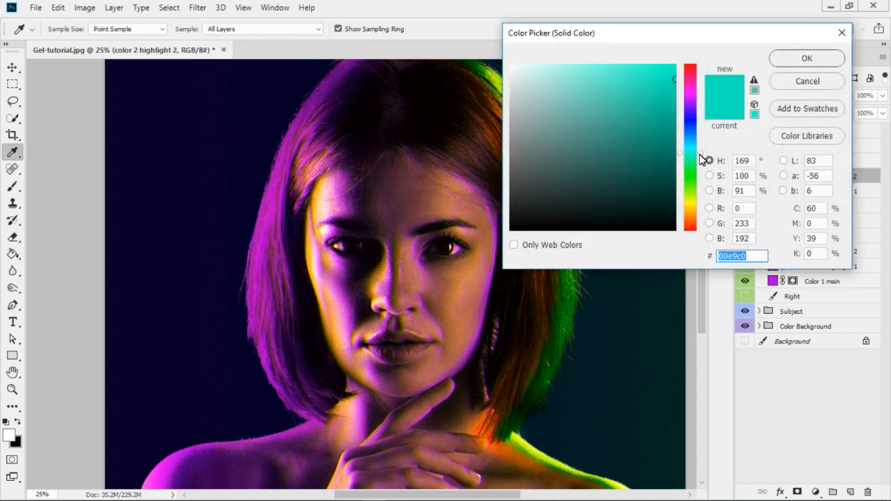
drag(700, 160, 704, 206)
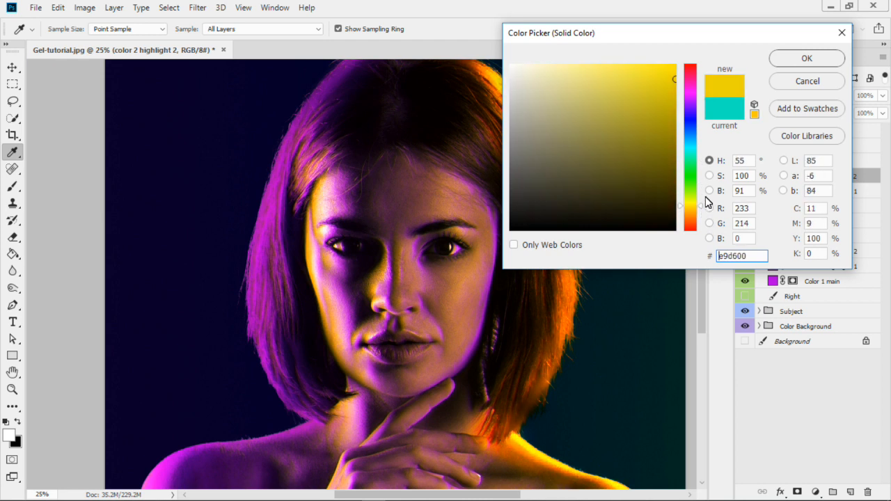
click(778, 64)
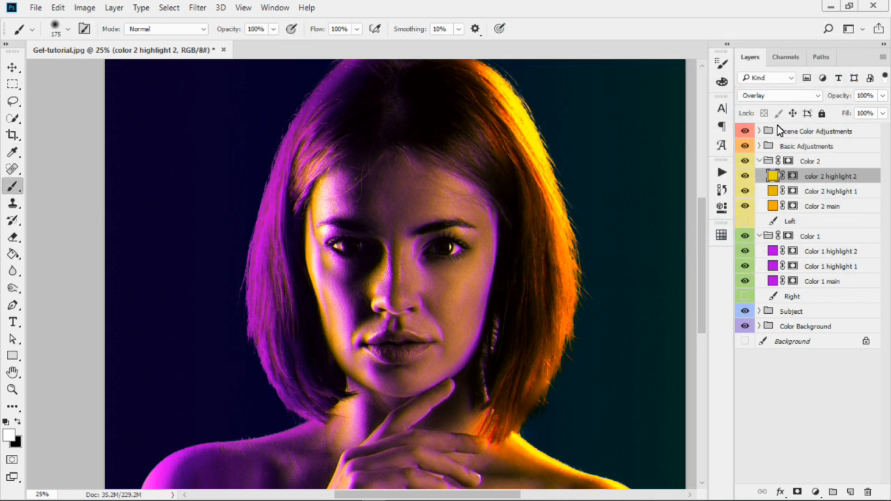
Try cyan #00e3db as the fill colour of the Color 1 main layer
click(774, 280)
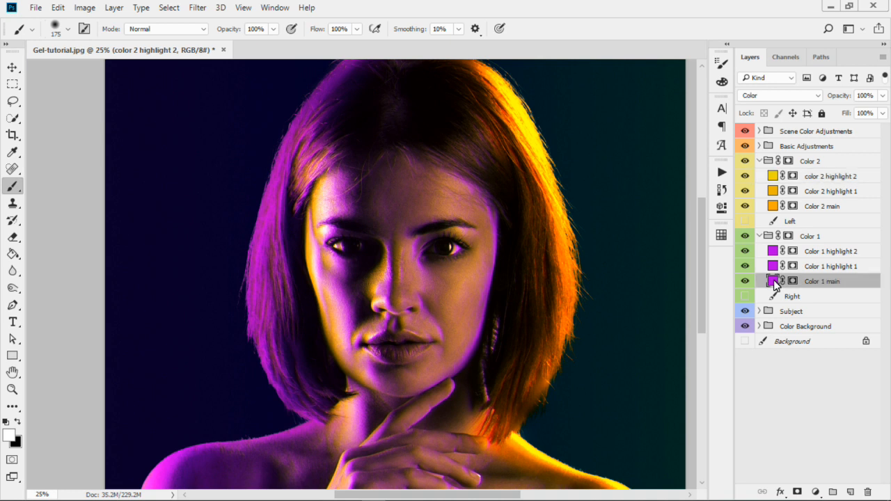
double_click(775, 281)
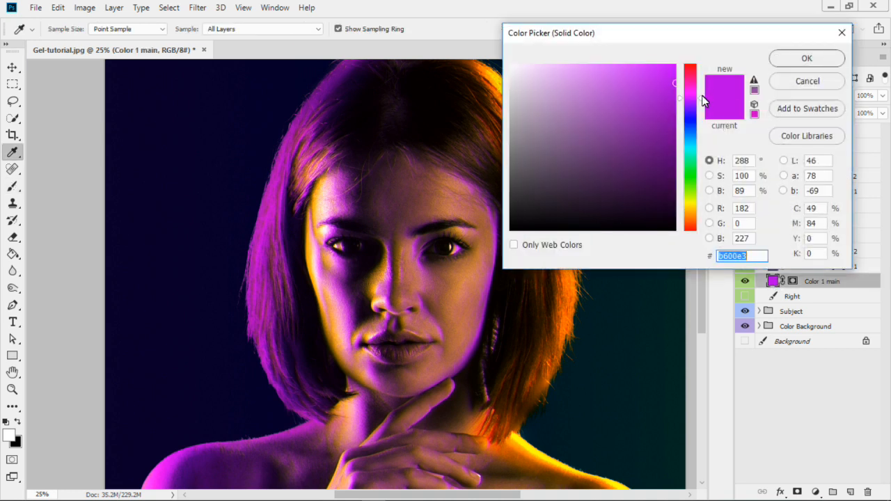
drag(700, 97, 692, 149)
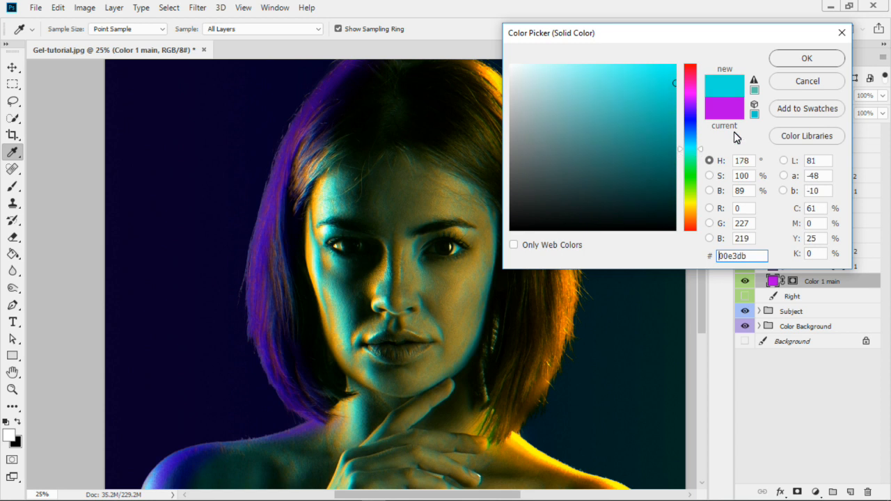
click(801, 81)
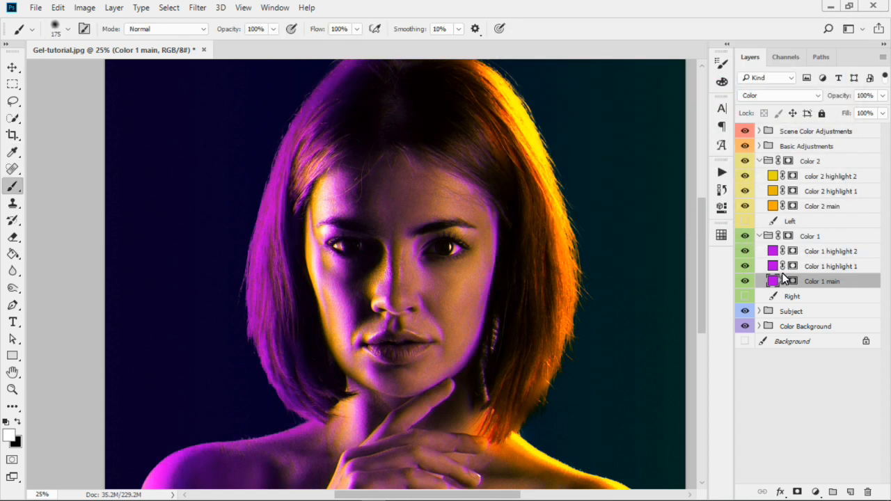
Collapse the Color 1 and Color 2 groups, leaving the Color 2 group's layer mask selected
click(759, 236)
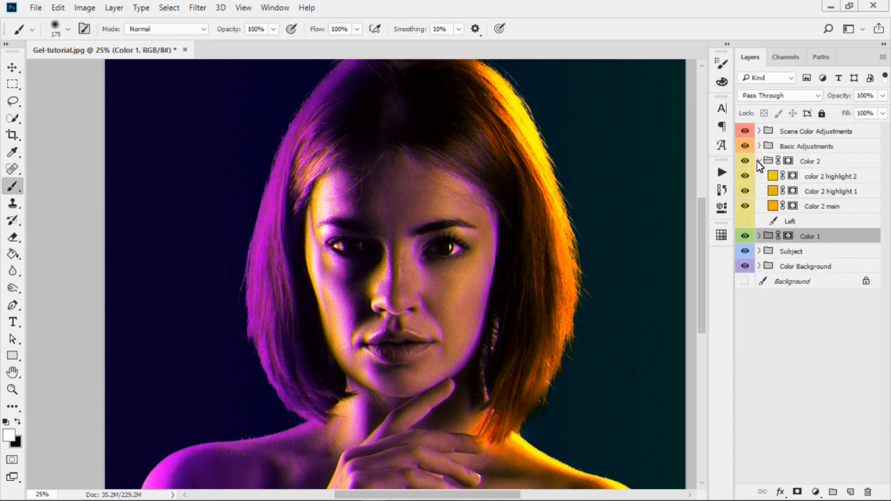
click(762, 166)
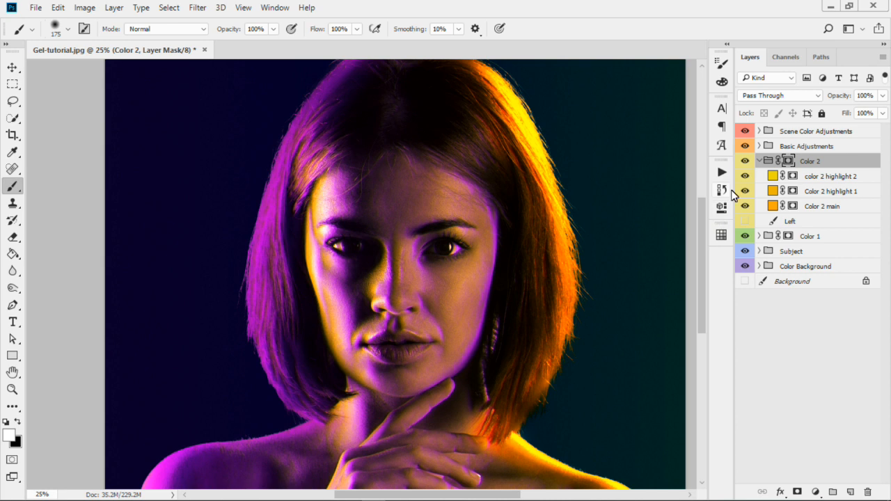
click(760, 161)
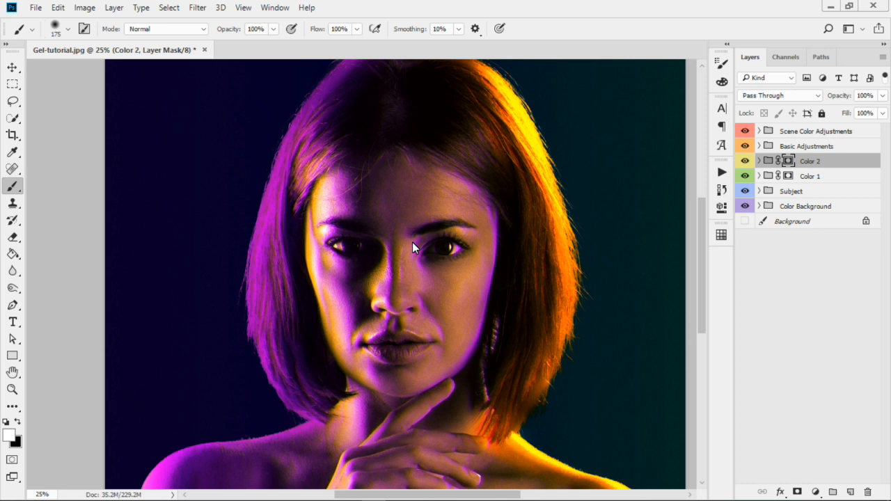
Switch back and forth between the Color 1 and Color 2 group masks, ending on the Color 2 mask
click(790, 174)
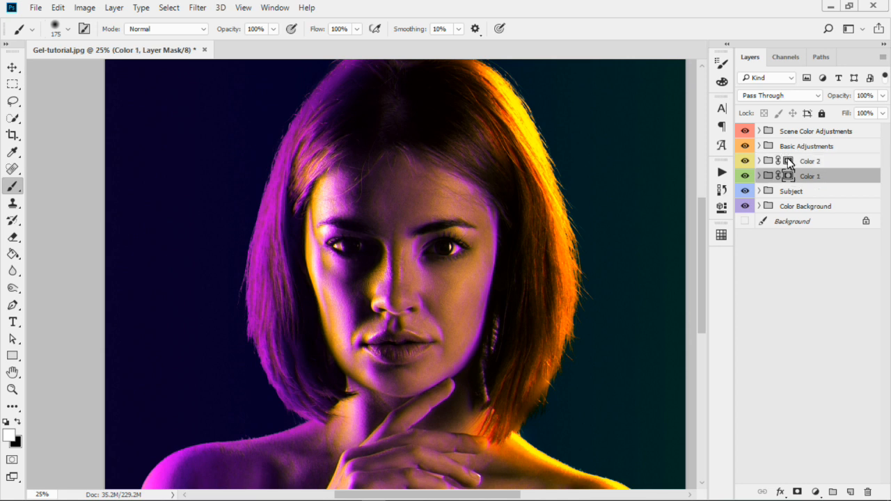
click(788, 164)
click(788, 175)
click(788, 163)
click(788, 175)
click(789, 164)
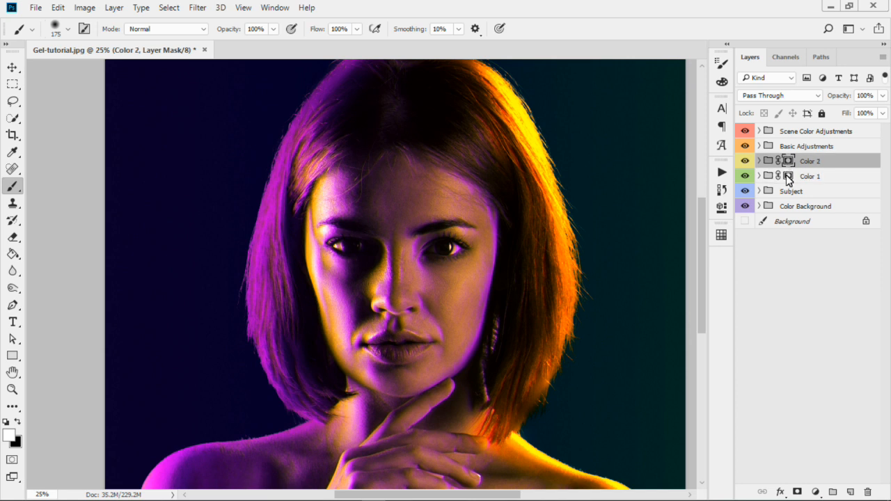
click(788, 175)
click(789, 165)
Cycle through the Pencil, Color Replacement and Mixer Brush tools and return to the Brush tool
key(shift+b)
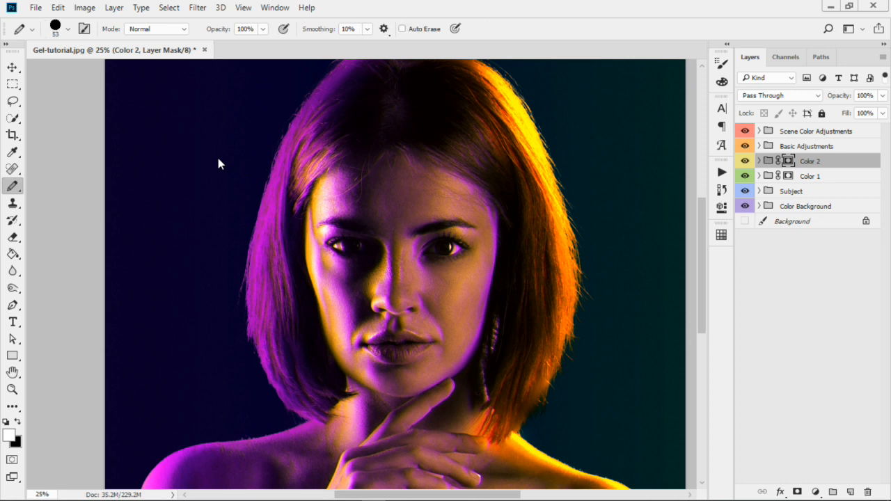
key(shift+b)
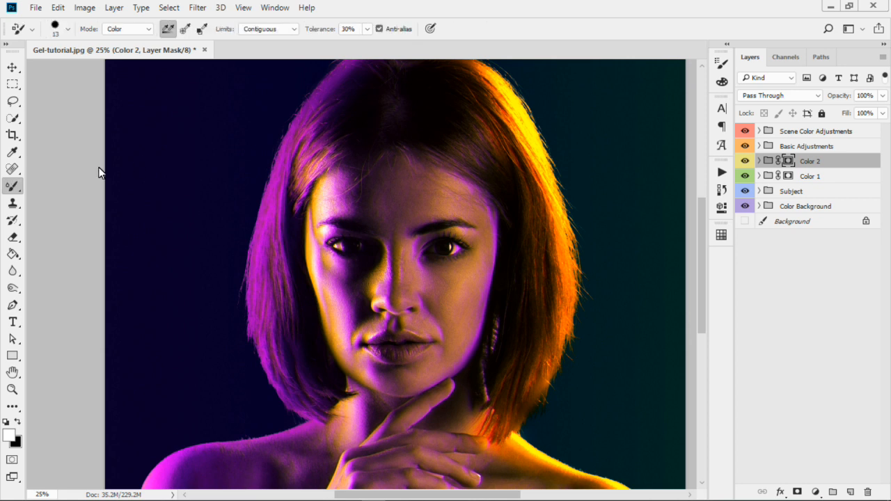
key(shift+b)
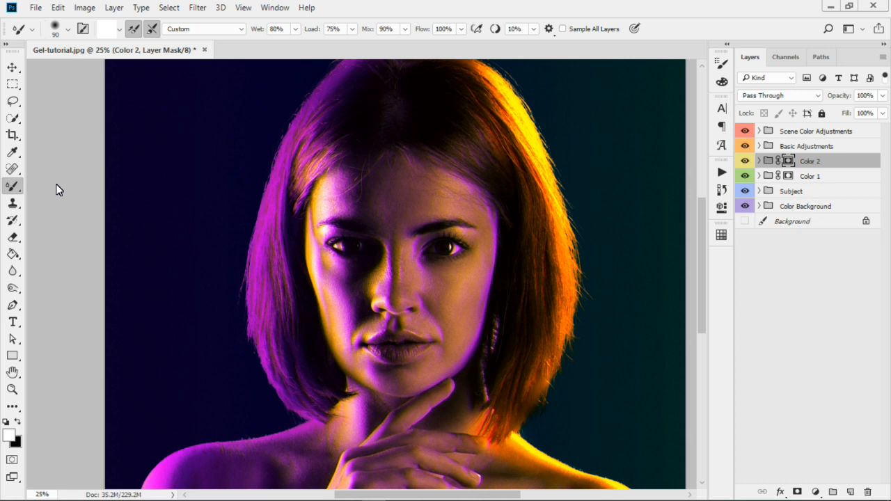
key(shift+b)
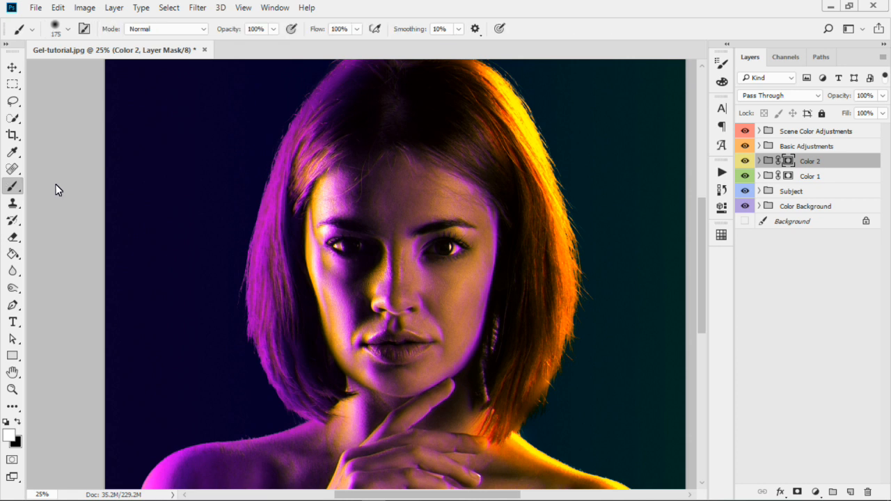
Make black the foreground colour for the mask brush and check the brush's size and hardness
click(18, 421)
right_click(406, 240)
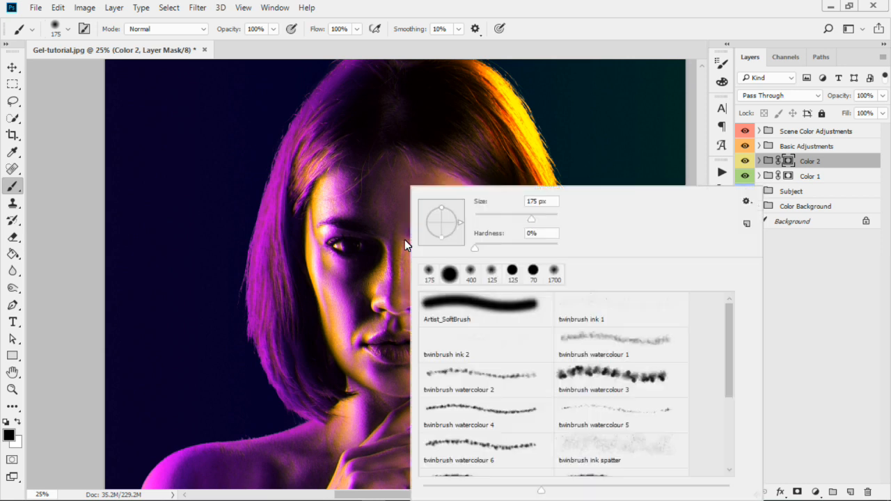
click(356, 207)
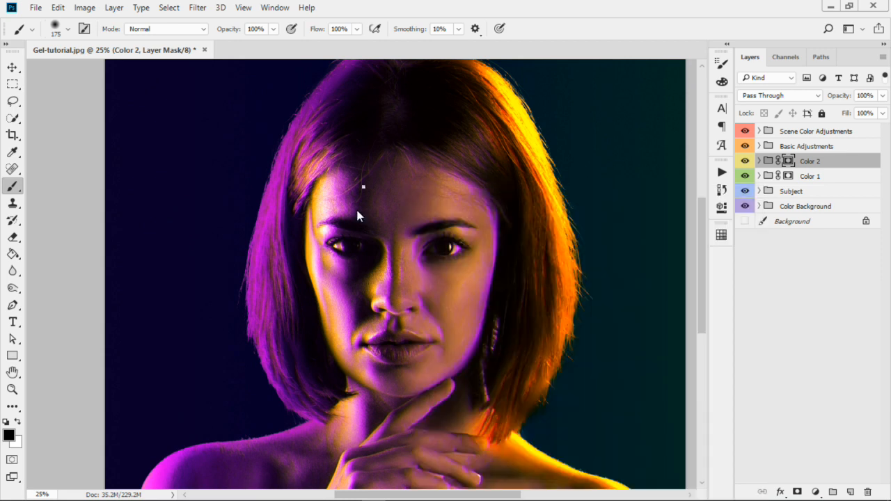
right_click(356, 207)
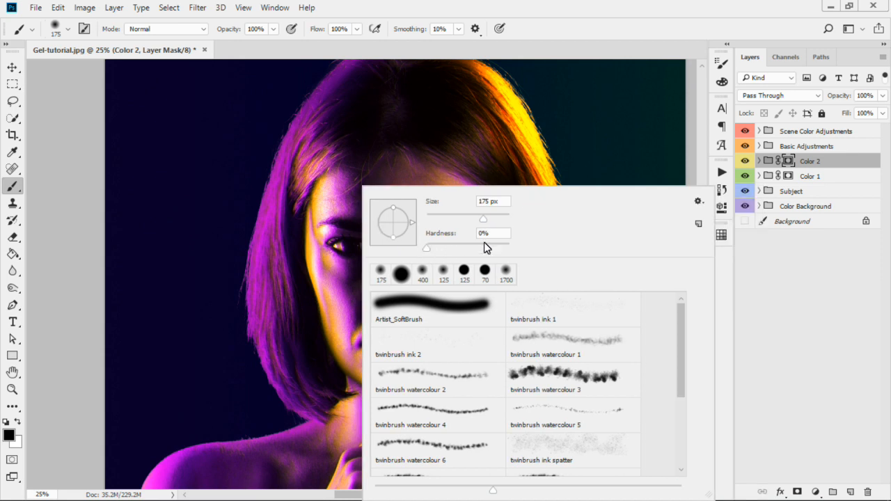
click(571, 26)
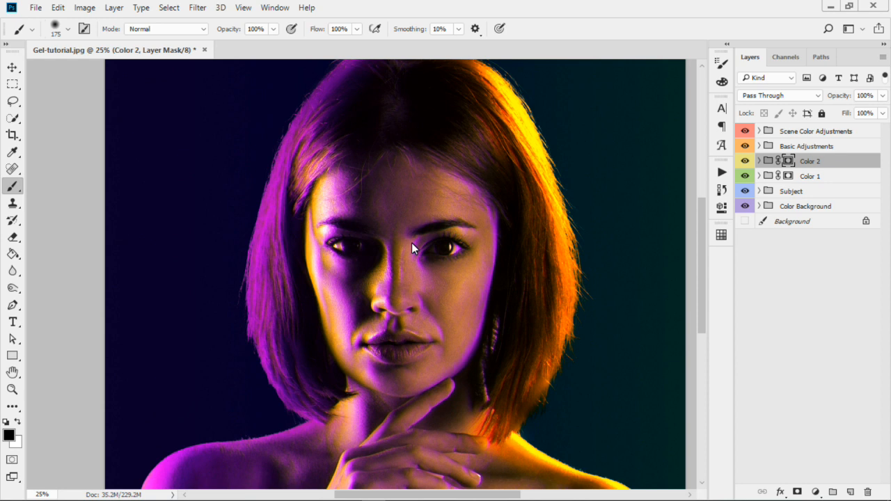
Enlarge the soft brush to 2000 px over the face
key(bracketright)
key(bracketright)
key(bracketright)
key(bracketright)
key(bracketright)
key(bracketright)
key(bracketright)
key(bracketright)
key(bracketright)
key(bracketright)
key(bracketright)
key(bracketright)
key(bracketright)
key(bracketright)
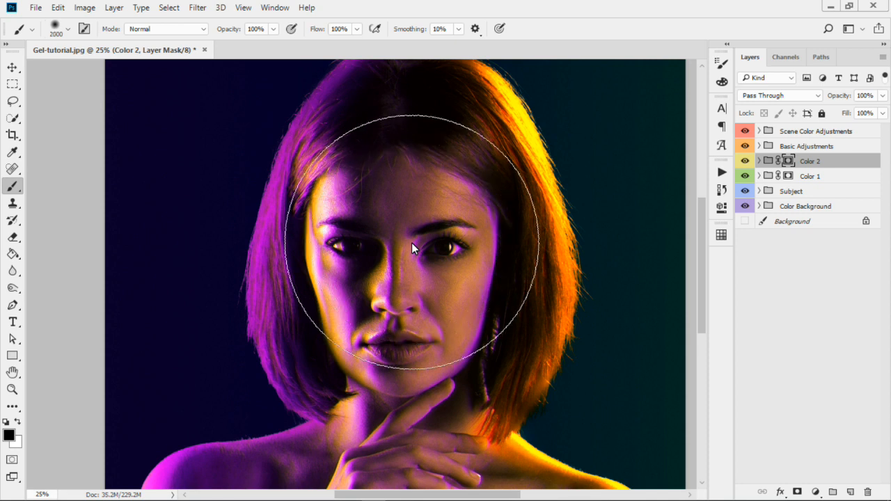
Reduce the brush to 500 px and set its opacity to 30%
key(bracketleft)
key(bracketleft)
key(bracketleft)
key(bracketleft)
key(bracketleft)
key(bracketleft)
key(bracketleft)
key(bracketleft)
key(bracketleft)
key(bracketleft)
key(bracketleft)
key(bracketleft)
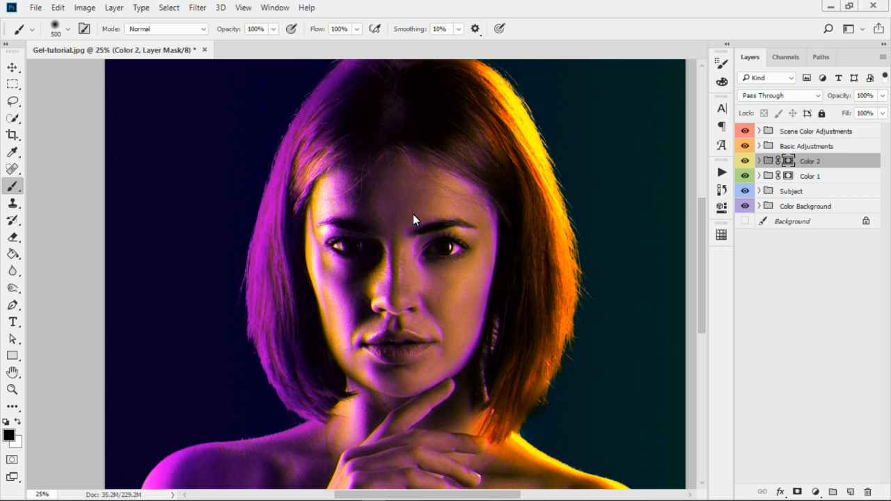
key(3)
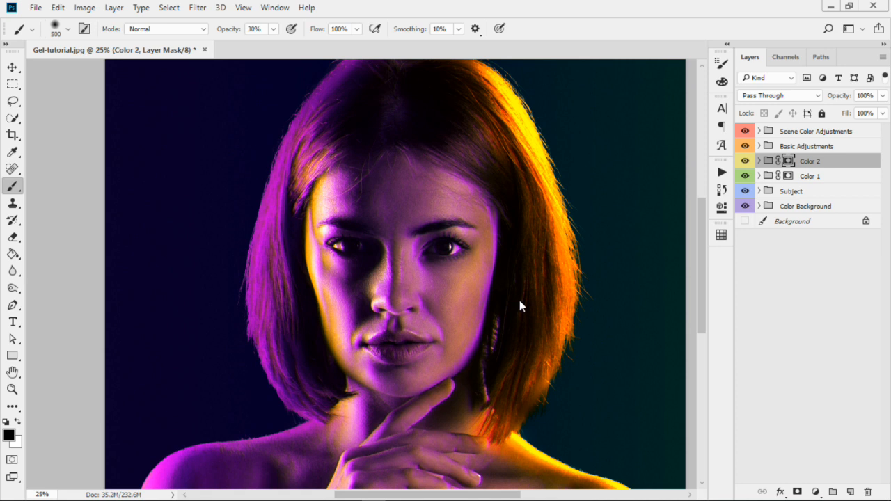
Soften the gel colour on the face by painting black on the Color 1 and Color 2 group masks
click(789, 176)
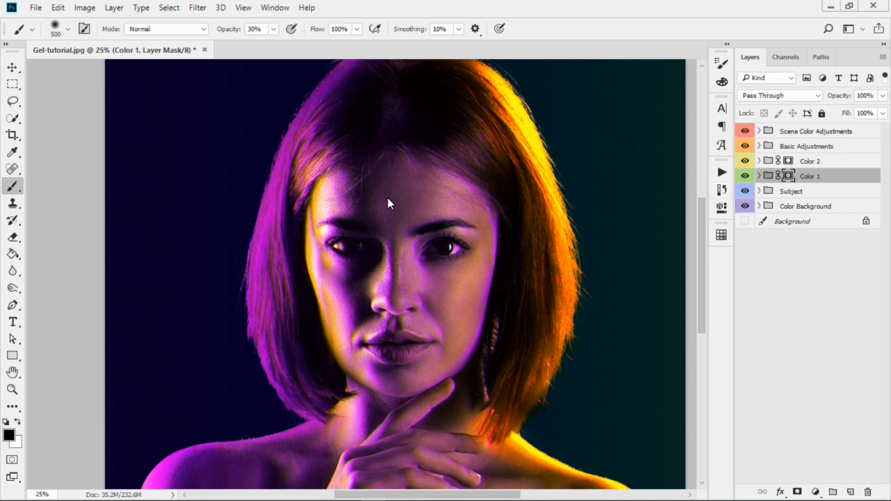
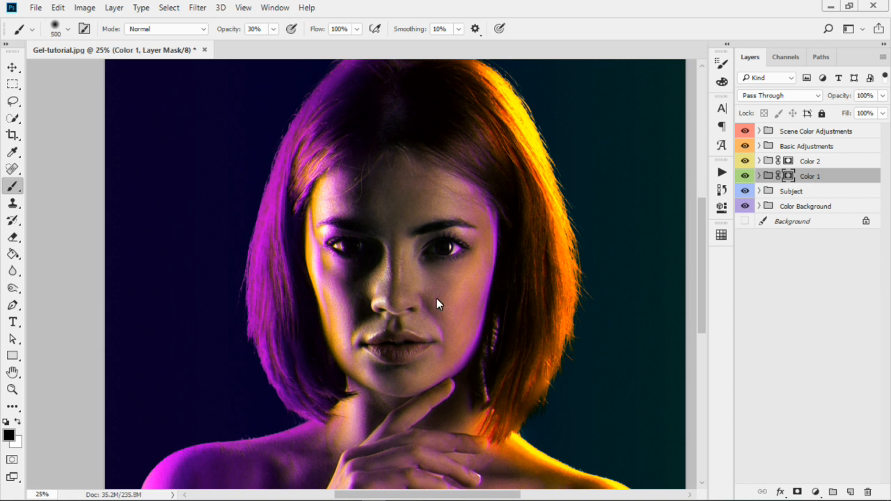
click(790, 162)
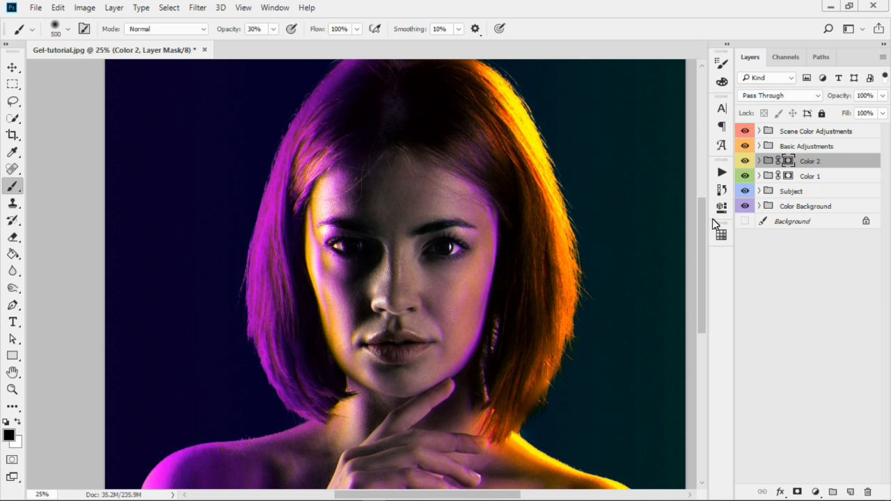
click(788, 177)
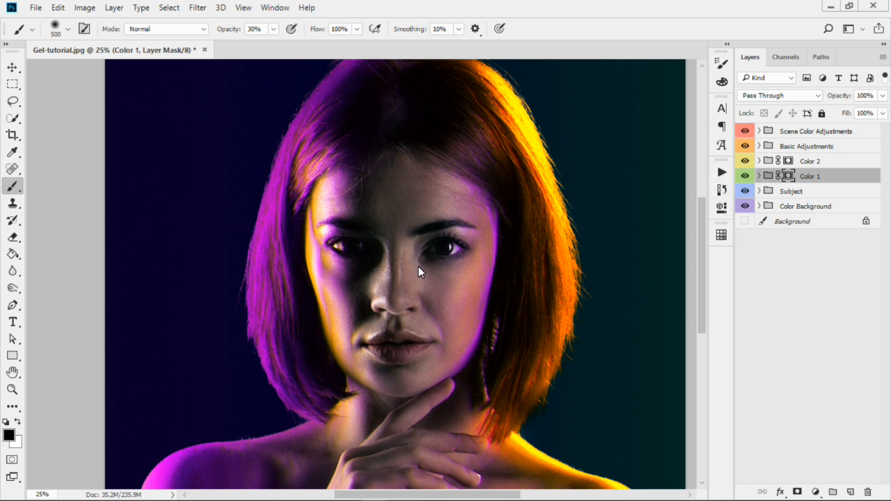
Run the Gel lighting finisher action with the Scene Color Adjustments group selected
click(812, 135)
click(722, 173)
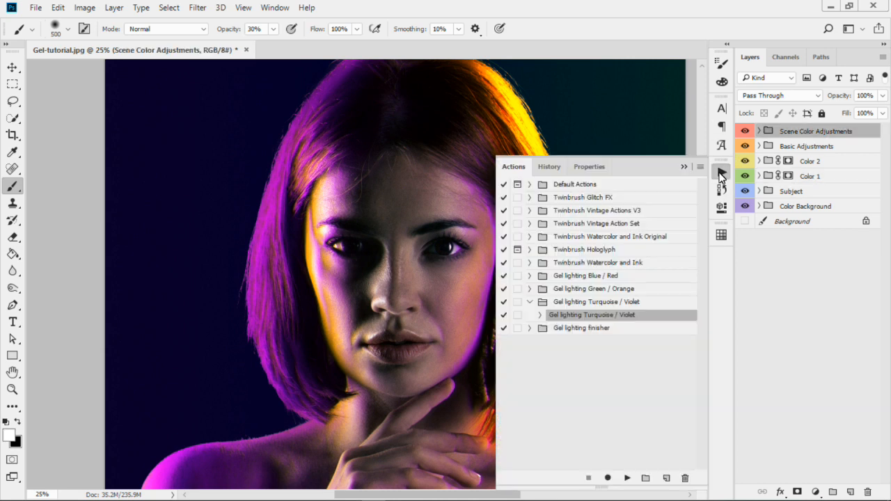
click(530, 329)
click(575, 341)
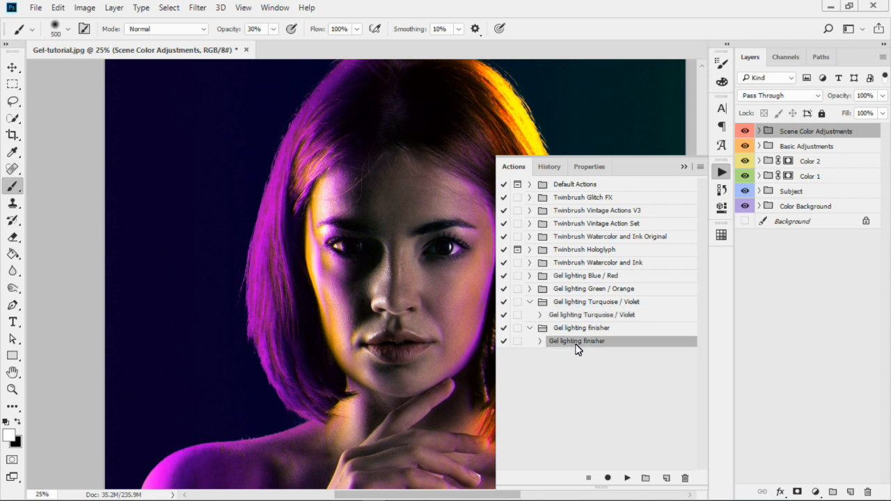
click(626, 479)
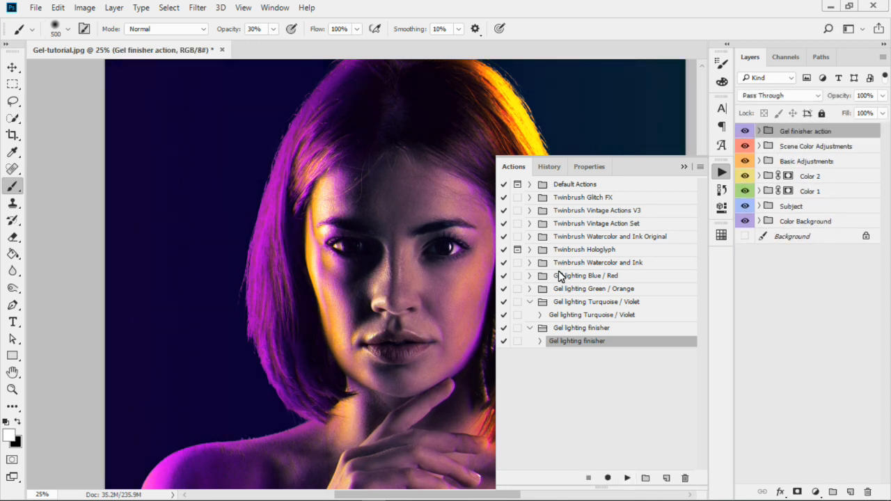
click(684, 167)
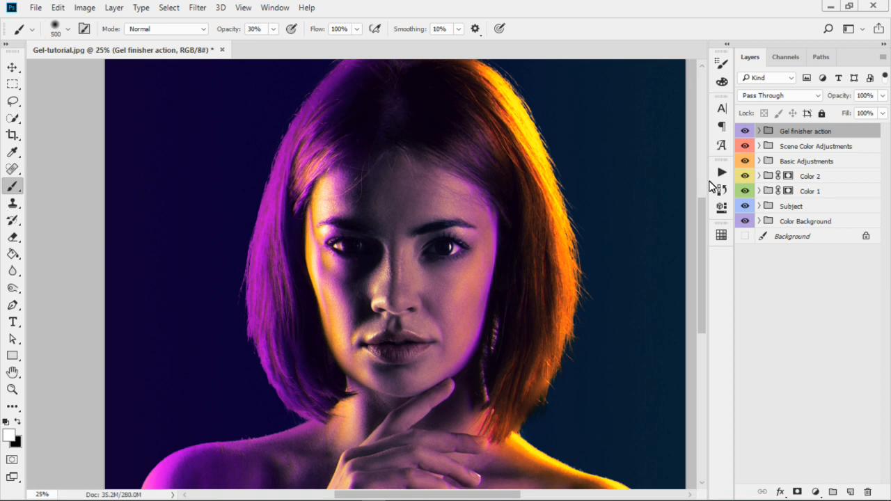
Expand the Gel finisher action group and compare the image with the Scene gradient layer hidden and shown
click(760, 132)
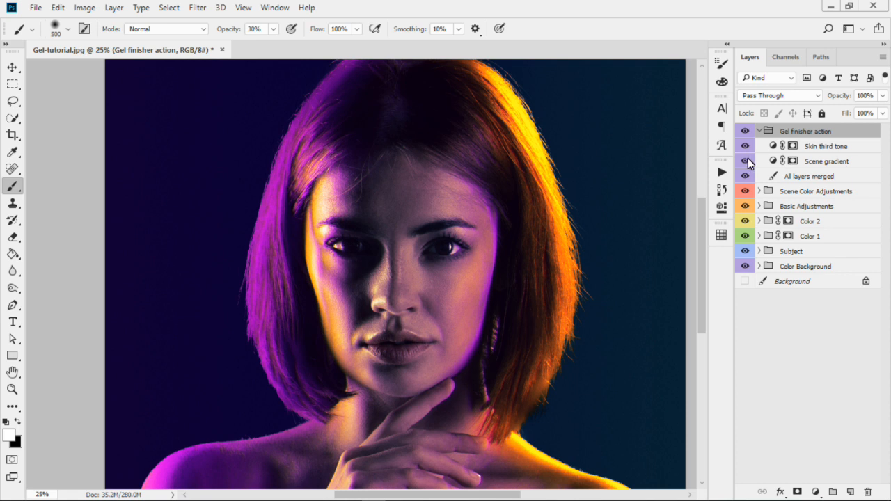
click(746, 161)
click(745, 161)
click(745, 161)
click(745, 161)
click(745, 161)
click(745, 161)
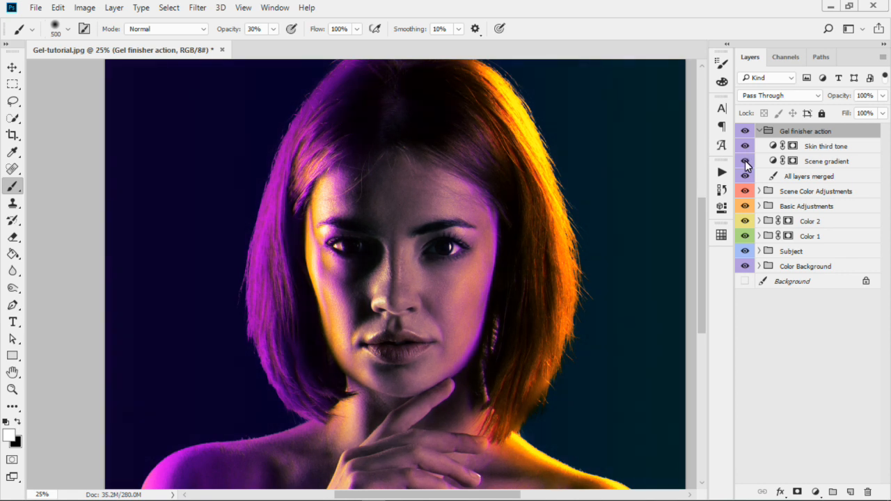
Set the Scene gradient layer's opacity to 13%
click(825, 162)
click(882, 95)
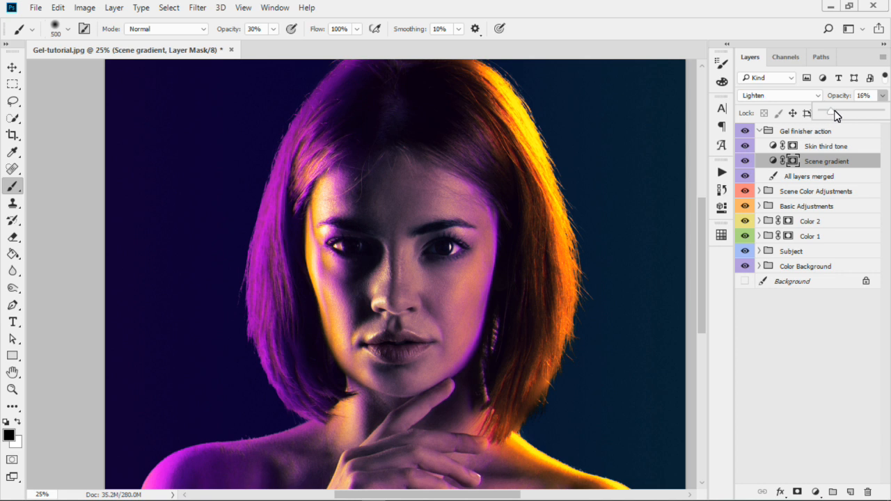
mouse_move(836, 115)
mouse_down()
mouse_move(889, 111)
mouse_move(832, 114)
mouse_up()
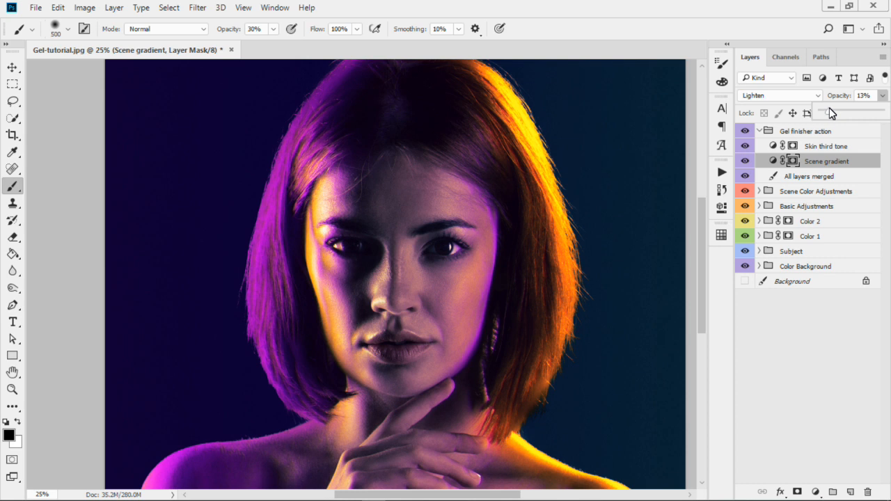
In the Scene gradient's gradient map, shift the orange and yellow stops toward the dark end and place the magenta stop at 30%
double_click(774, 162)
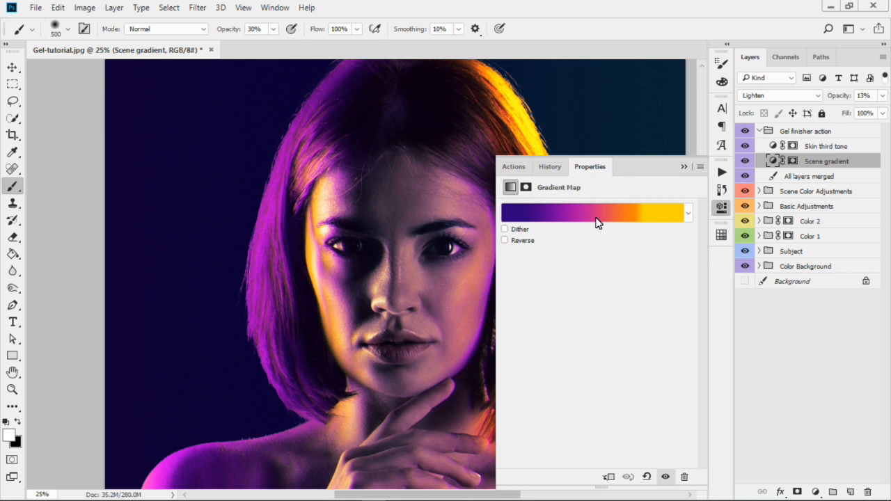
click(551, 220)
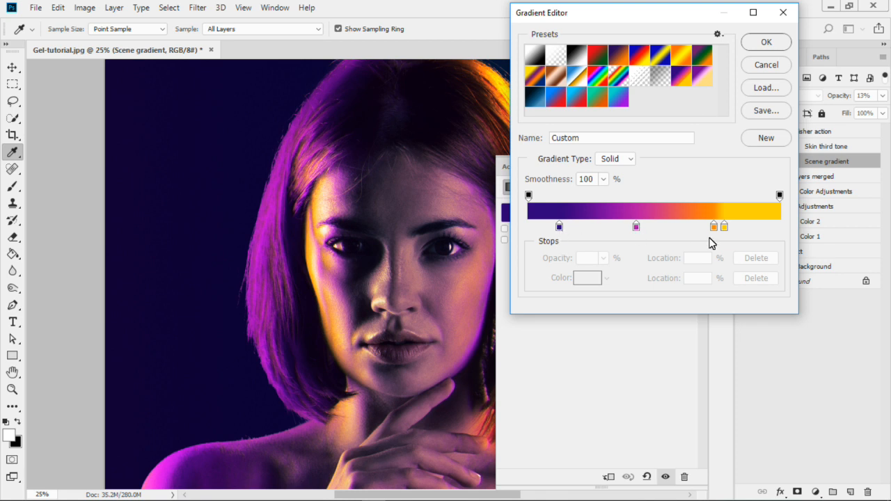
drag(714, 227, 603, 228)
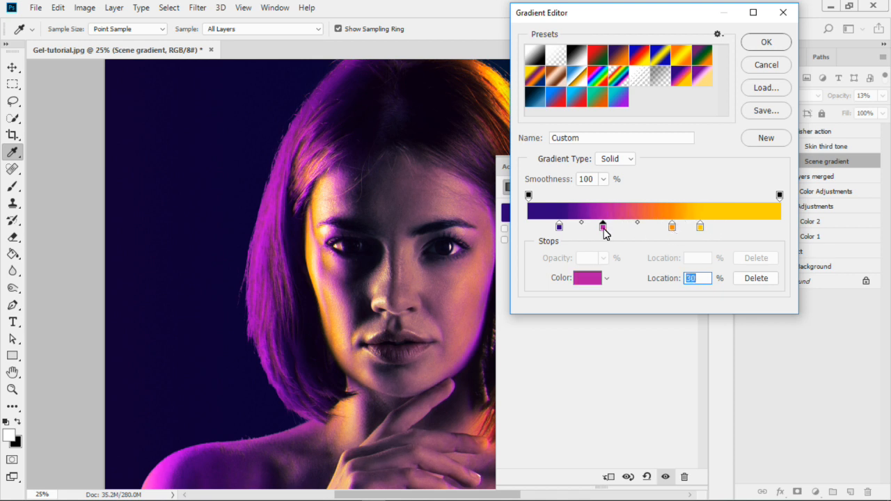
click(765, 43)
click(684, 167)
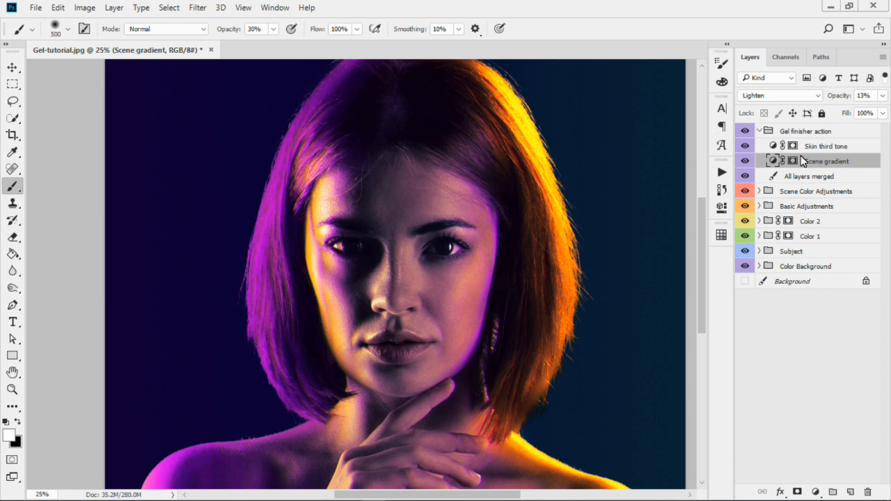
In the Skin third tone gradient map, place the magenta stop at 25%, the orange stop at 39% and the yellow stop at 48%
click(829, 148)
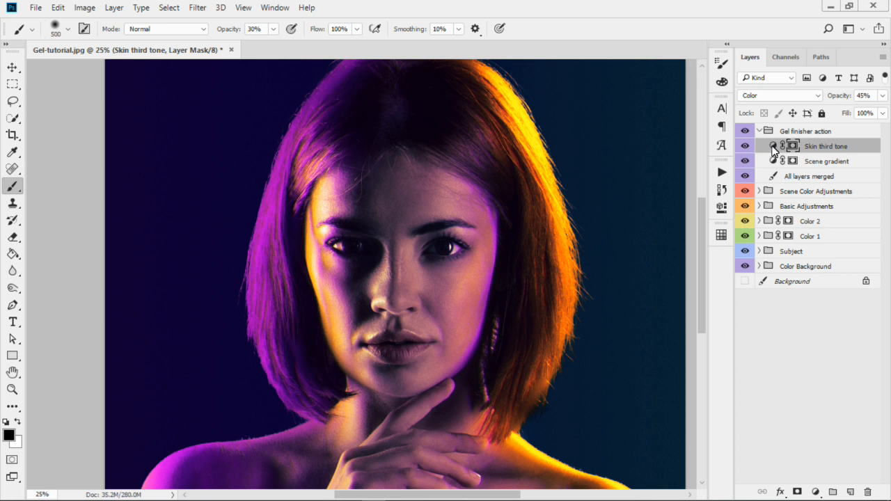
double_click(771, 146)
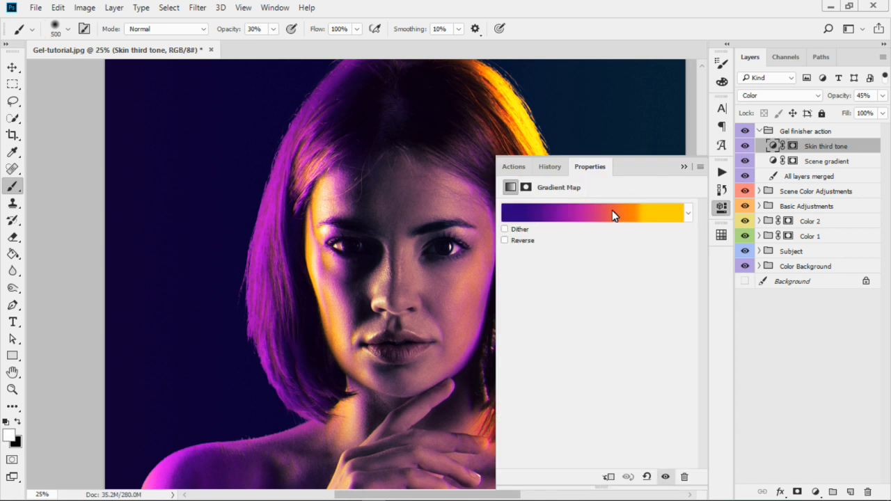
click(612, 212)
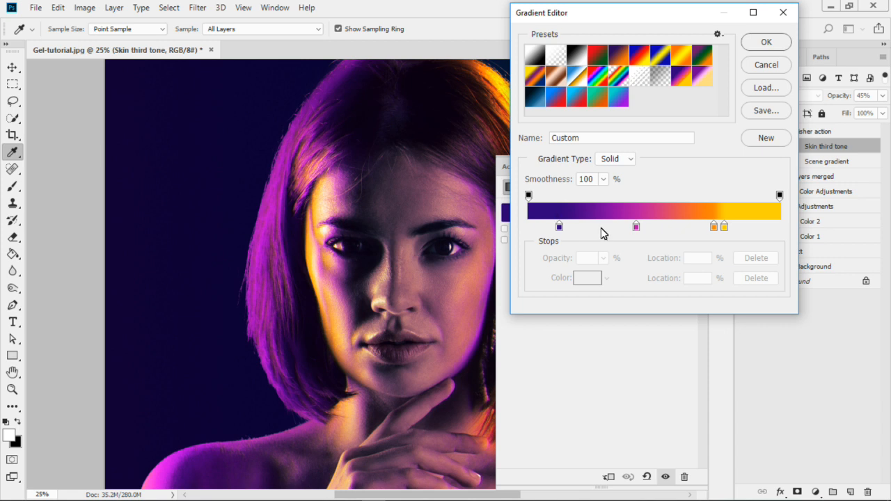
drag(635, 227, 608, 227)
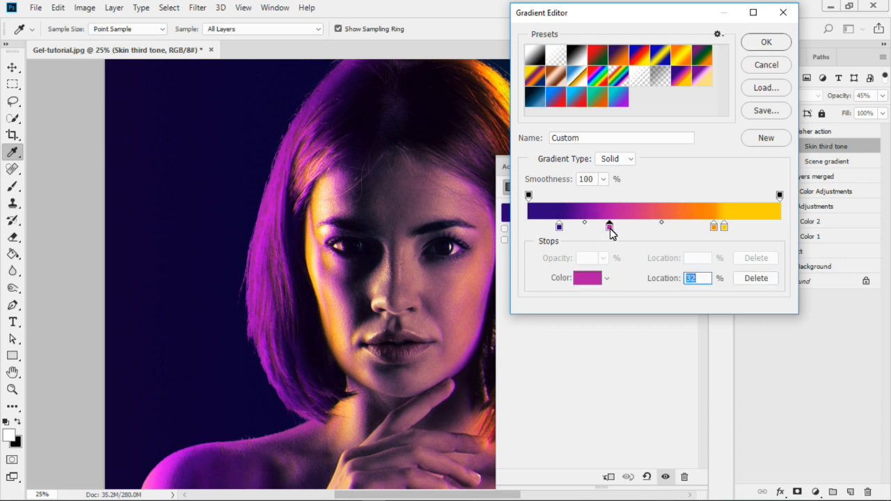
drag(714, 227, 592, 231)
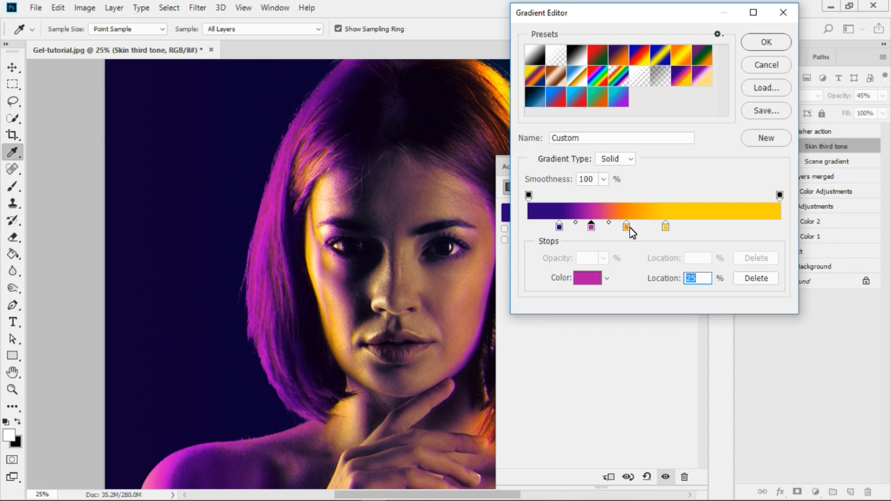
drag(666, 228, 649, 228)
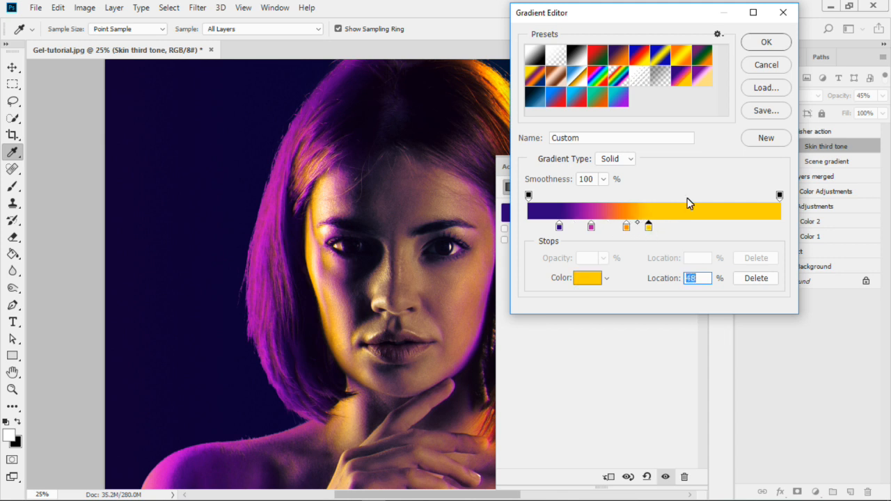
click(759, 43)
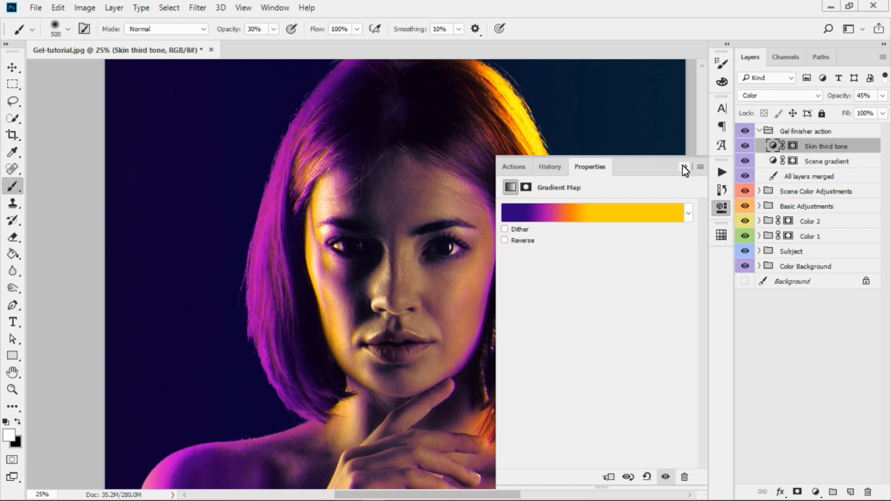
click(685, 168)
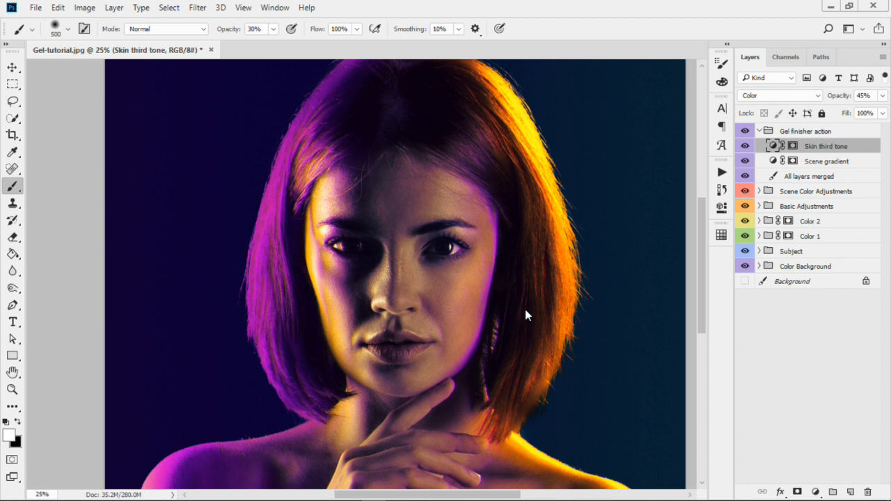
In the Skin third tone gradient map, recolour the orange stop to cyan 00e4ff
double_click(772, 147)
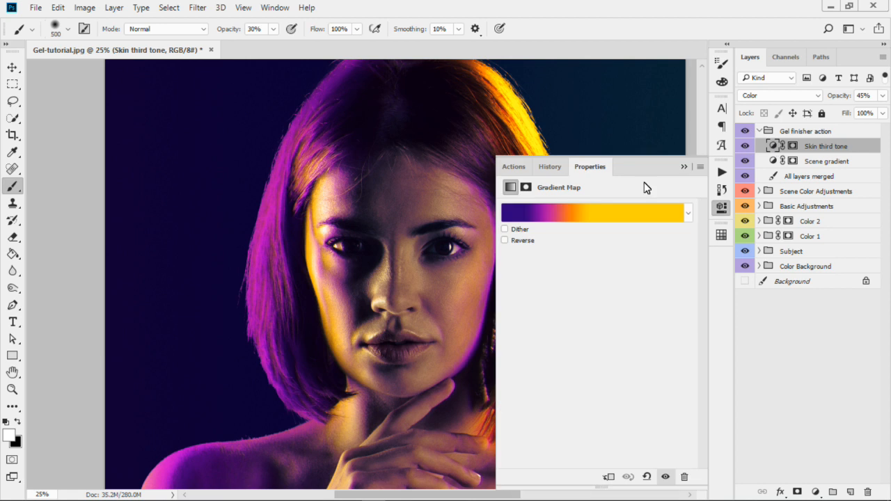
click(606, 220)
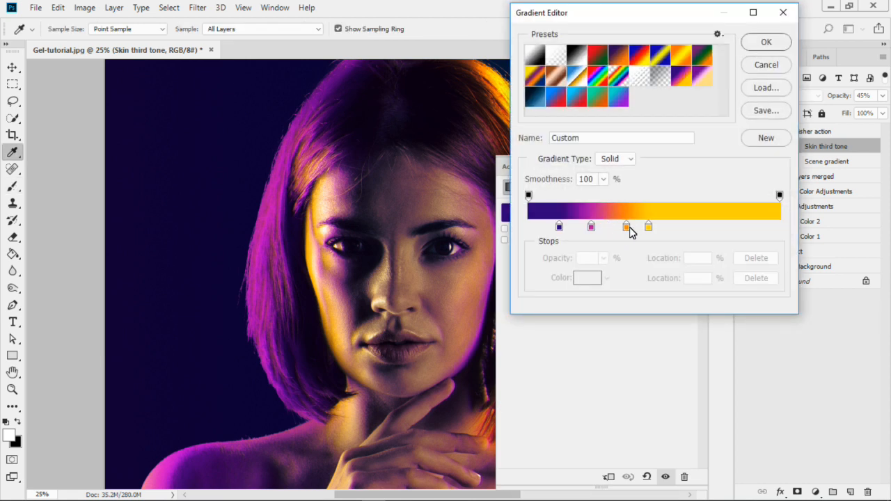
click(627, 227)
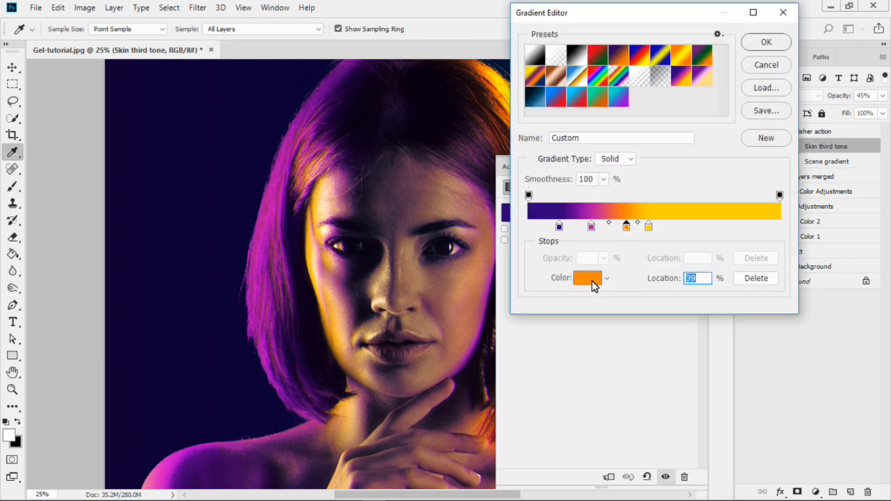
click(589, 278)
click(696, 140)
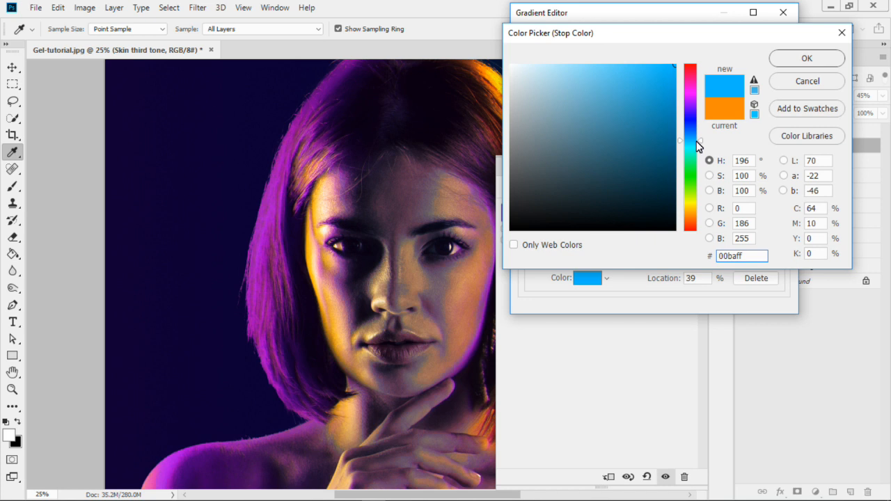
mouse_move(698, 145)
mouse_down()
mouse_move(700, 134)
mouse_move(700, 150)
mouse_up()
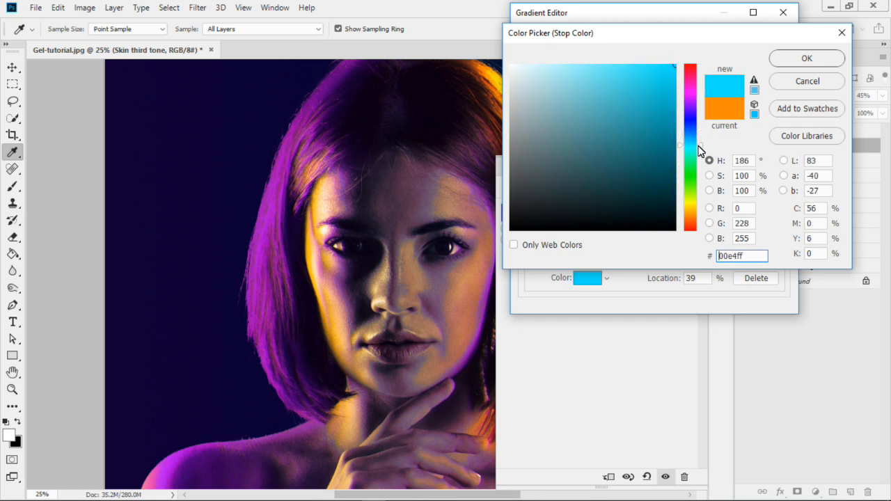
click(806, 58)
Recolour the yellow stop at 48% to turquoise 00ffea and apply the edited Skin third tone gradient
click(647, 227)
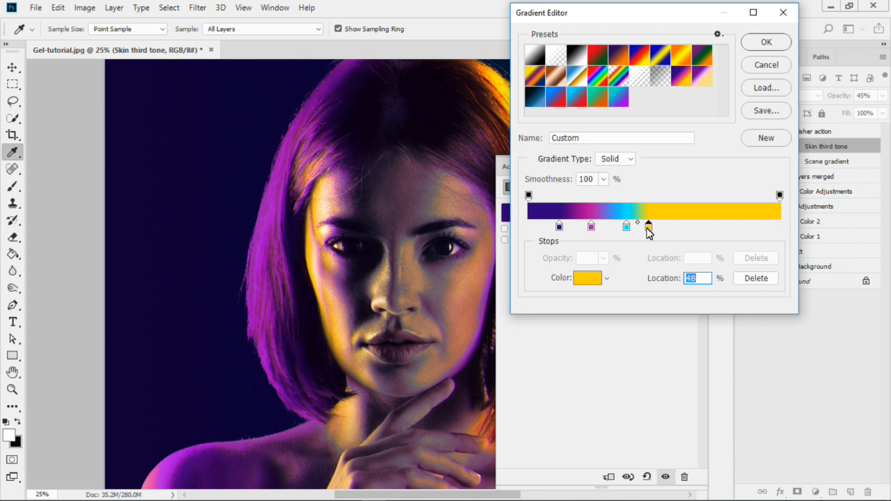
click(589, 278)
drag(690, 123, 699, 151)
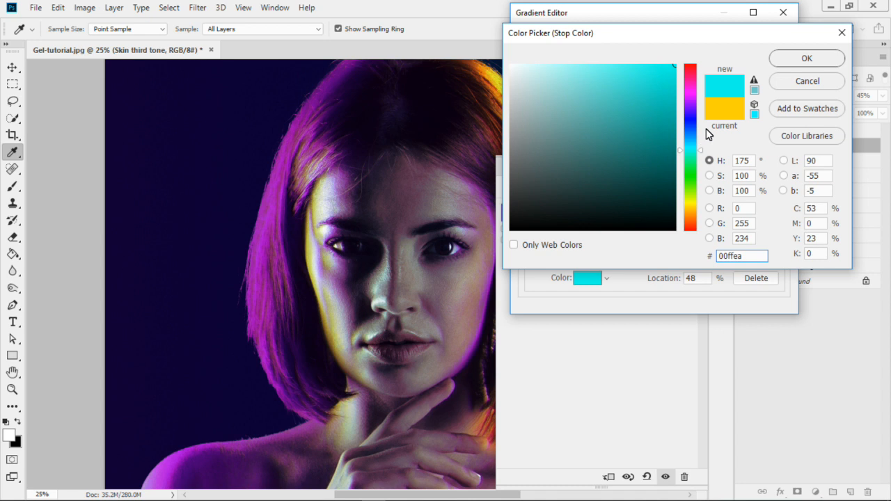
click(800, 58)
click(765, 44)
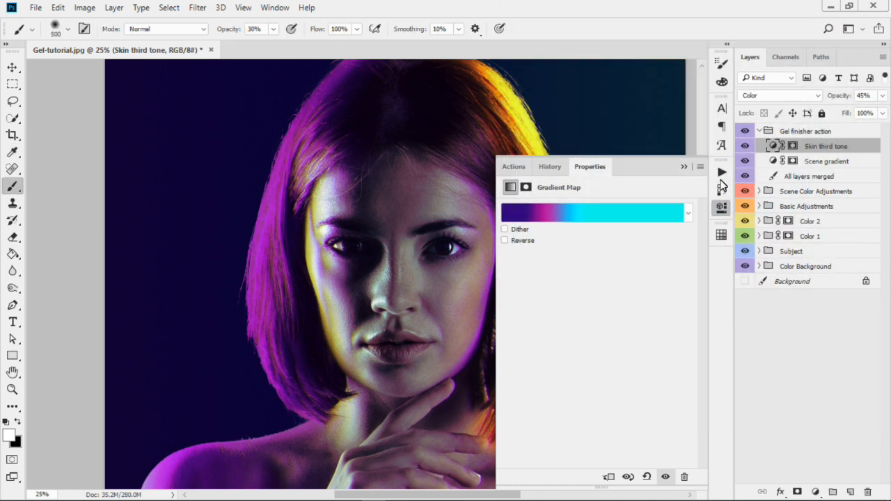
click(686, 177)
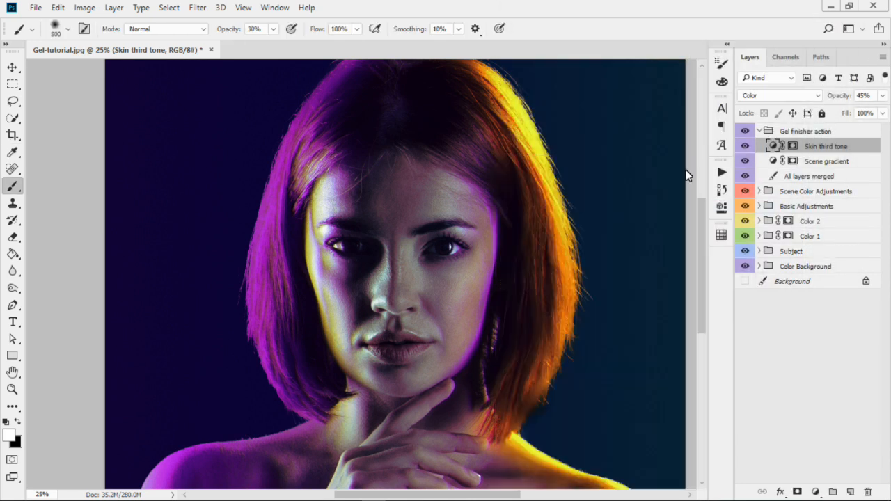
Compare the image with the Skin third tone layer hidden and shown, and raise the layer's opacity to 100%
click(746, 148)
click(746, 148)
click(882, 96)
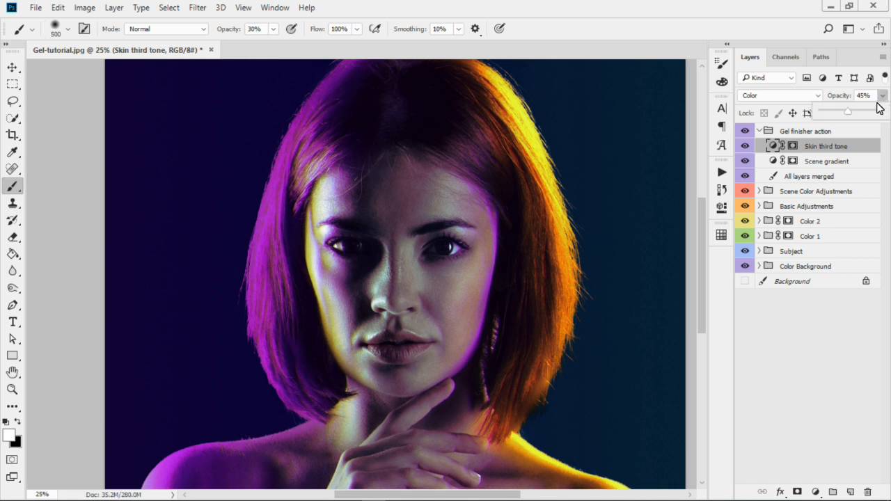
drag(848, 111, 881, 112)
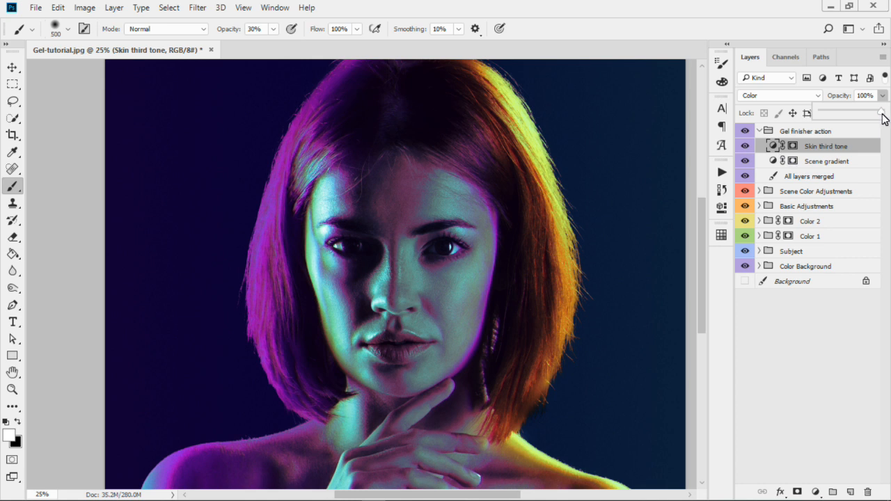
mouse_move(881, 111)
mouse_down()
mouse_move(841, 124)
mouse_move(883, 115)
mouse_up()
In the Skin third tone gradient map, recolour the stop at 39% to yellow f0ff00
double_click(773, 148)
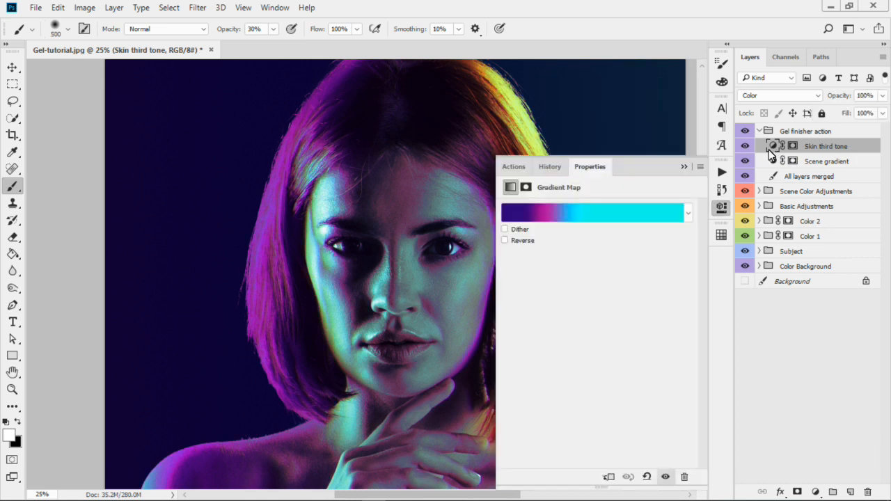
click(645, 216)
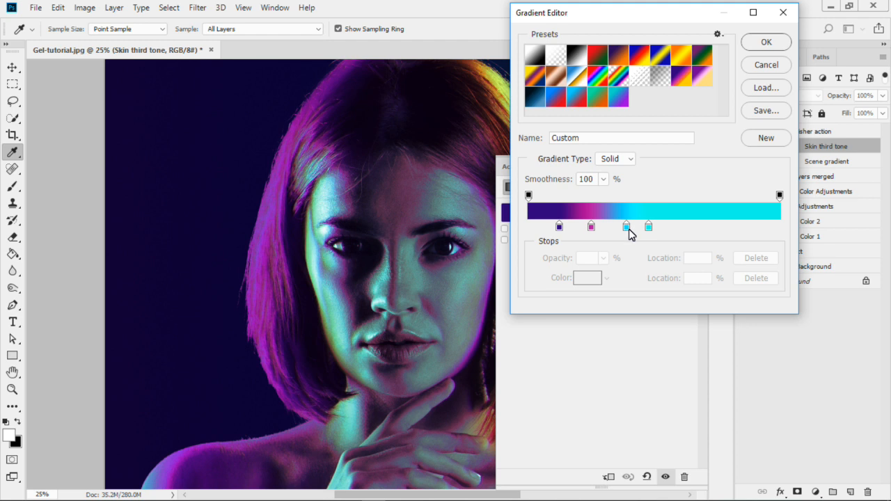
click(628, 227)
click(597, 281)
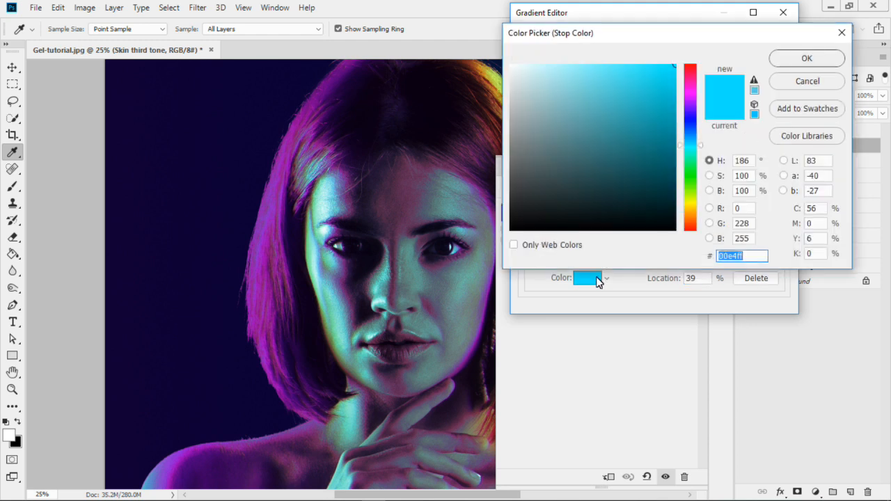
click(703, 144)
drag(703, 147, 700, 205)
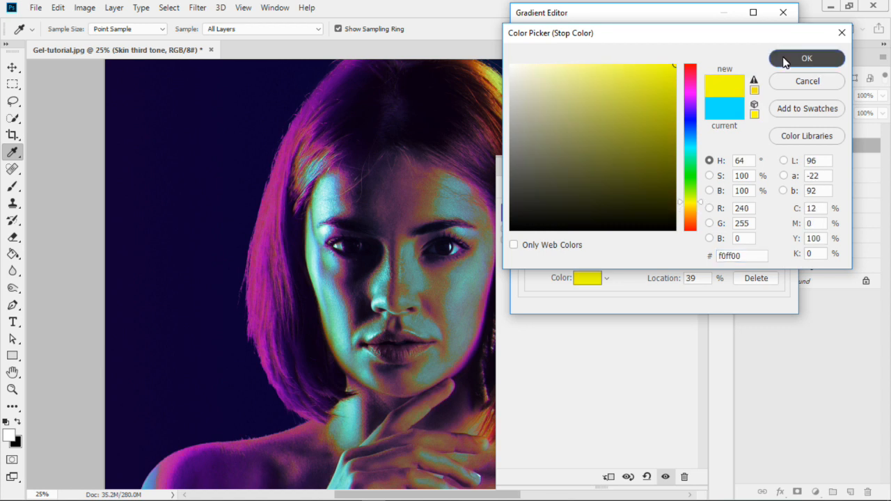
click(806, 58)
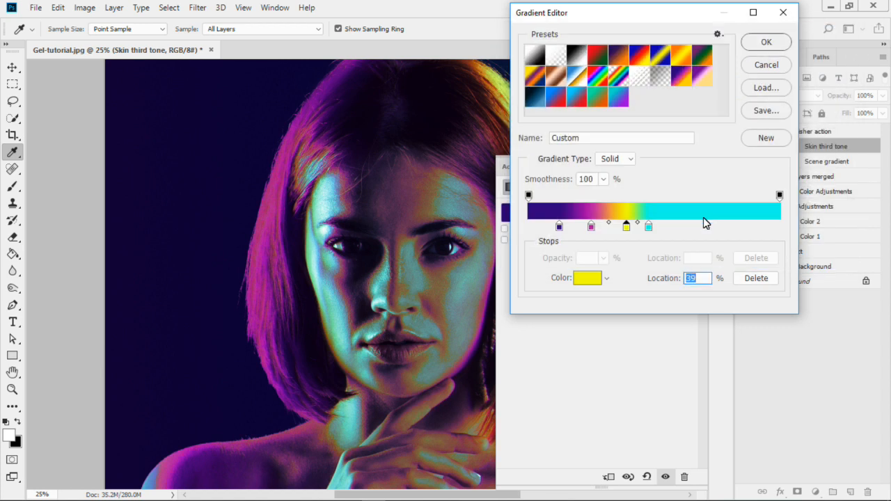
Recolour the gradient stop at 48% to yellow-green and apply the edited Skin third tone gradient
click(649, 227)
click(589, 278)
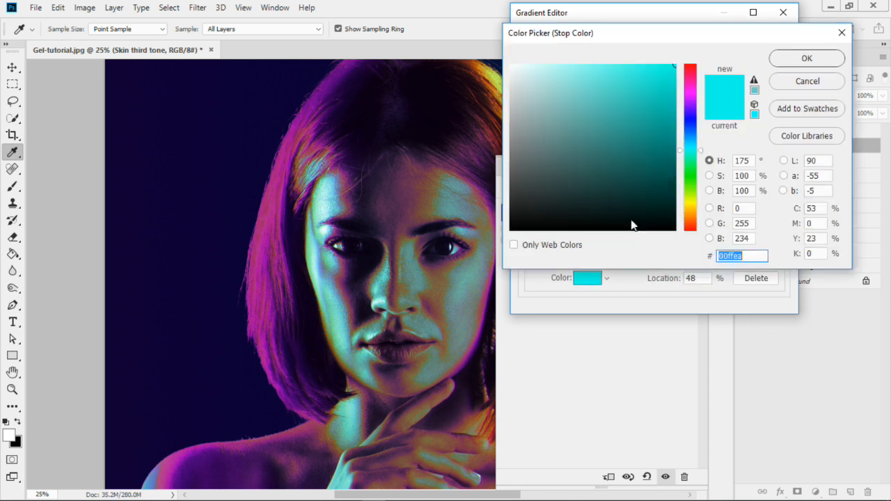
drag(700, 162, 700, 199)
click(798, 58)
click(765, 49)
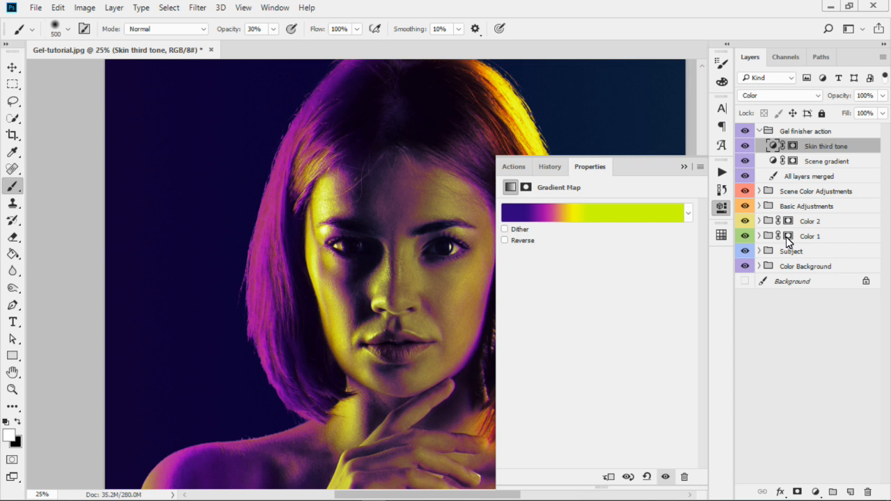
click(685, 167)
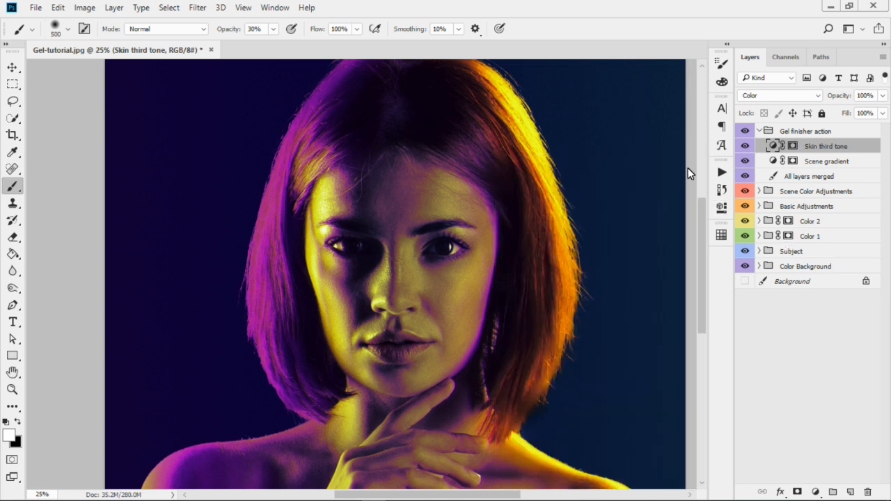
Lower the Skin third tone layer's opacity to 73% and collapse the Gel finisher action group
click(883, 96)
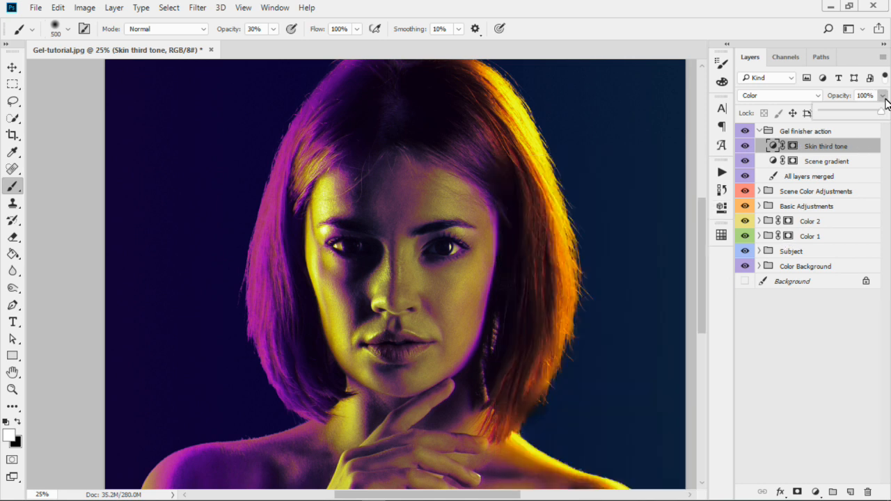
mouse_move(881, 112)
mouse_down()
mouse_move(846, 113)
mouse_move(866, 106)
mouse_up()
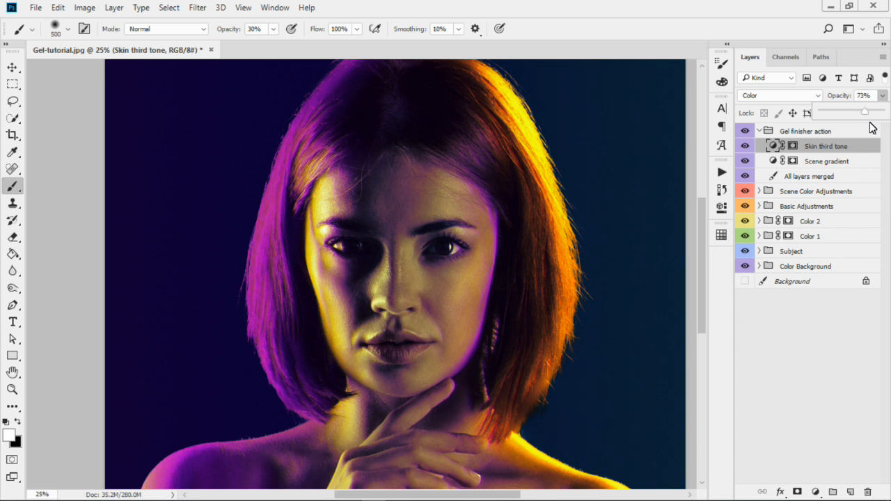
click(761, 132)
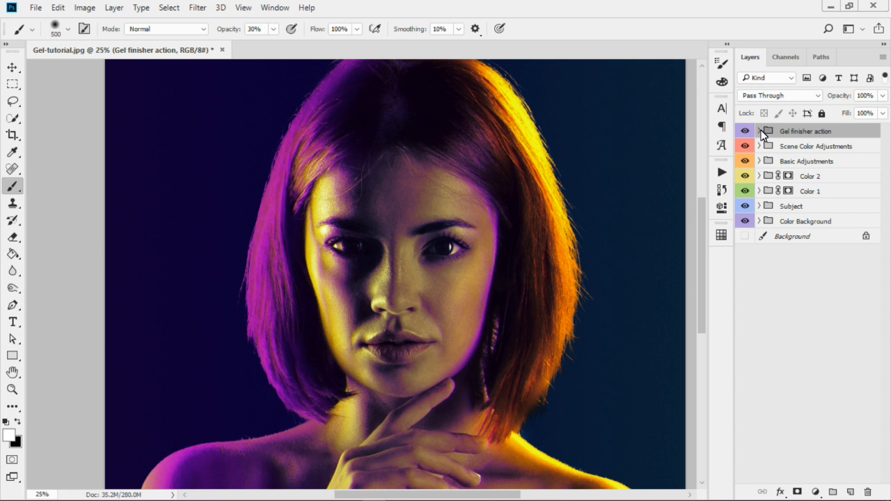
Examine the colour fill layers inside the Color 2 and Color 1 groups, collapse both groups and view the whole portrait
click(759, 176)
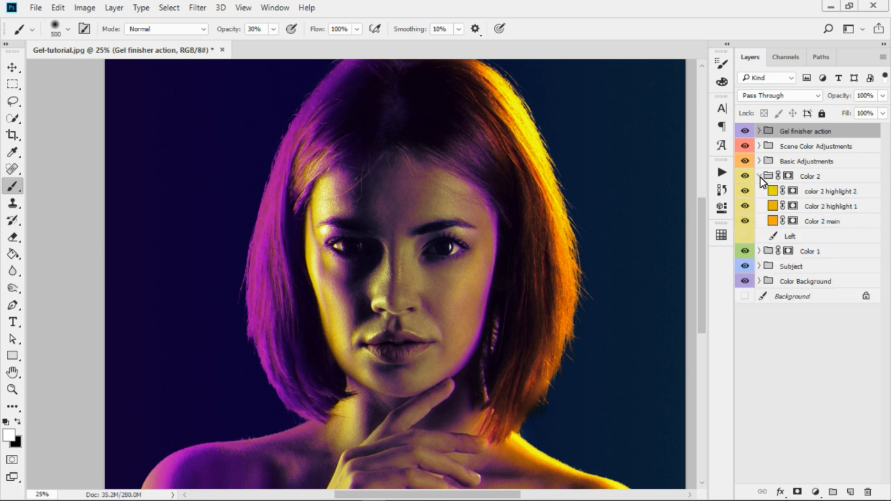
click(759, 176)
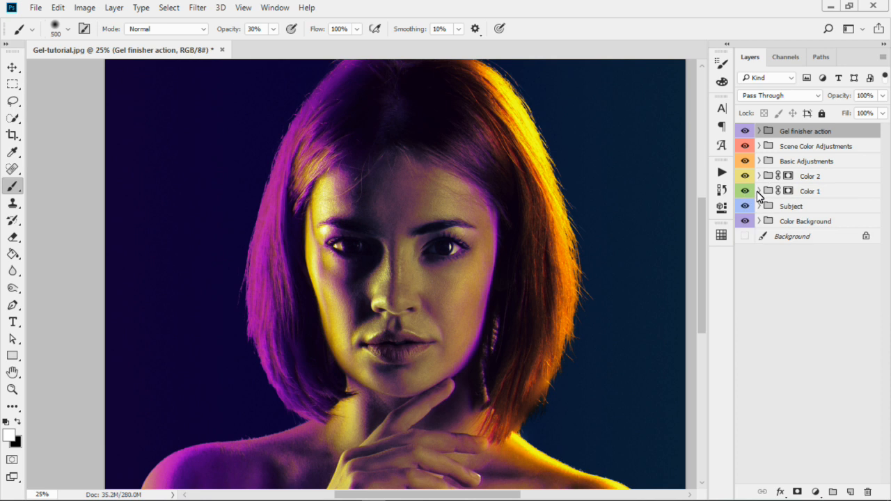
click(760, 193)
click(759, 191)
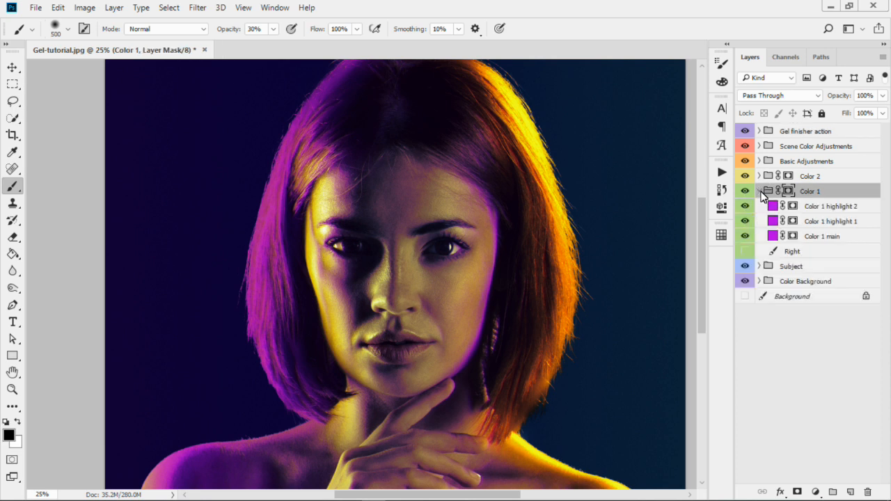
click(759, 191)
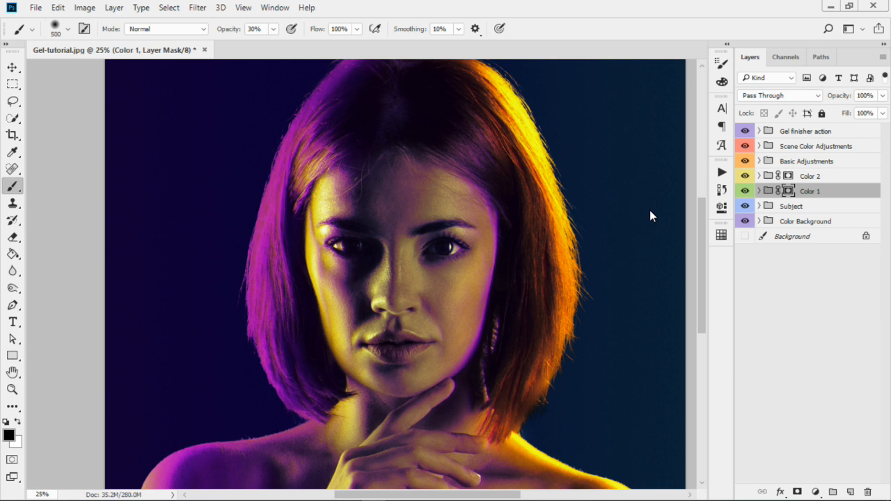
key(ctrl+minus)
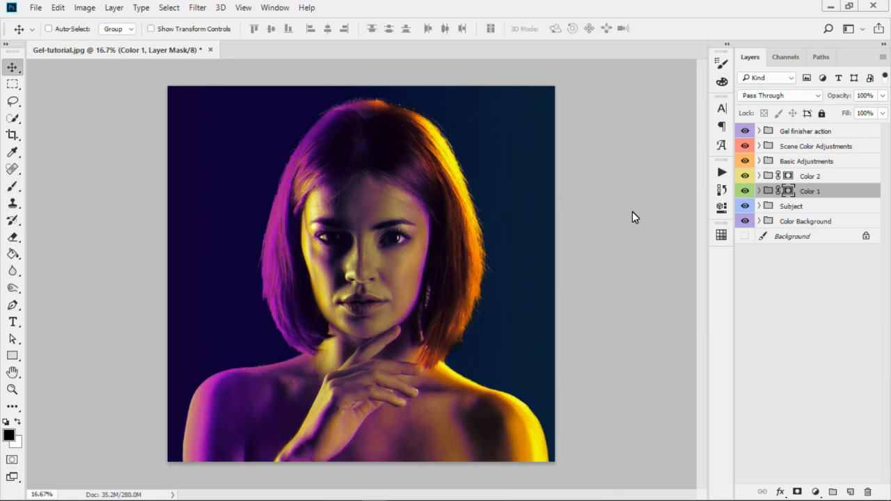